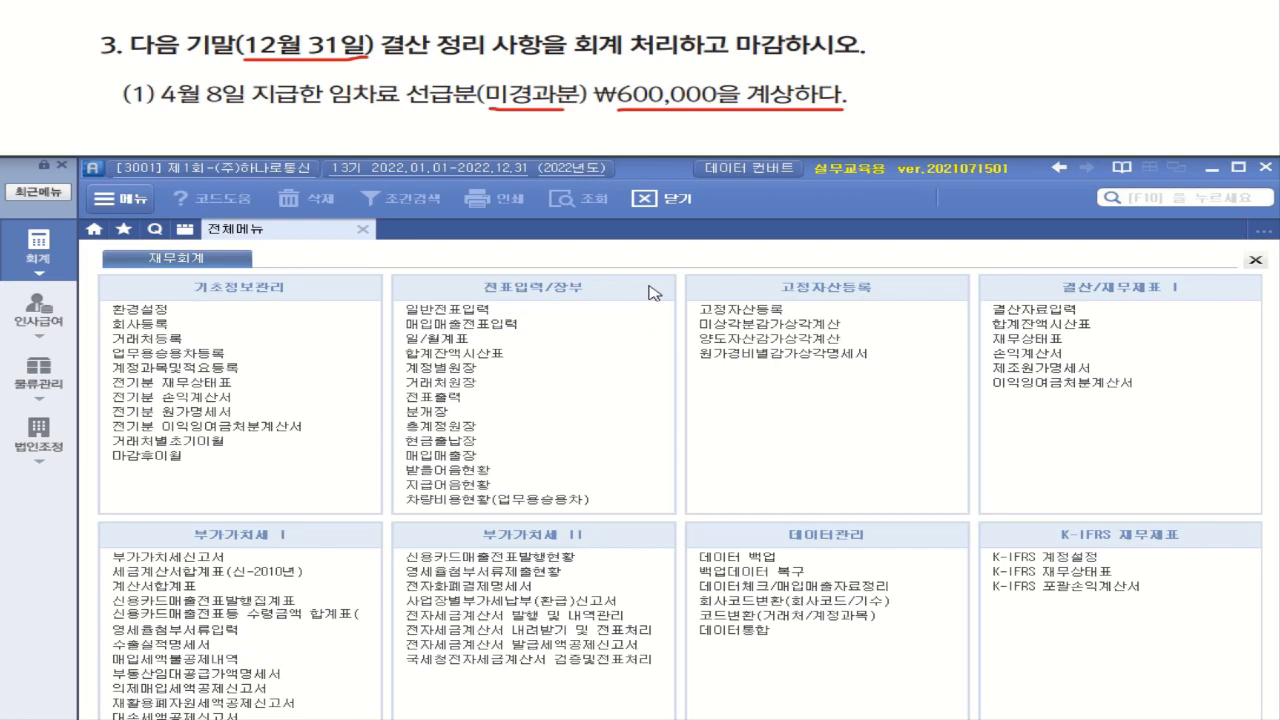
Open 일반전표입력, load the vouchers dated April 8, and view the 임차료 payment entry
left_click(469, 316)
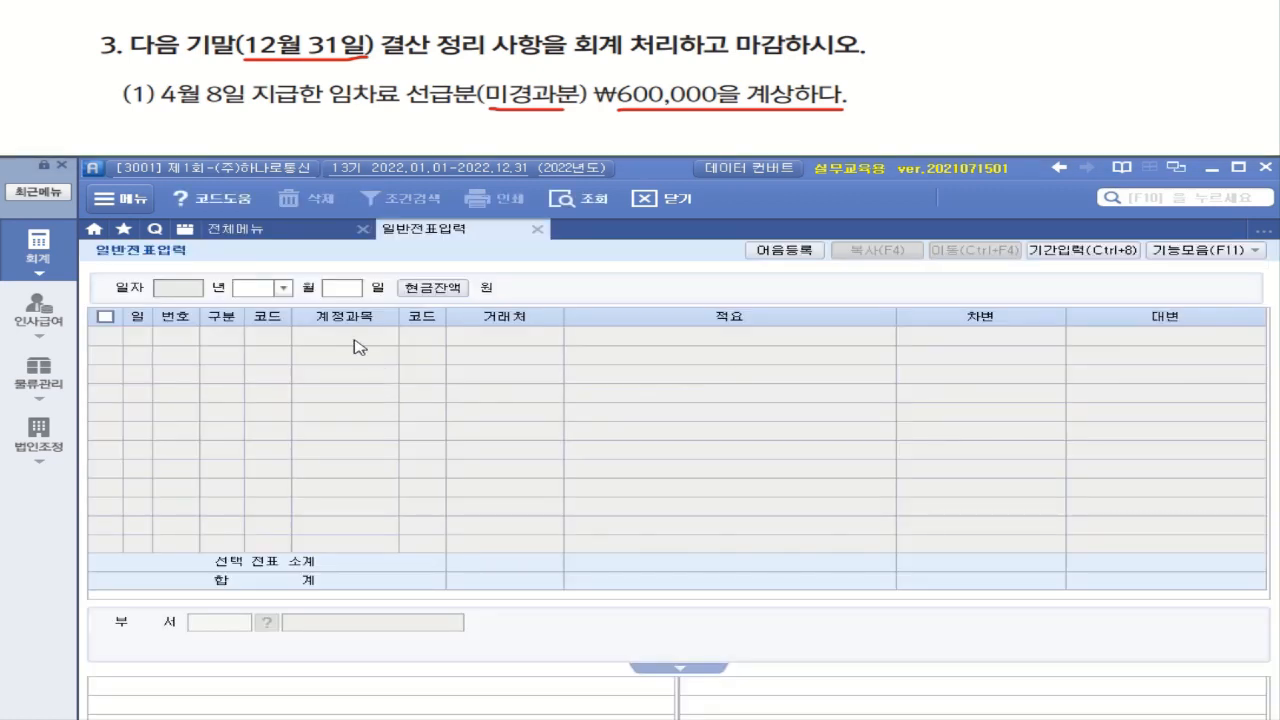
left_click(283, 287)
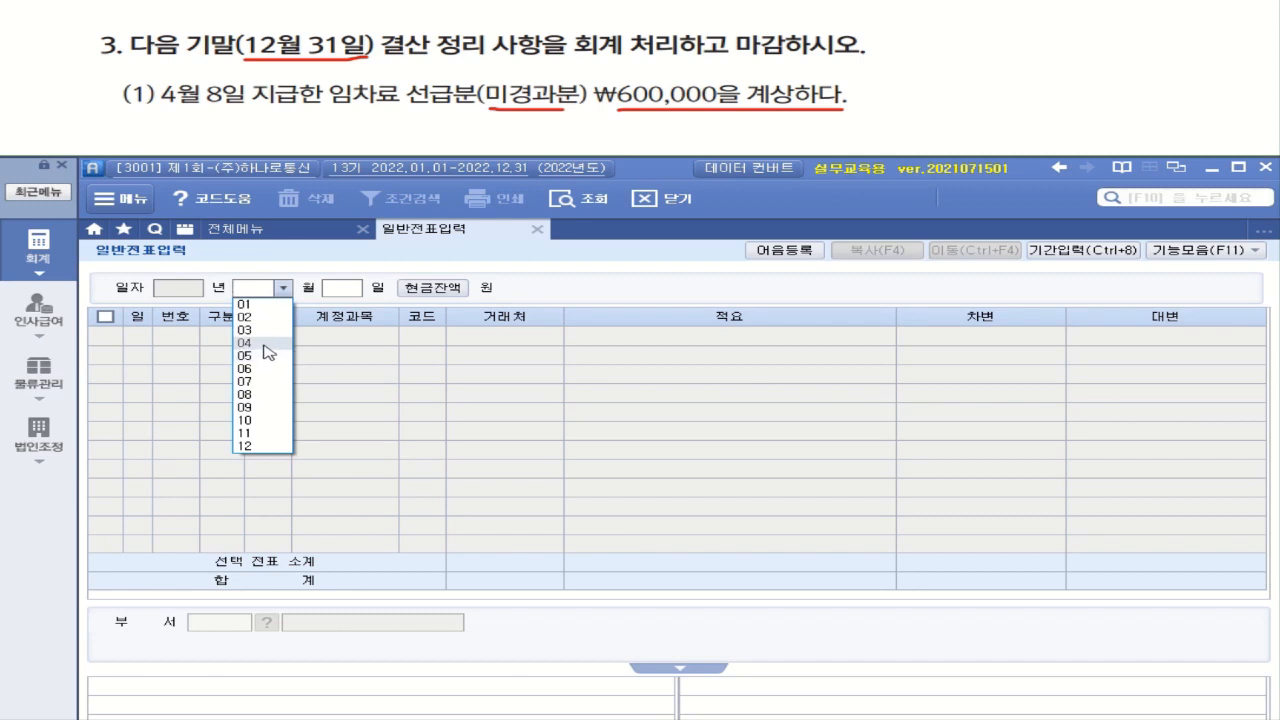
left_click(265, 344)
type("08")
key("Return")
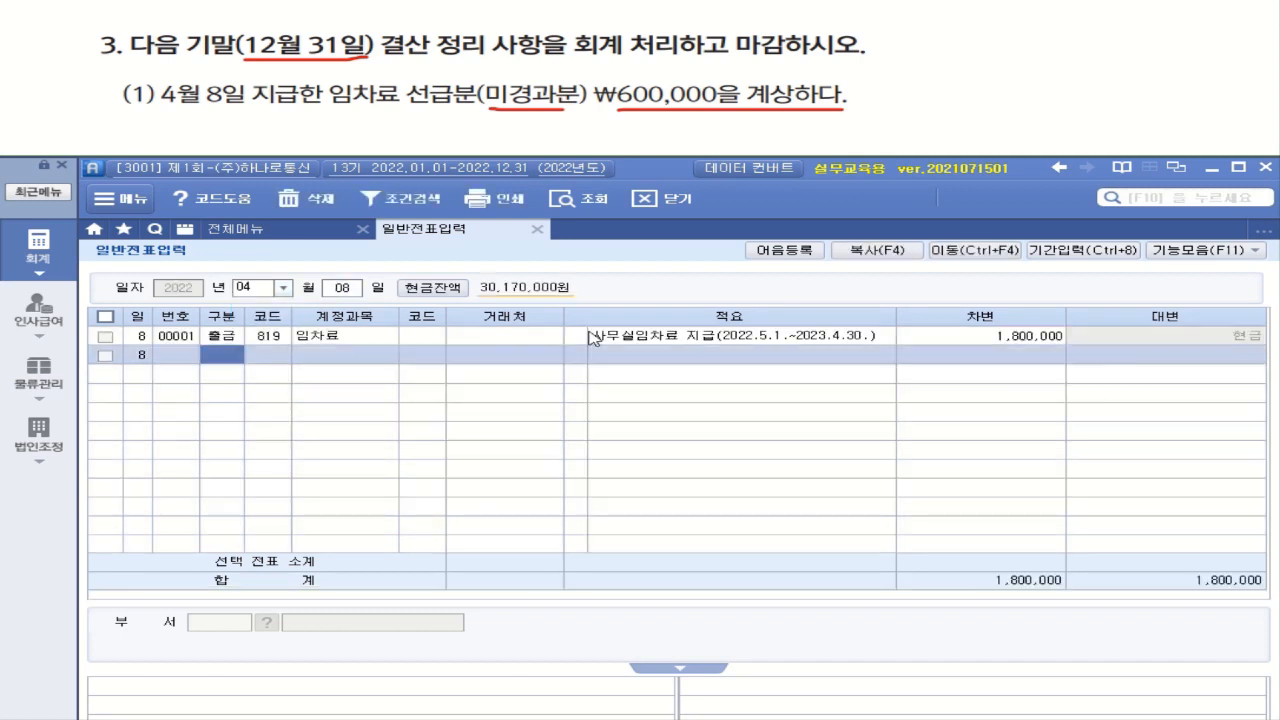
left_click(268, 338)
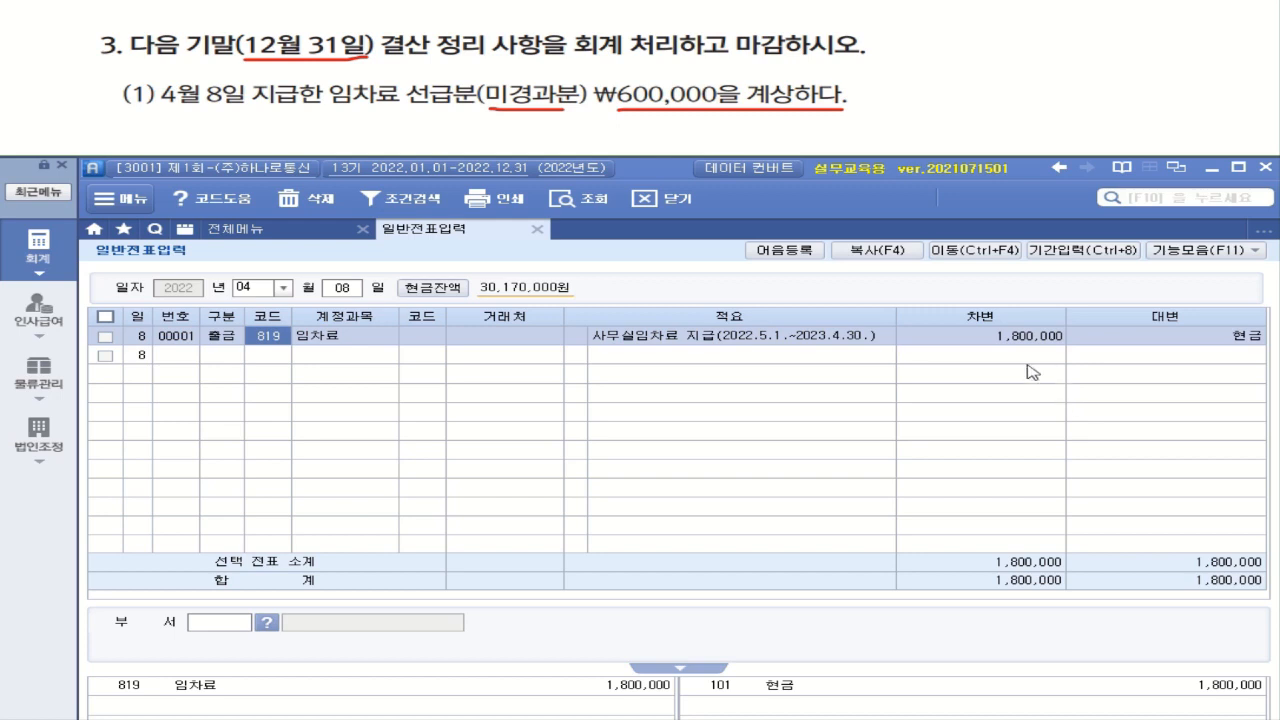
Set the 일반전표입력 voucher date to December 31
left_click(284, 287)
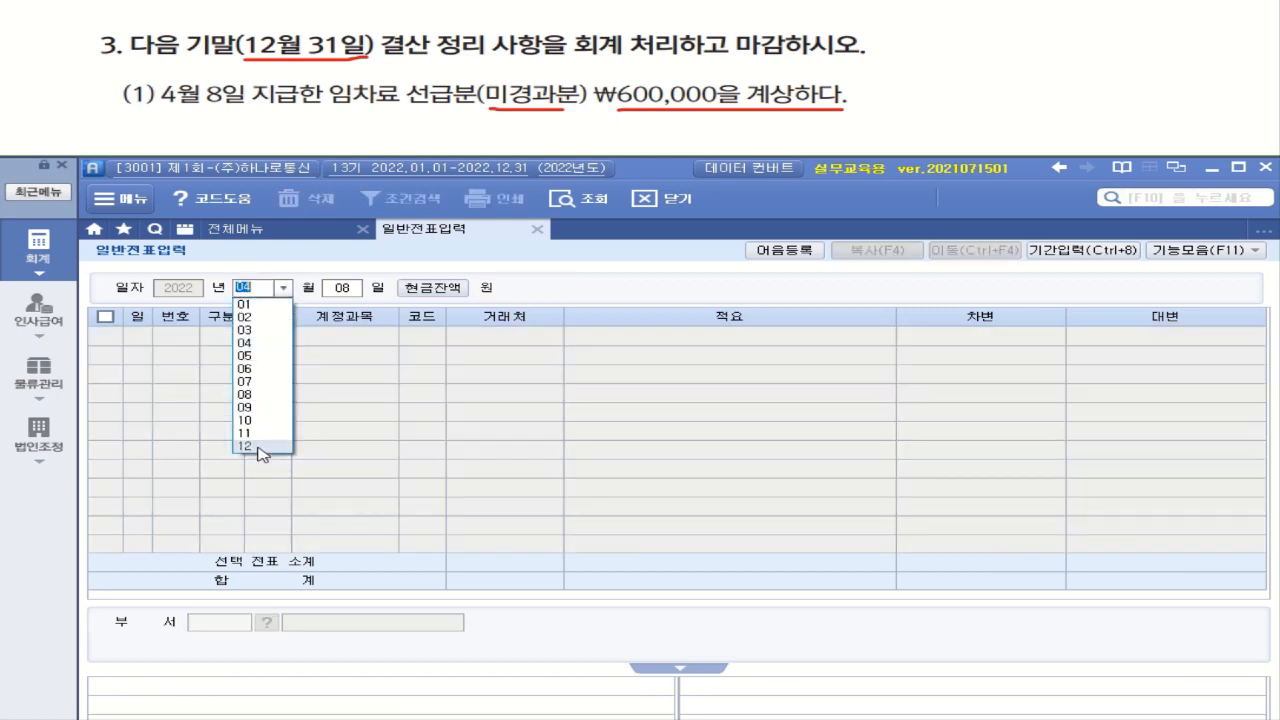
left_click(258, 446)
type("31")
key("Return")
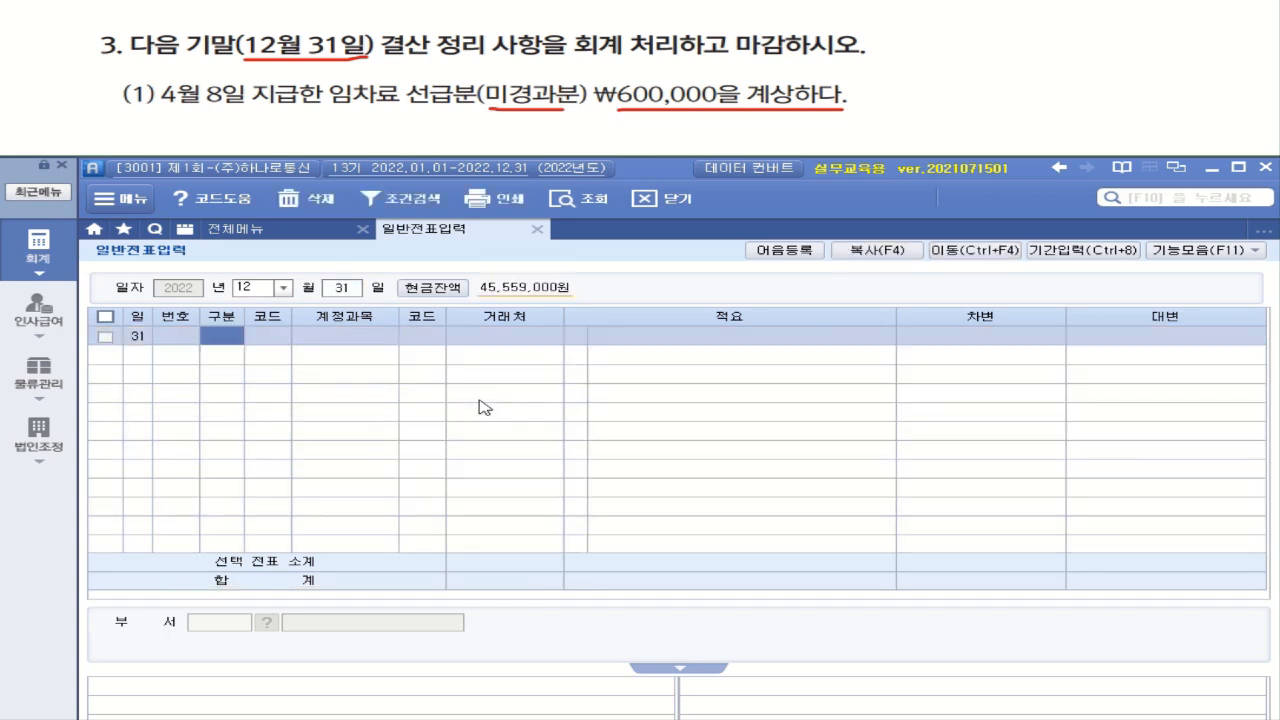
Enter a 차변 line for account 133 선급비용 with an amount of 600,000
type("3")
key("Return")
type("선ㄱ")
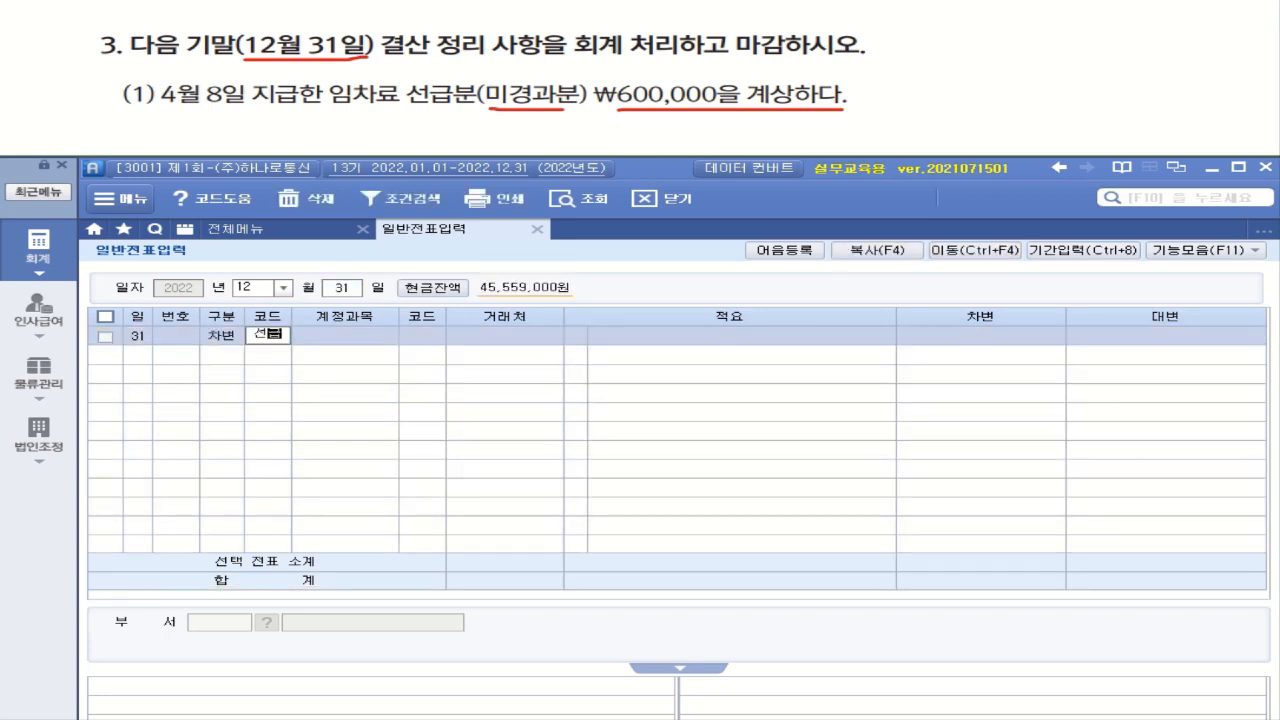
type("ㅡㅂ")
key("Return")
key("Down")
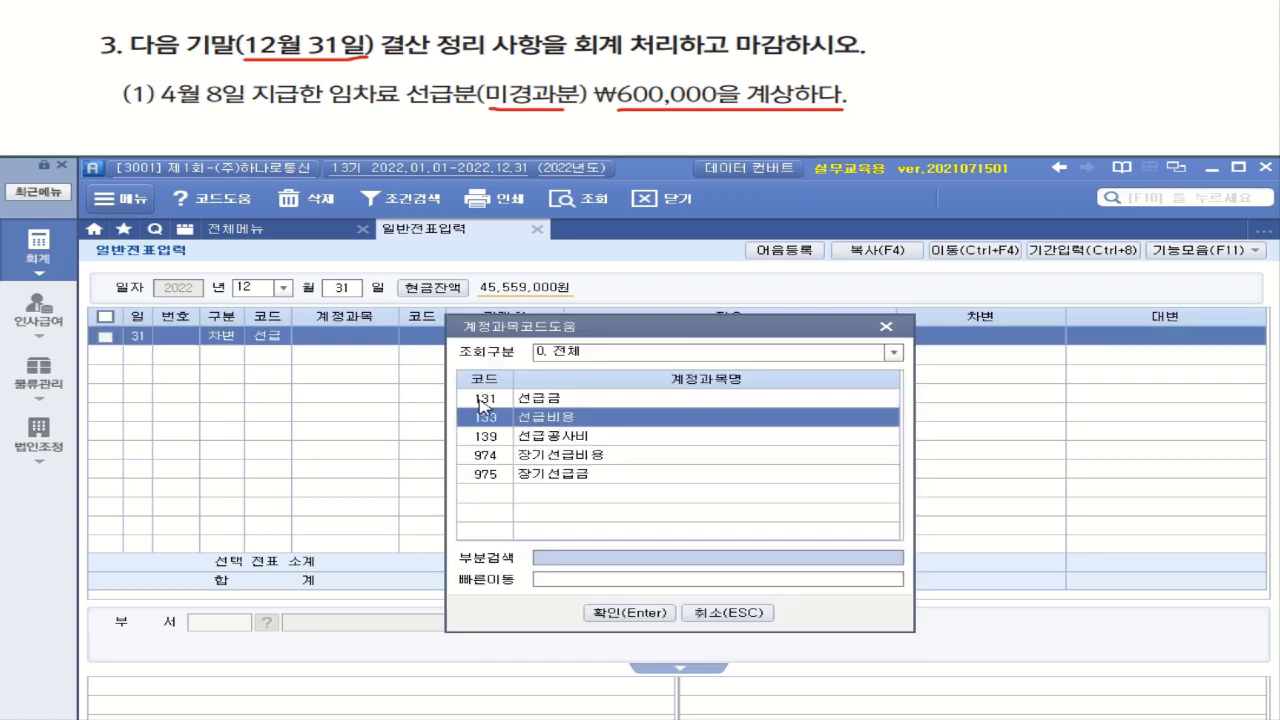
key("Return")
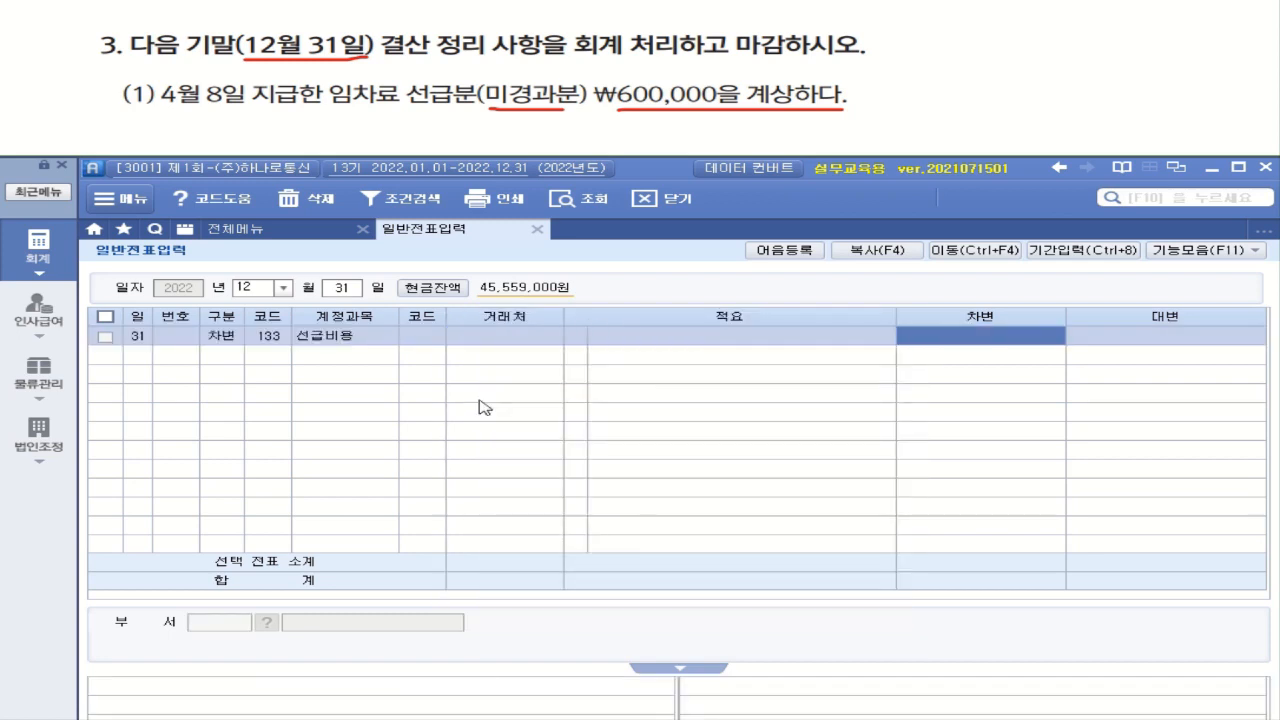
type("6000000")
key("Return")
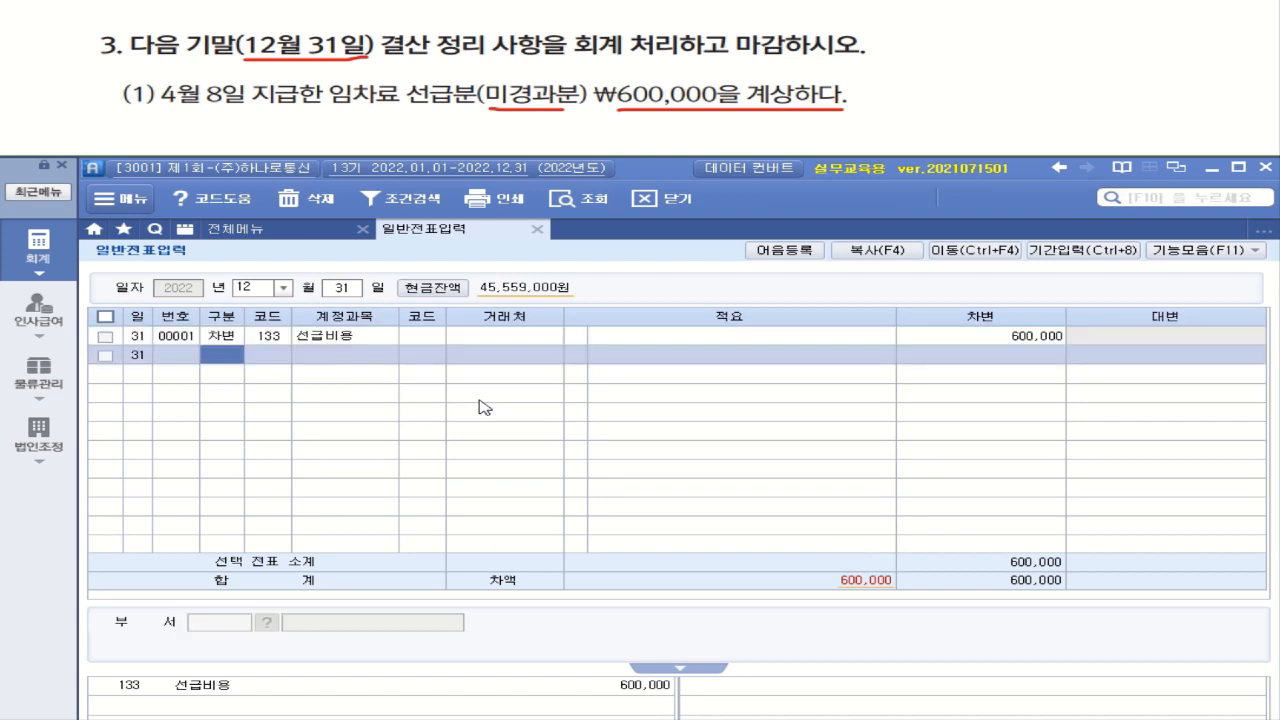
Add a 대변 line beneath the 선급비용 entry using account 819 임차료
key("4")
key("Return")
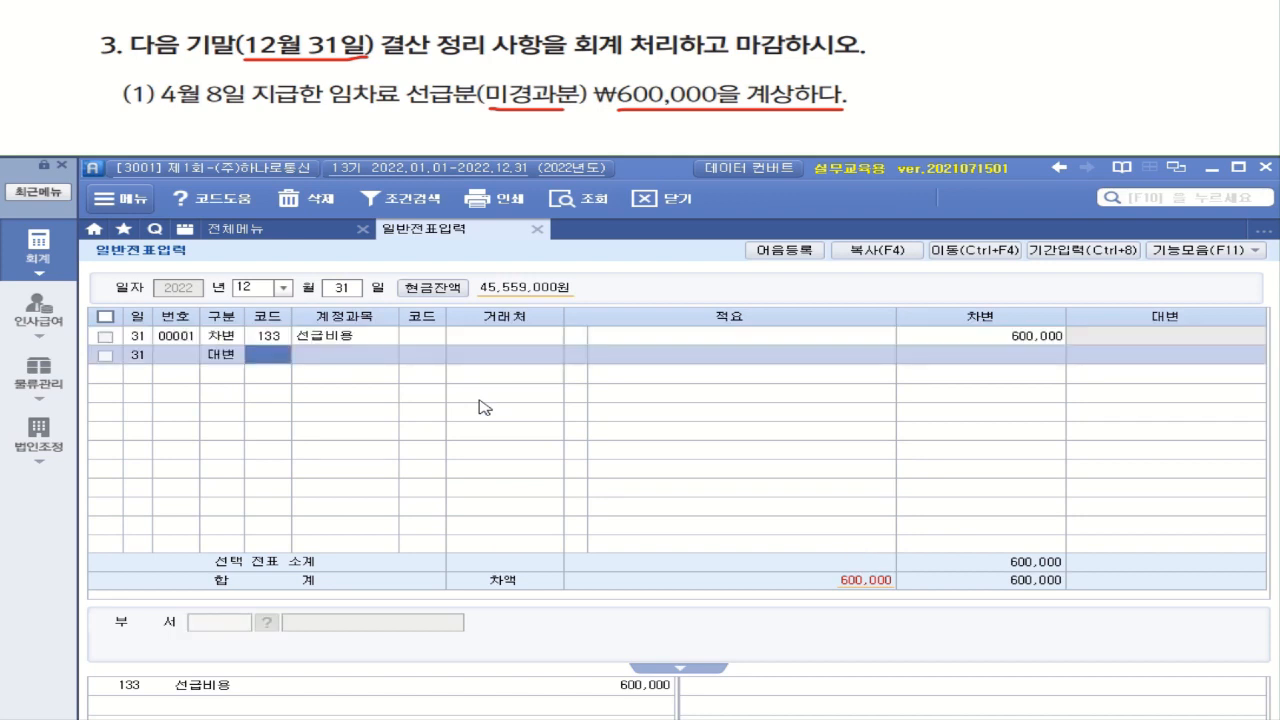
type("임차")
key("Return")
key("Down")
key("Down")
key("Down")
key("Down")
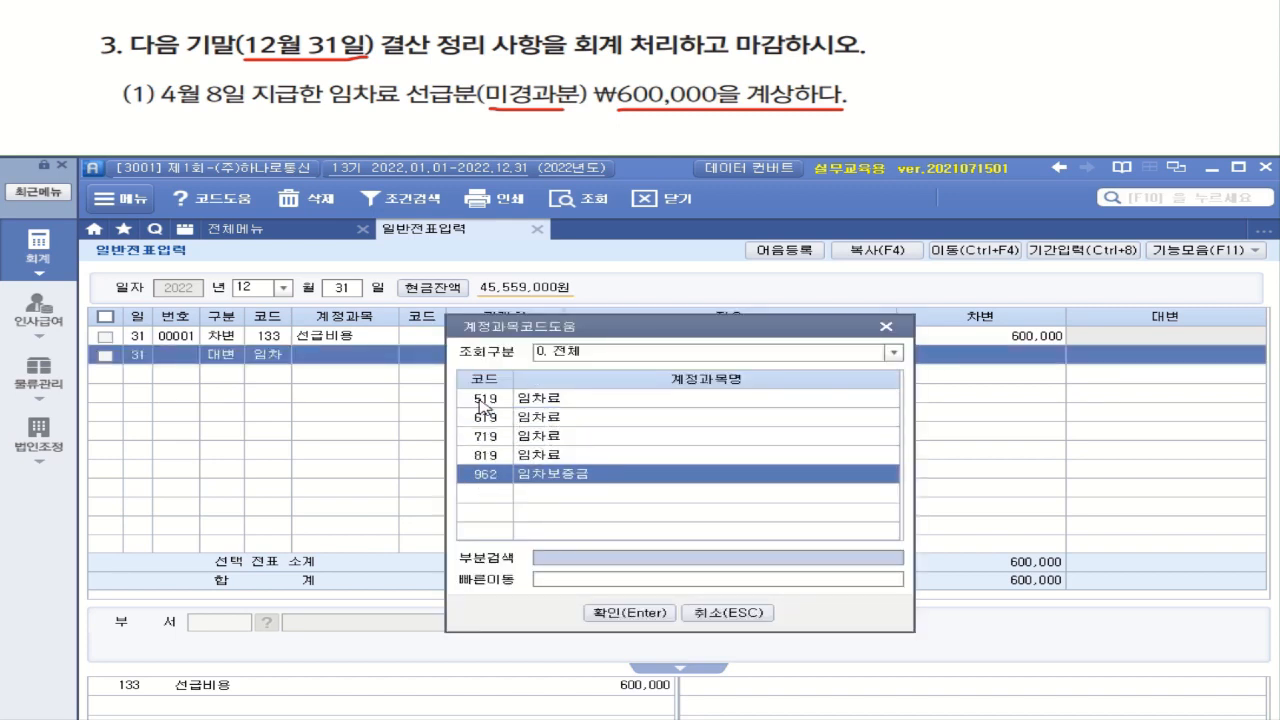
key("Up")
key("Return")
key("Return")
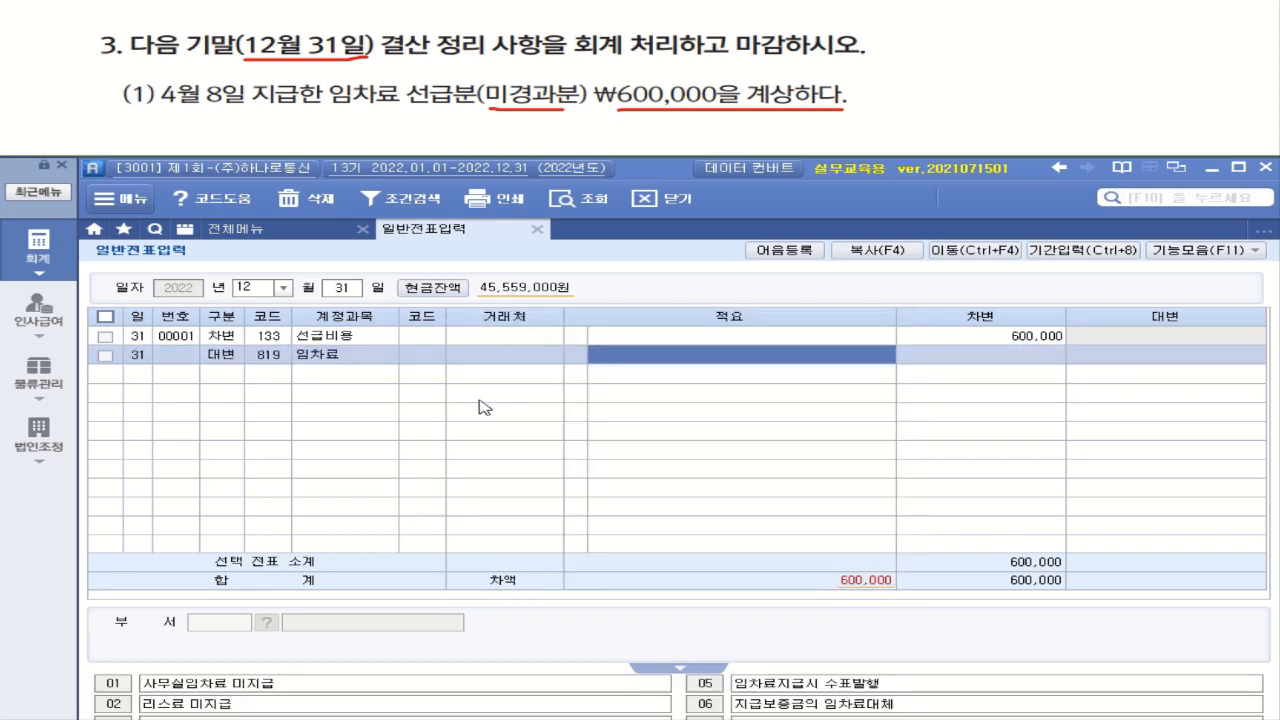
Leave the 임차료 line's 적요 blank and set its 대변 amount to 600,000
key("Return")
type("6000000")
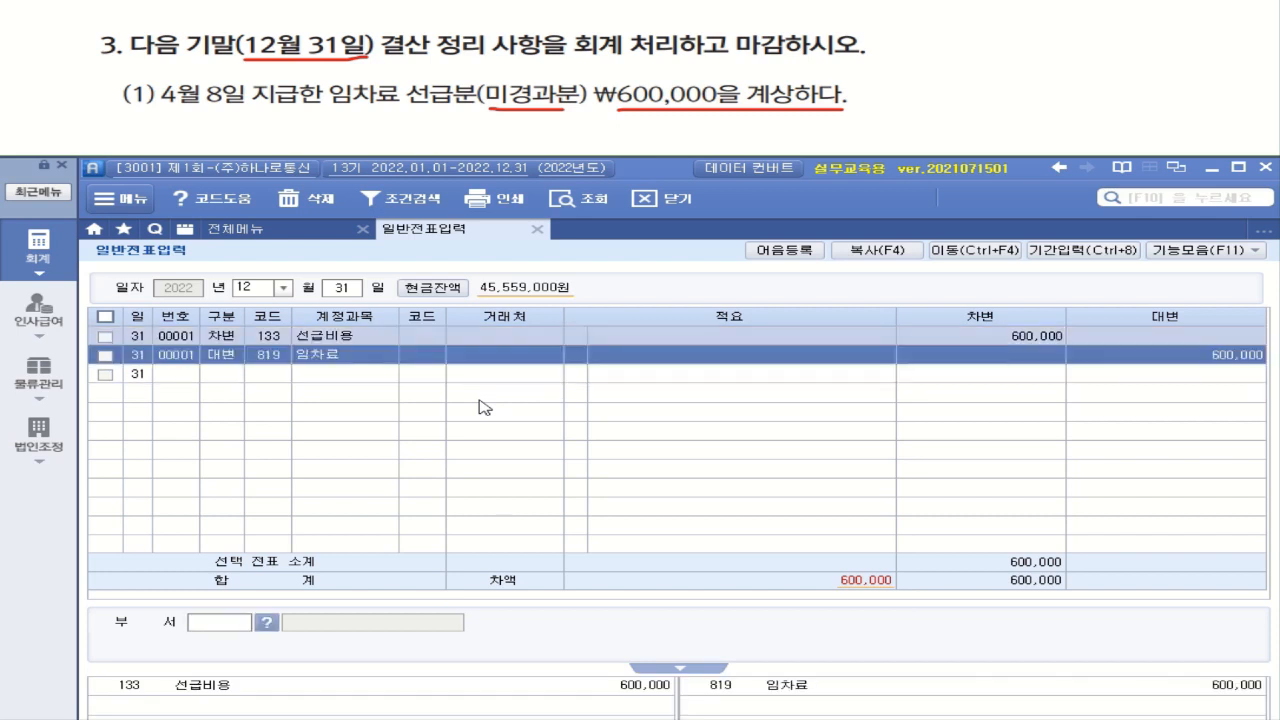
key("Return")
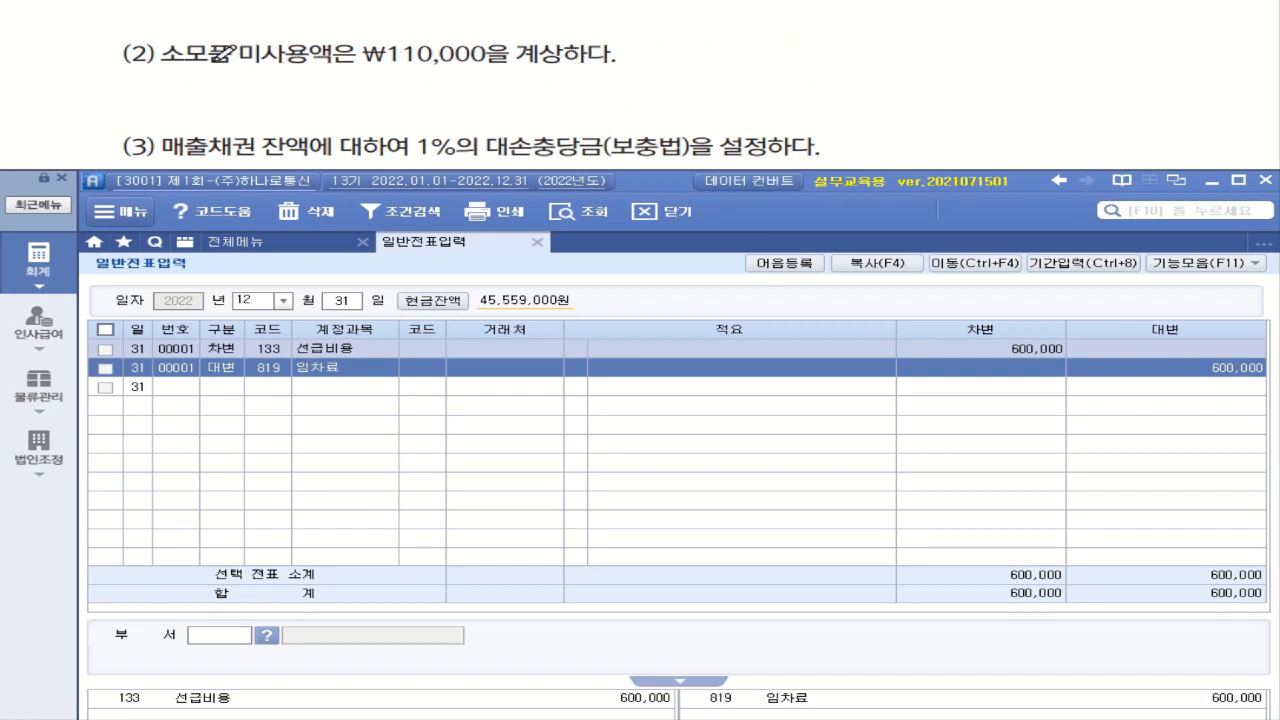
mouse_move(335, 67)
left_mouse_down()
mouse_move(236, 72)
mouse_move(350, 40)
mouse_move(350, 85)
mouse_move(591, 70)
left_mouse_up()
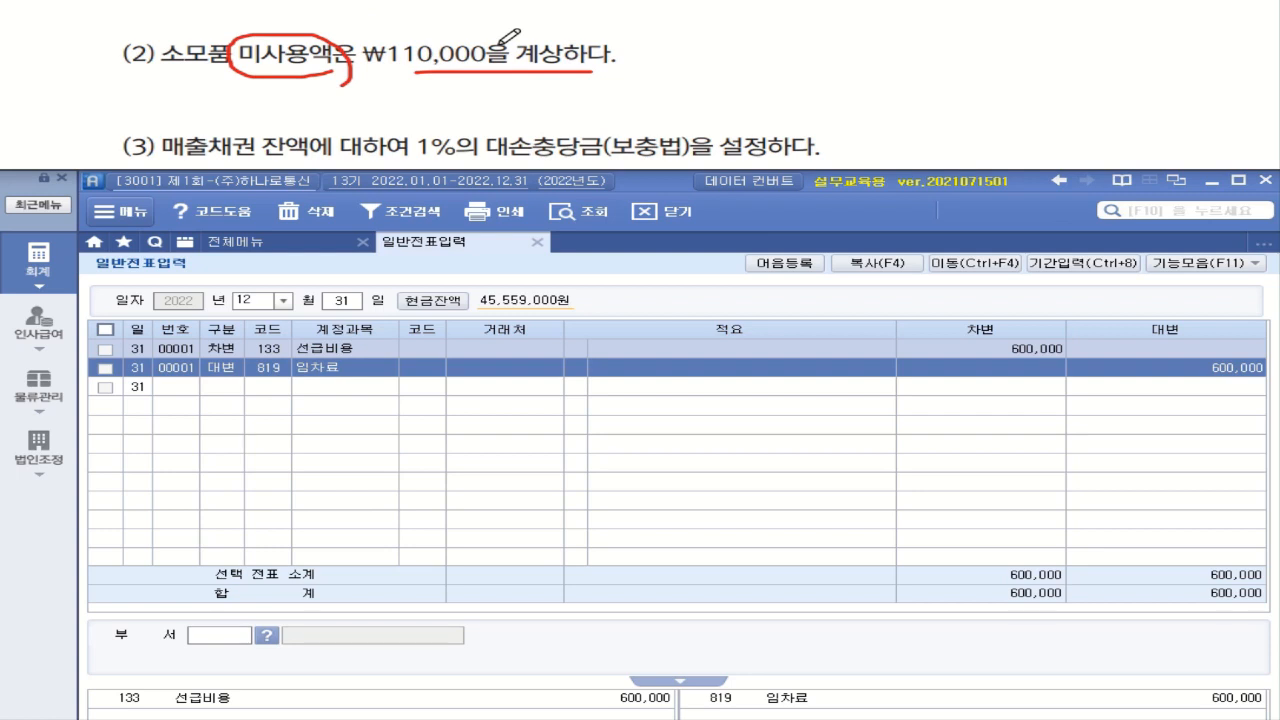
Open 합계잔액시산표 as of December 31 and locate the 소모품비 row under 판매관리비
left_click(249, 245)
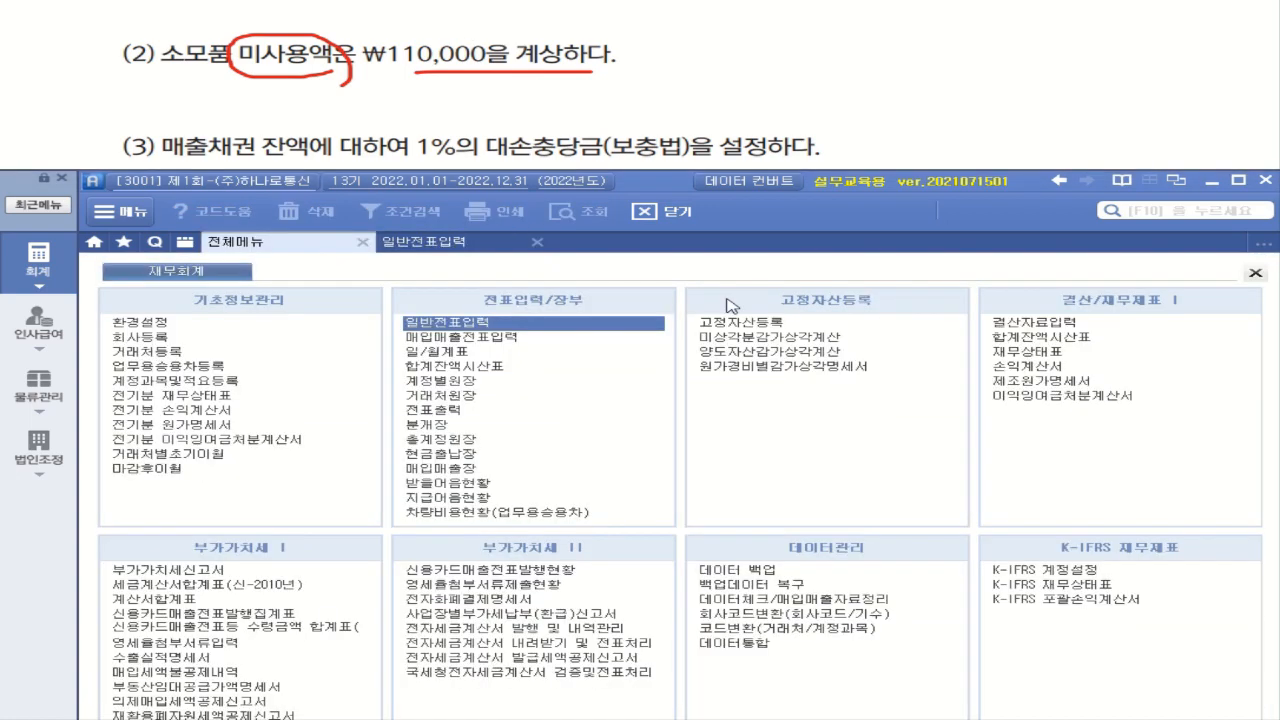
left_click(1028, 338)
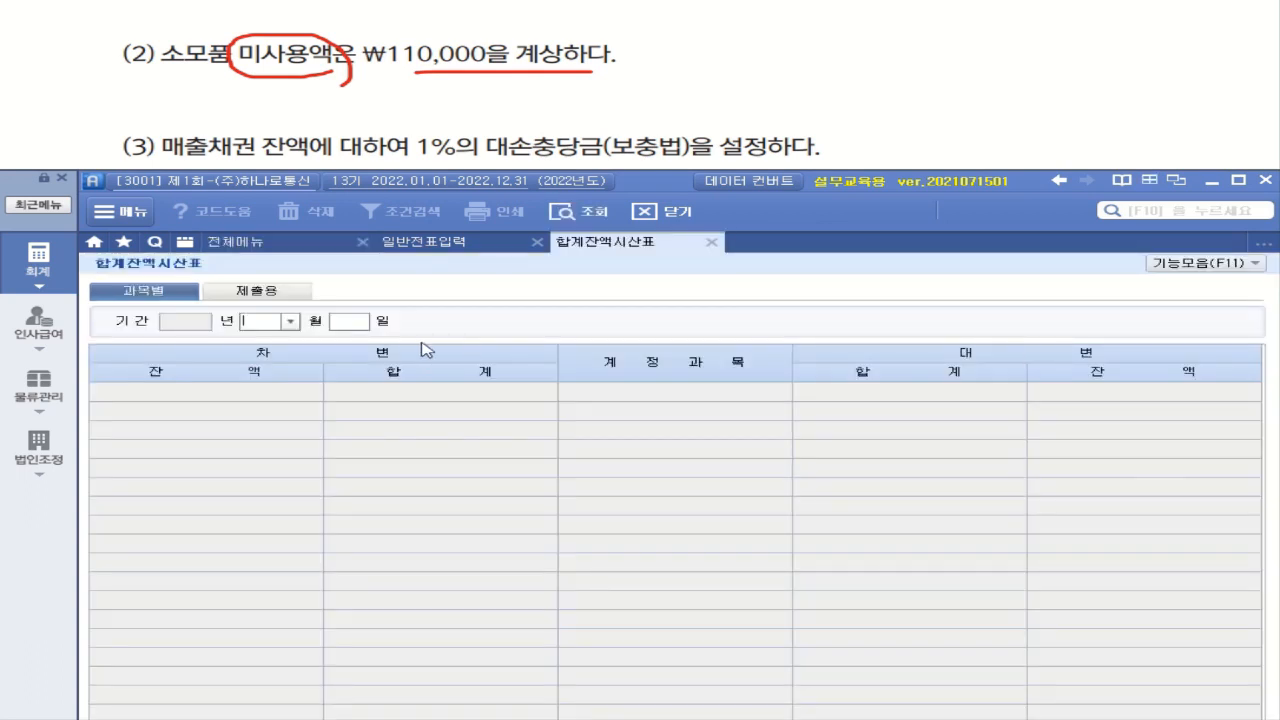
left_click(290, 322)
left_click(255, 479)
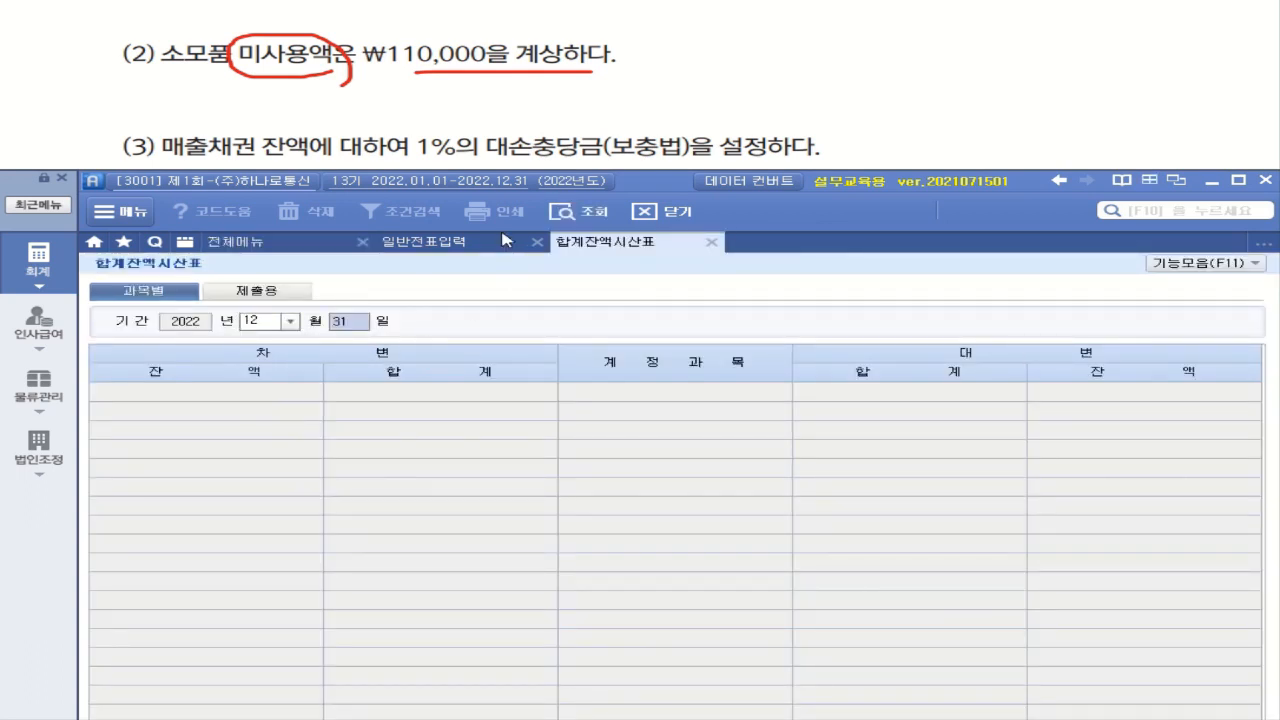
left_click(572, 222)
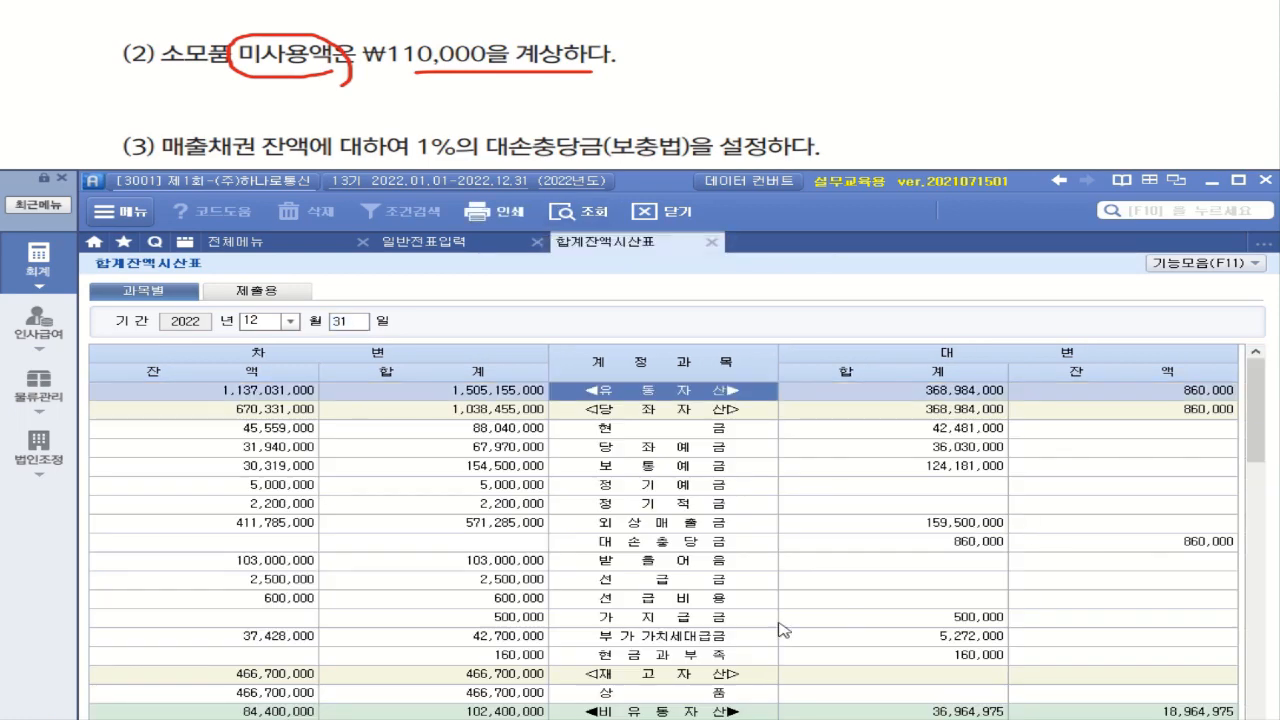
scroll(785, 622, "down", 3)
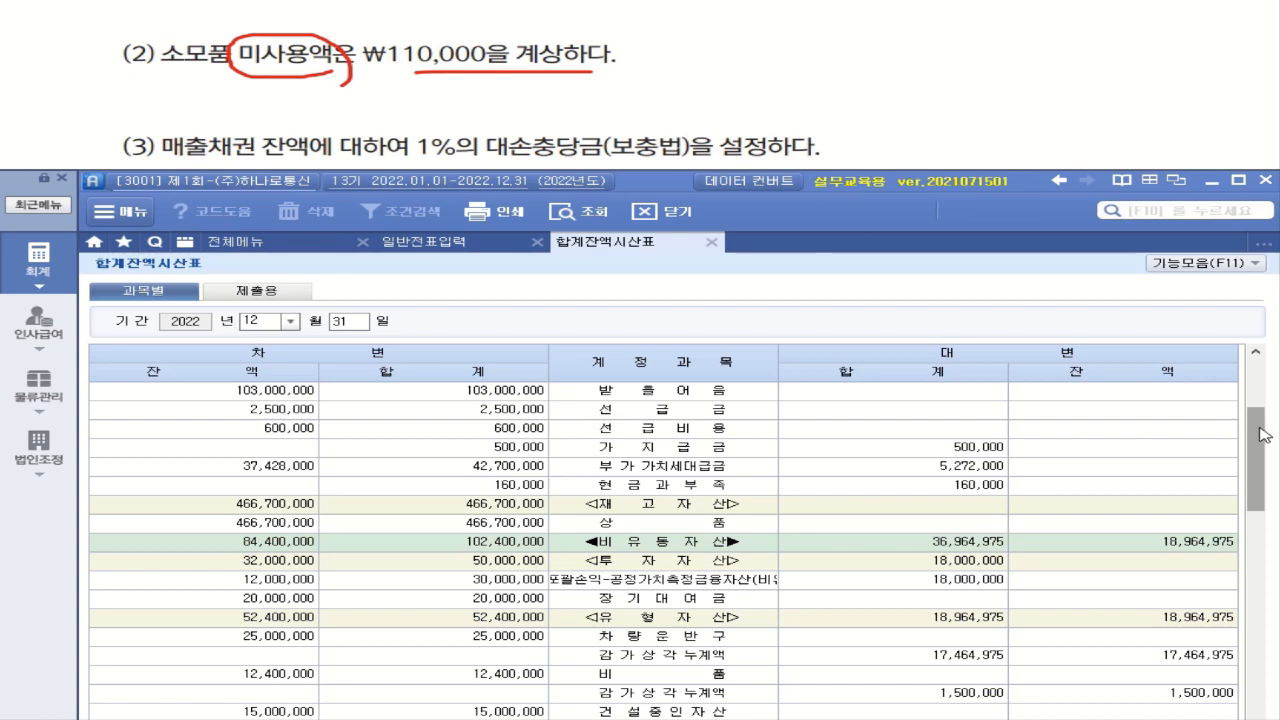
left_click_drag(1260, 432, 1244, 680)
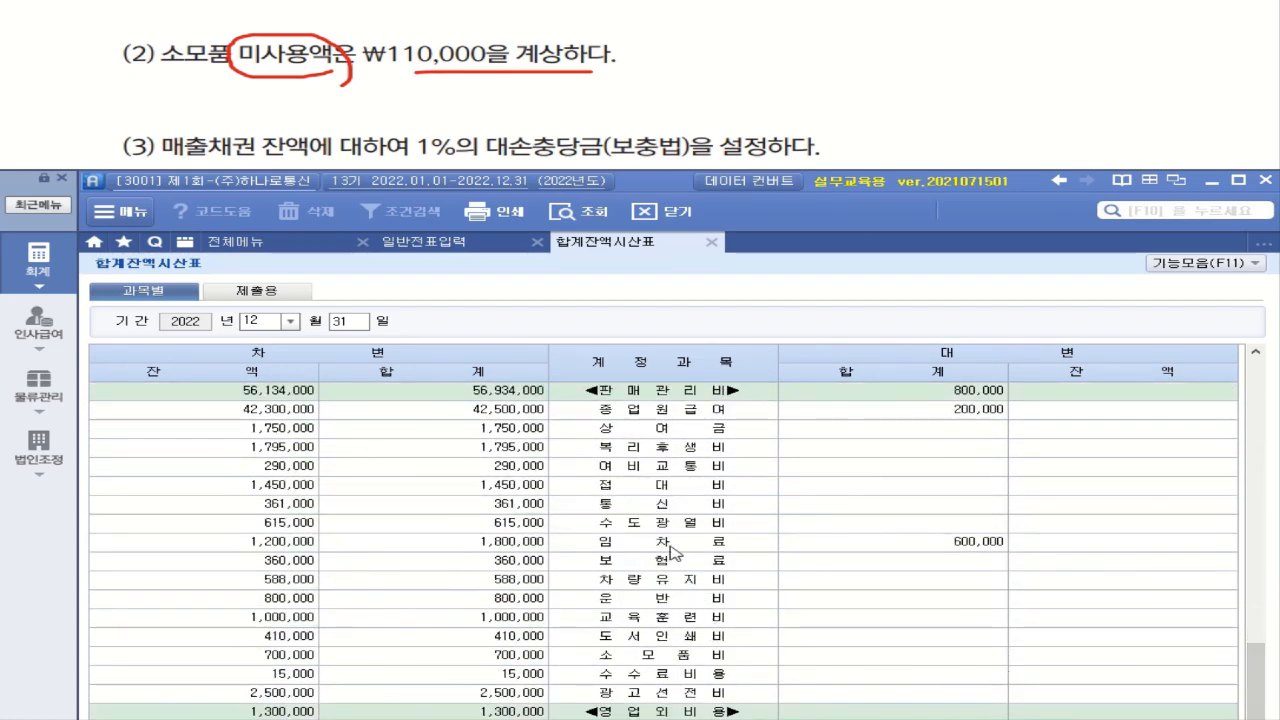
left_click(681, 662)
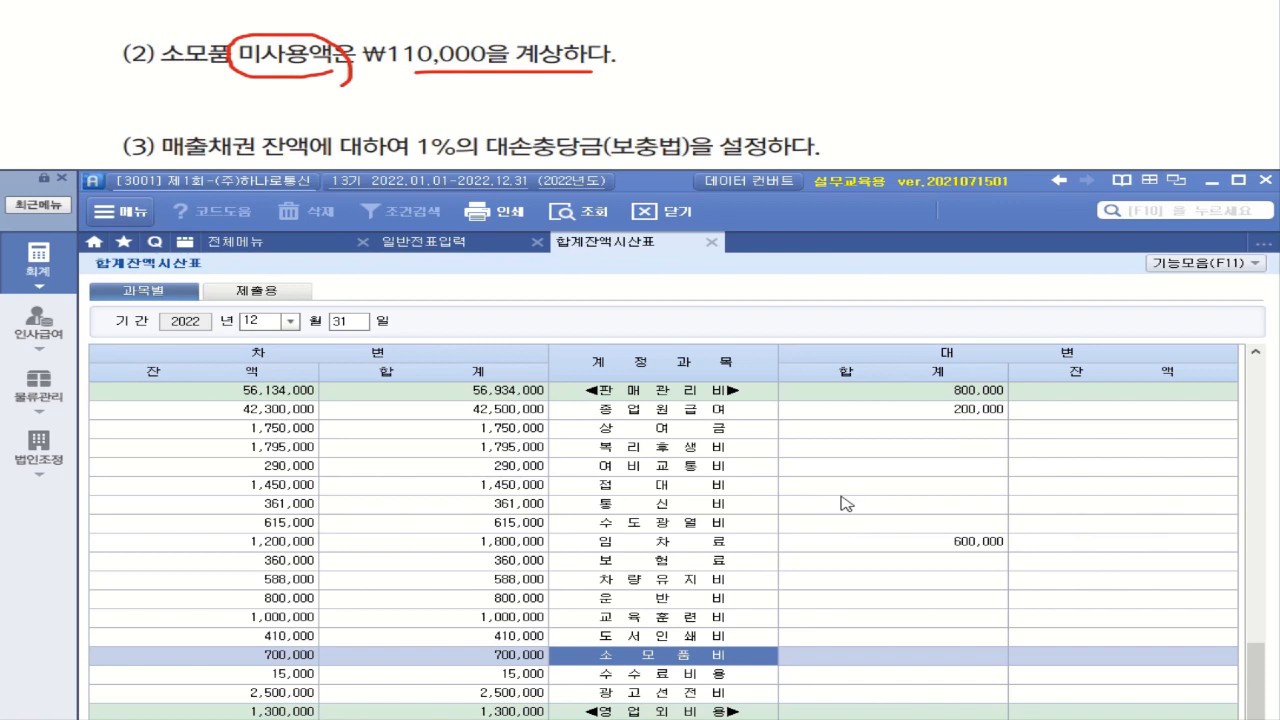
Return to 일반전표입력 and add a December 31 차변 line for account 172 소모품 with an amount of 110,000
left_click(440, 243)
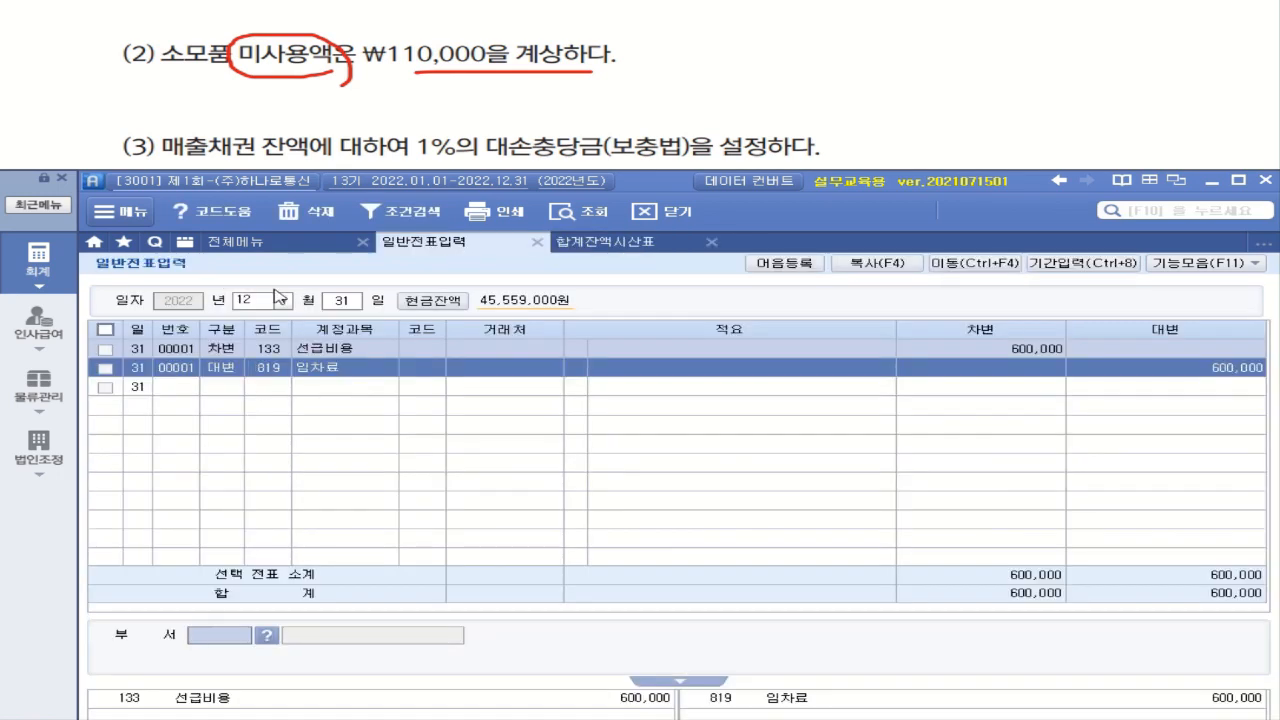
left_click(234, 387)
key("3")
key("Return")
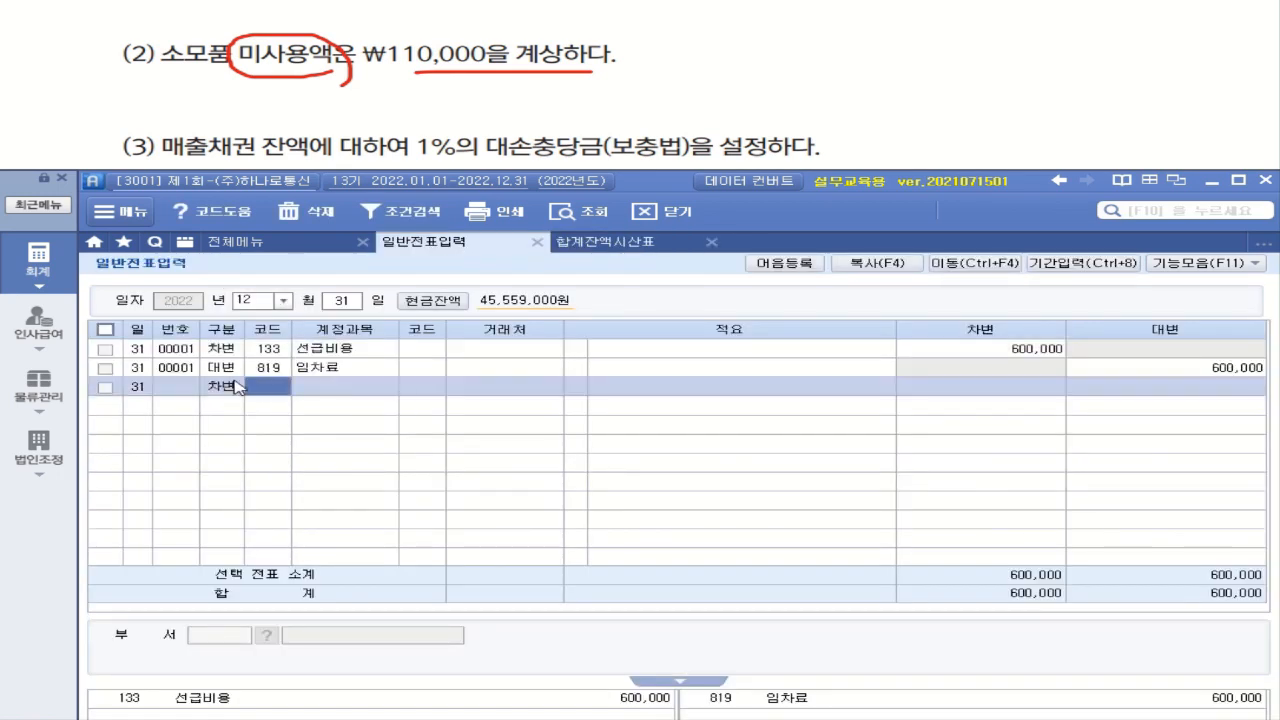
type("소모")
key("Return")
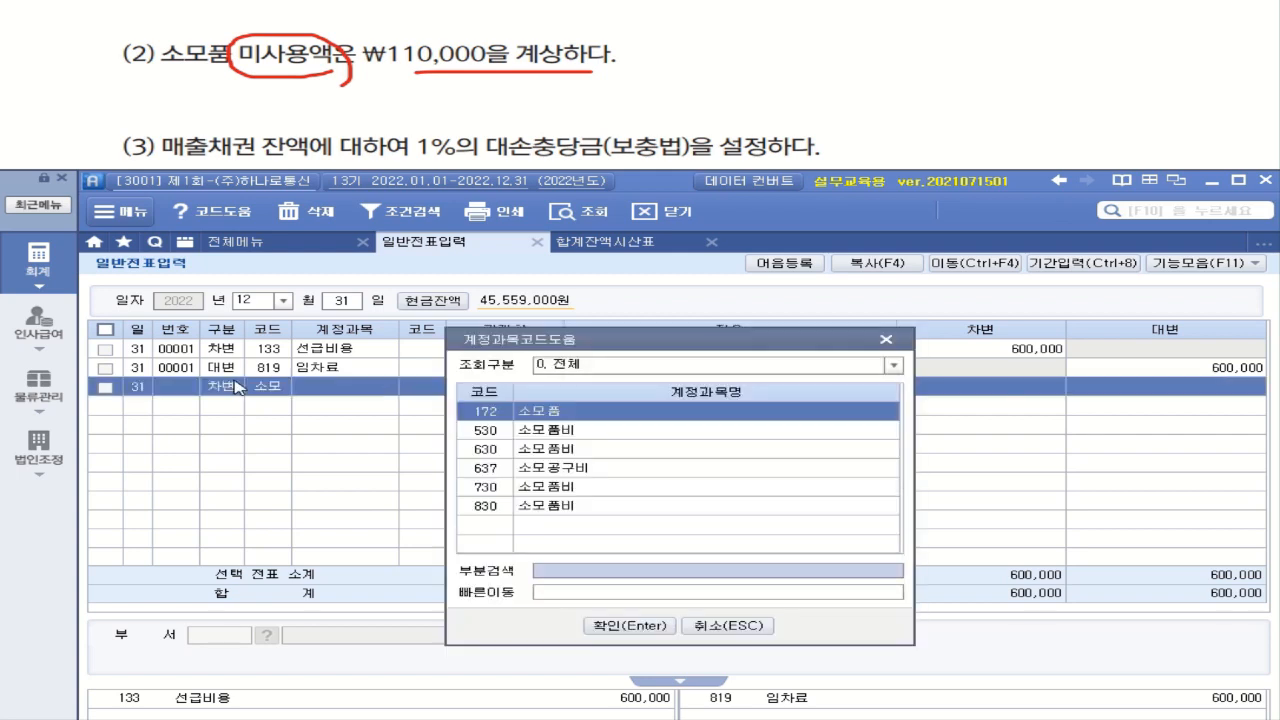
double_click(610, 414)
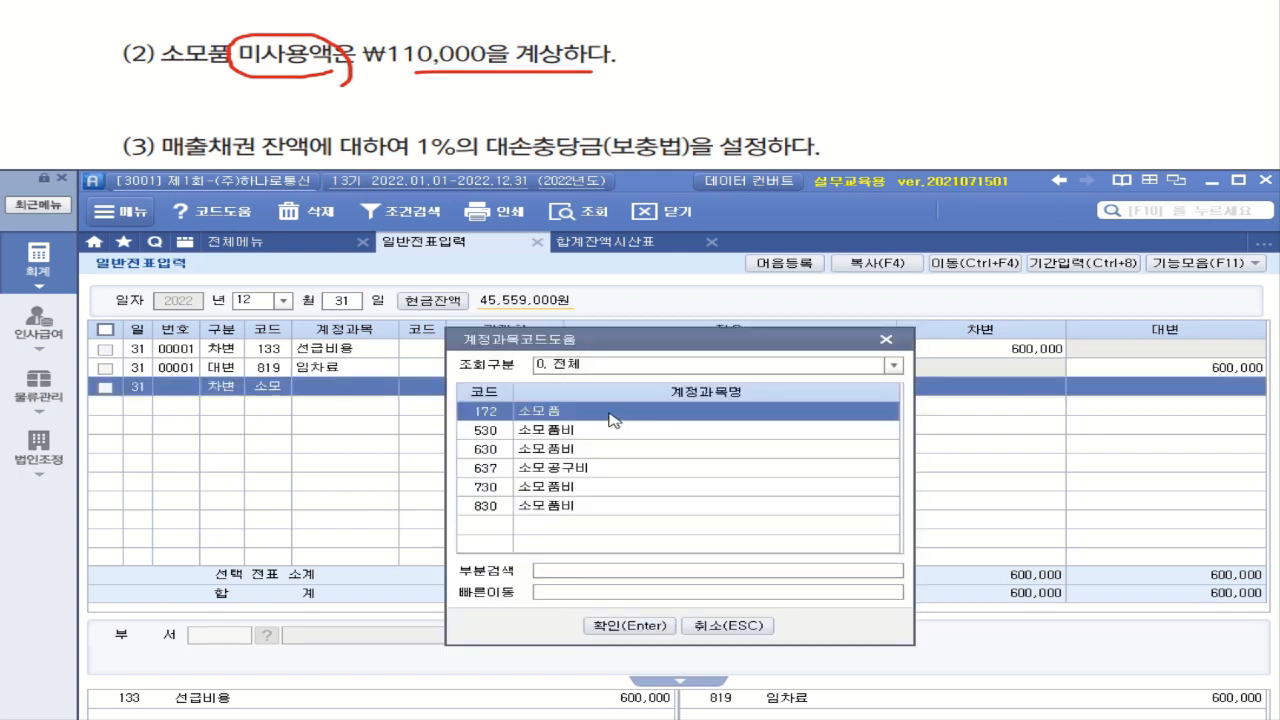
left_click(998, 389)
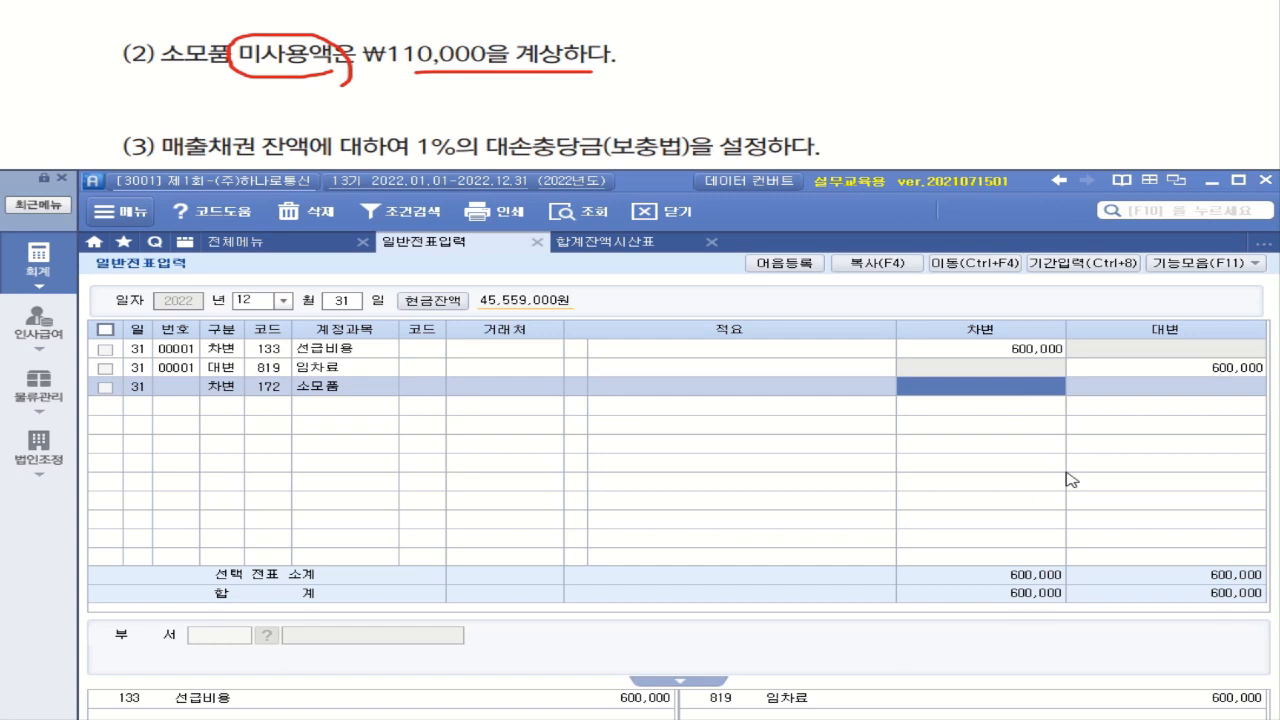
type("1100000")
key("Return")
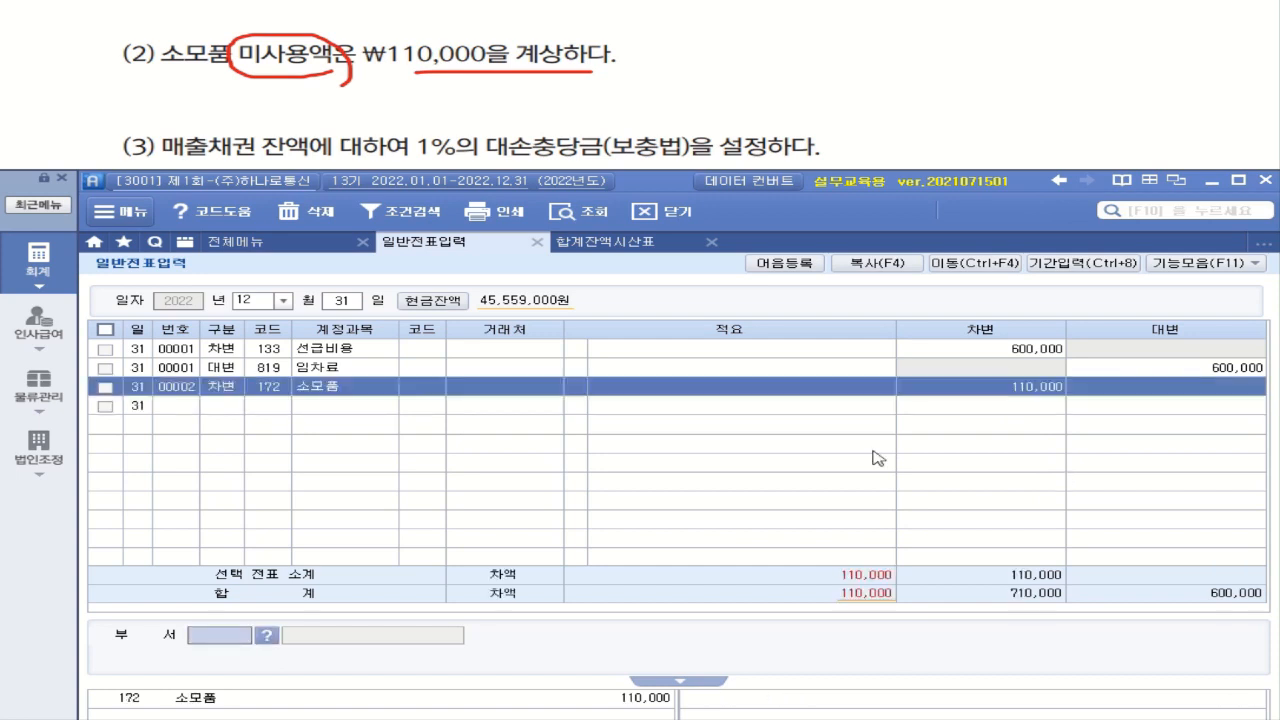
Add a 대변 line for account 830 소모품비 with an amount of 110,000
left_click(223, 410)
type("4")
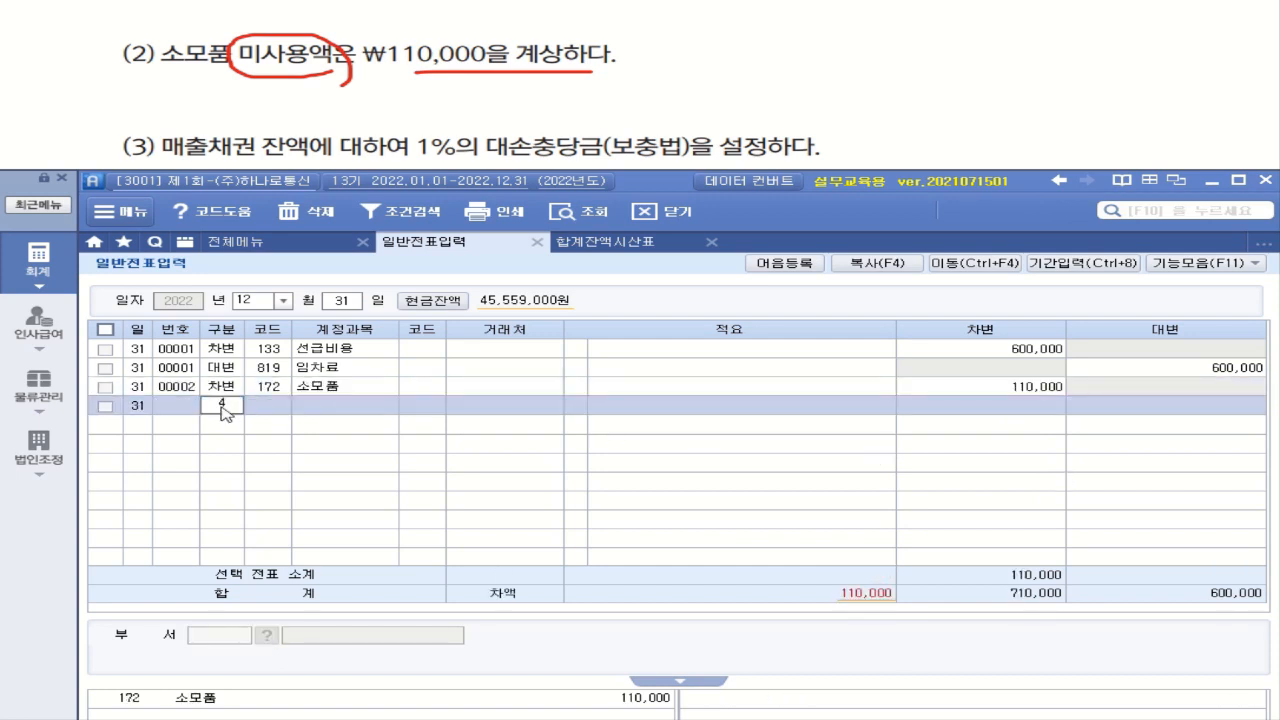
key("Return")
type("소모")
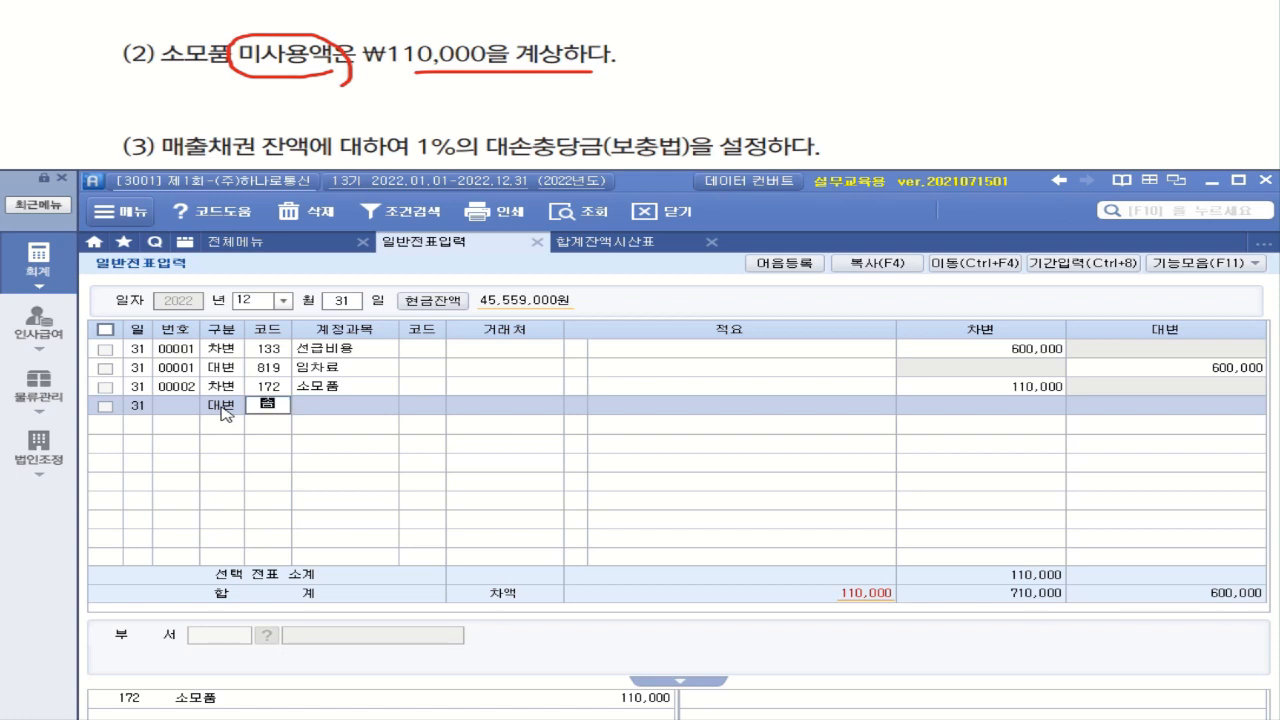
key("Return")
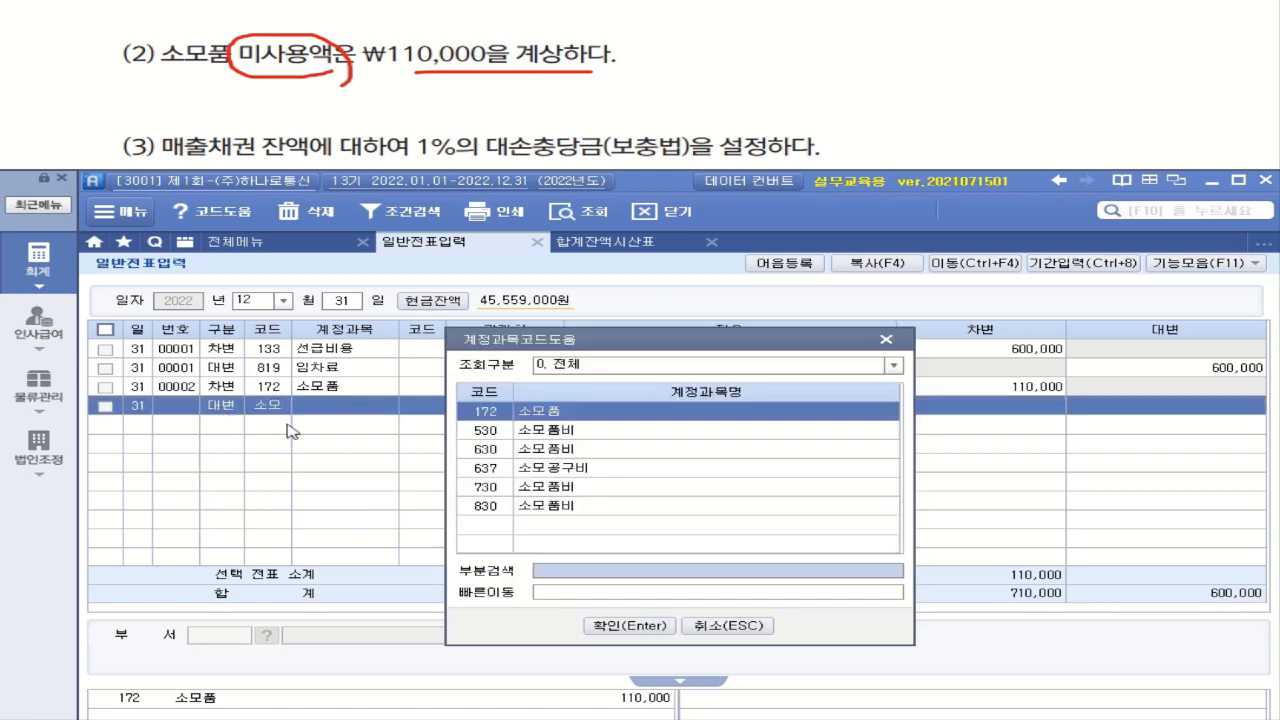
double_click(580, 512)
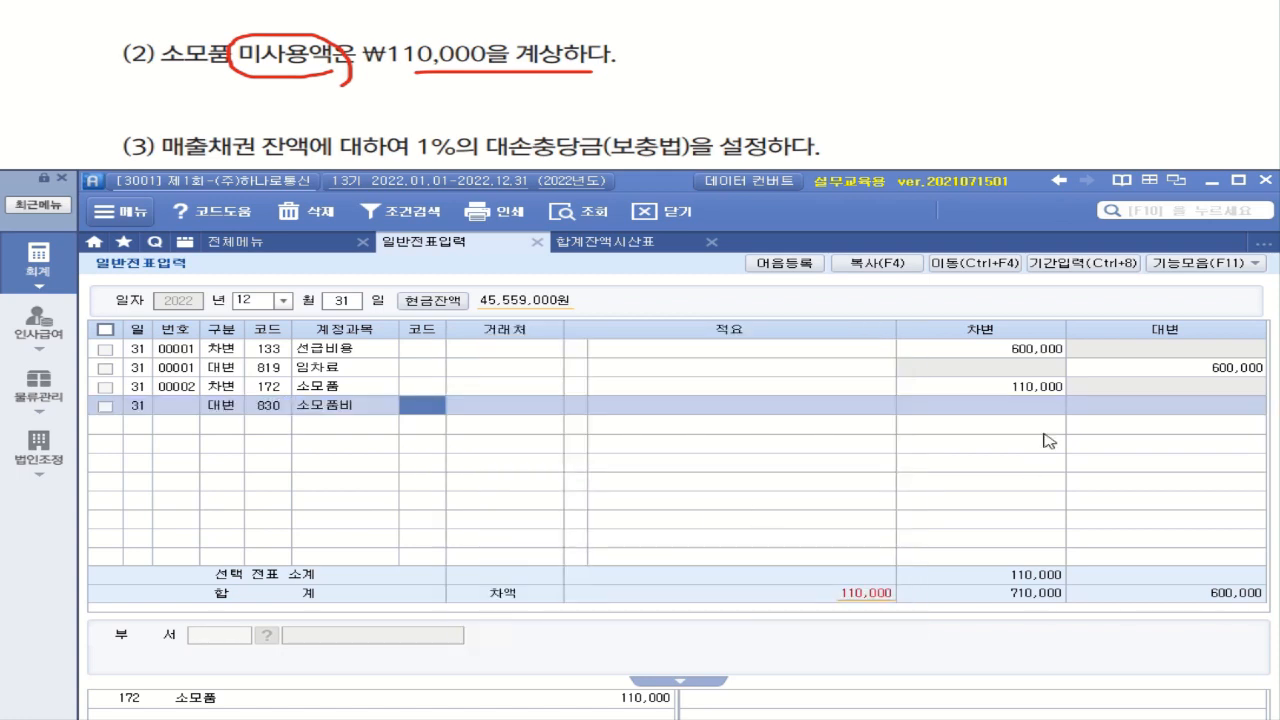
left_click(1157, 413)
type("1100000")
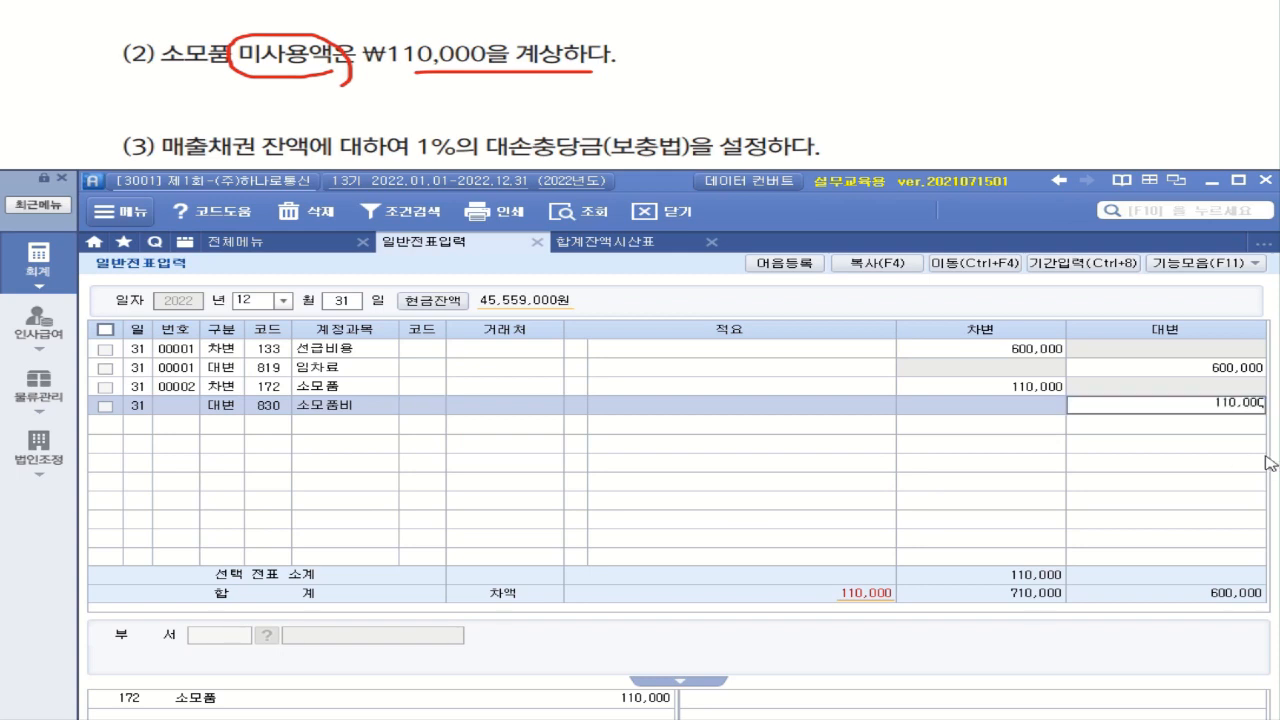
key("Return")
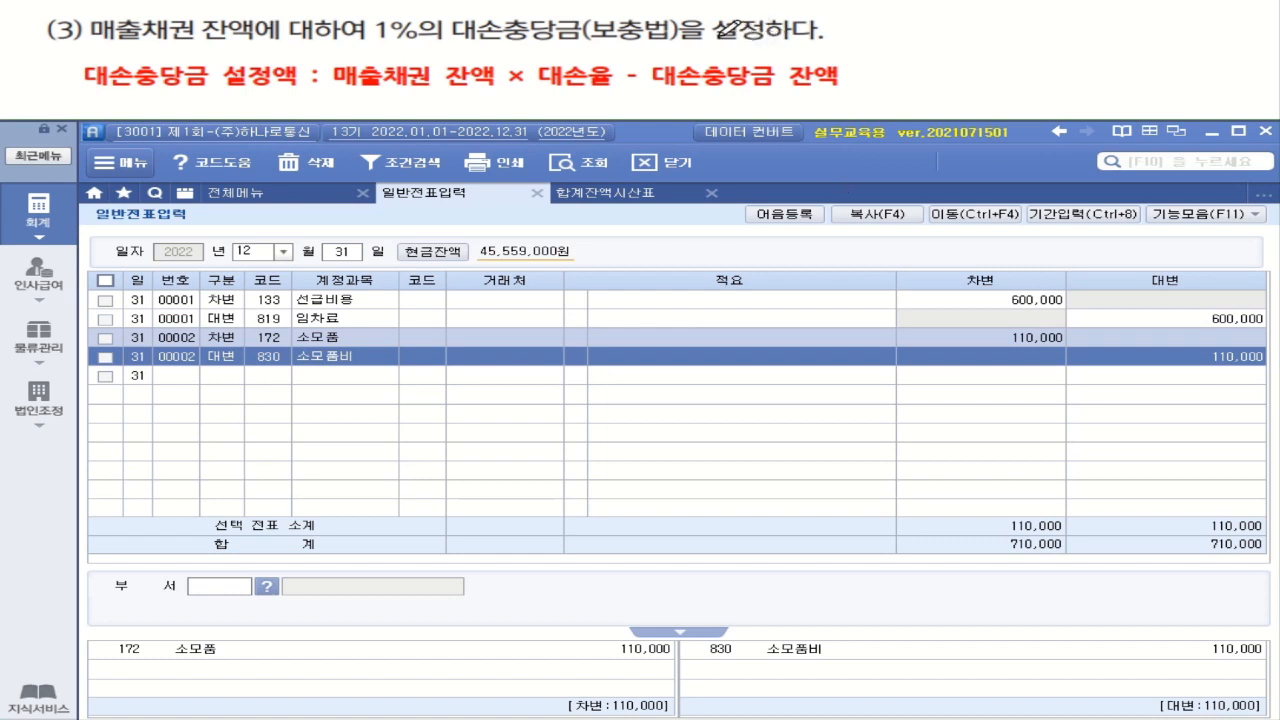
mouse_move(476, 43)
left_mouse_down()
mouse_move(602, 41)
mouse_move(640, 8)
mouse_move(700, 38)
mouse_move(618, 42)
left_mouse_up()
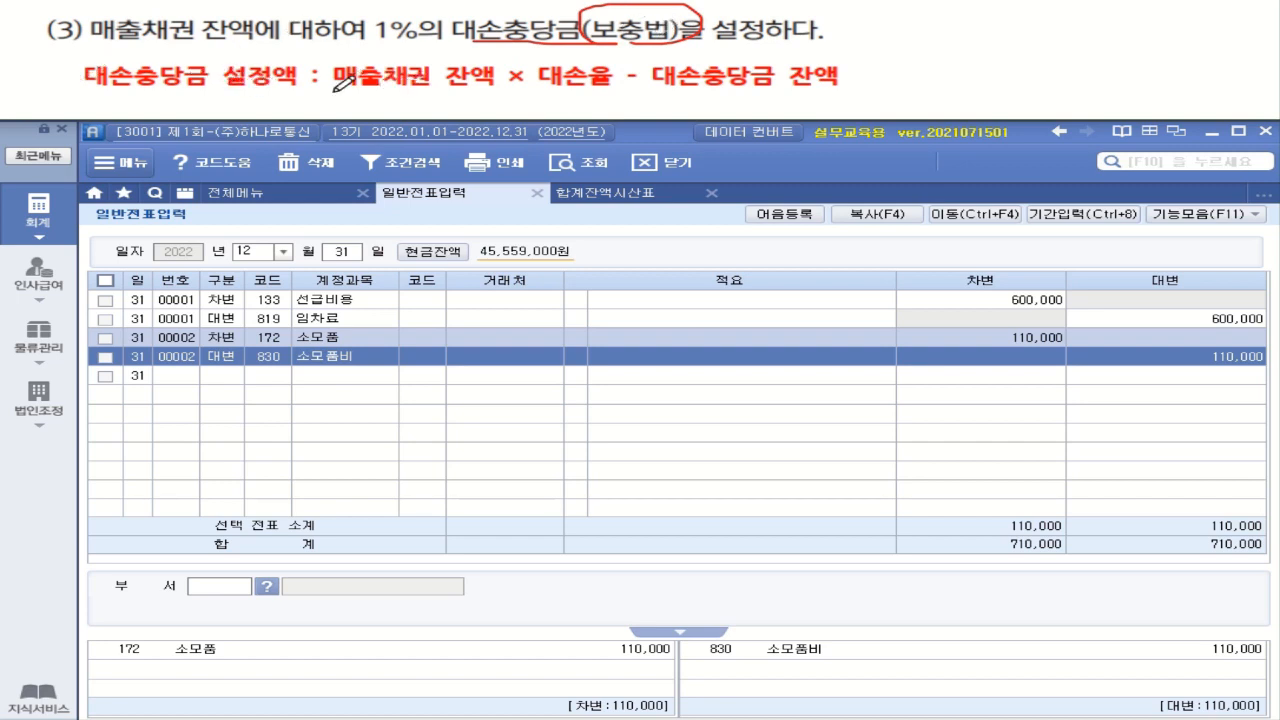
mouse_move(336, 90)
left_mouse_down()
mouse_move(497, 78)
mouse_move(470, 60)
left_mouse_up()
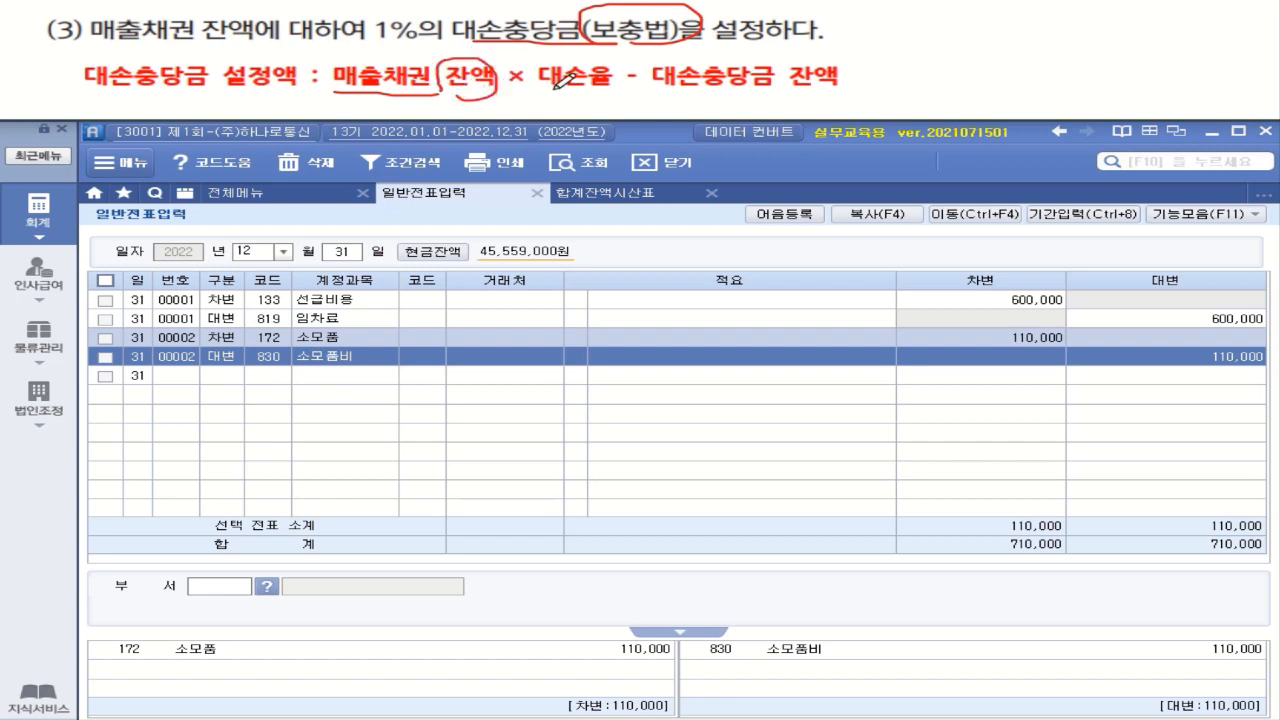
left_click_drag(548, 88, 630, 88)
left_click_drag(852, 88, 808, 88)
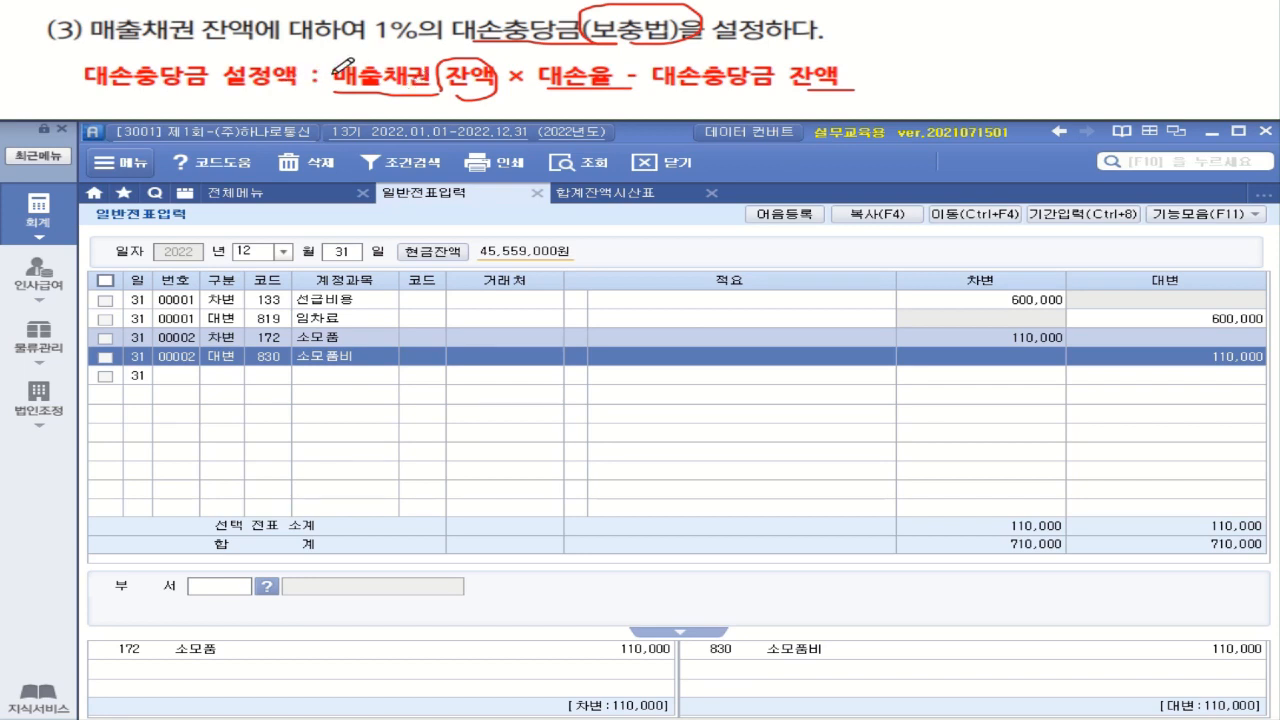
Open 결산자료입력 and set the closing period from month 01 to month 12 of 2022
left_click(247, 199)
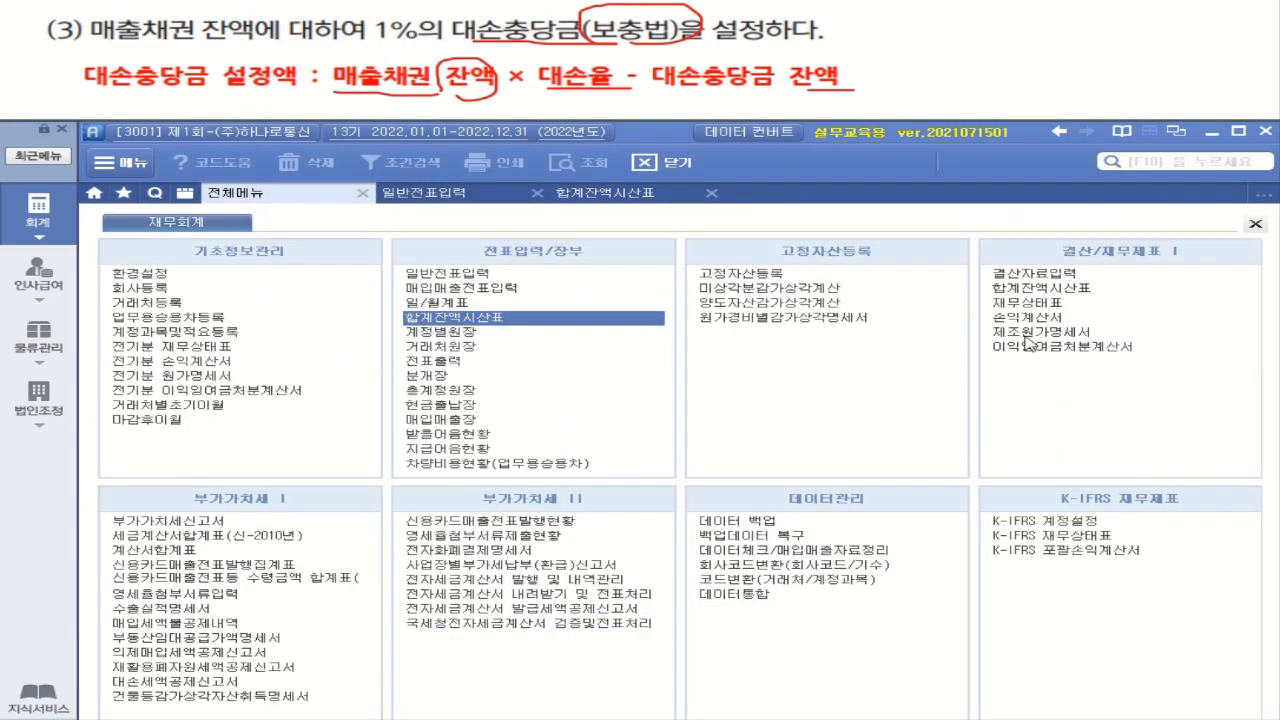
left_click(1050, 278)
left_click(325, 249)
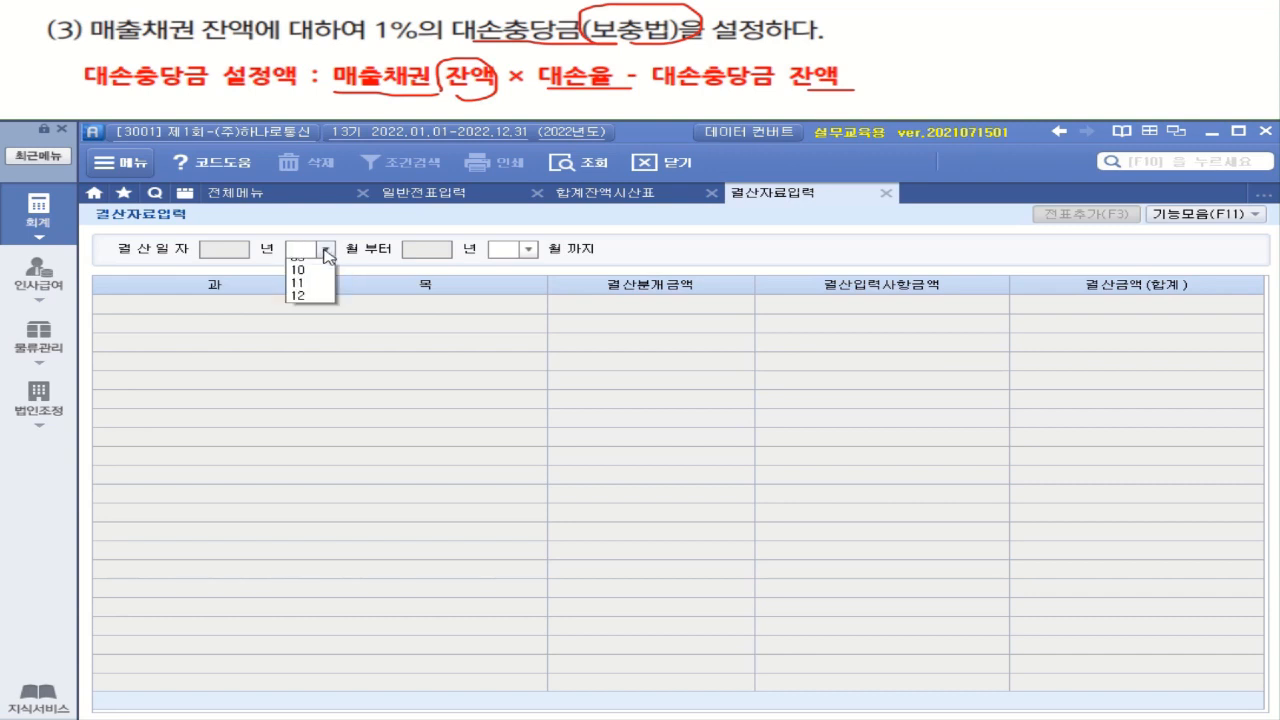
left_click(300, 264)
left_click(528, 249)
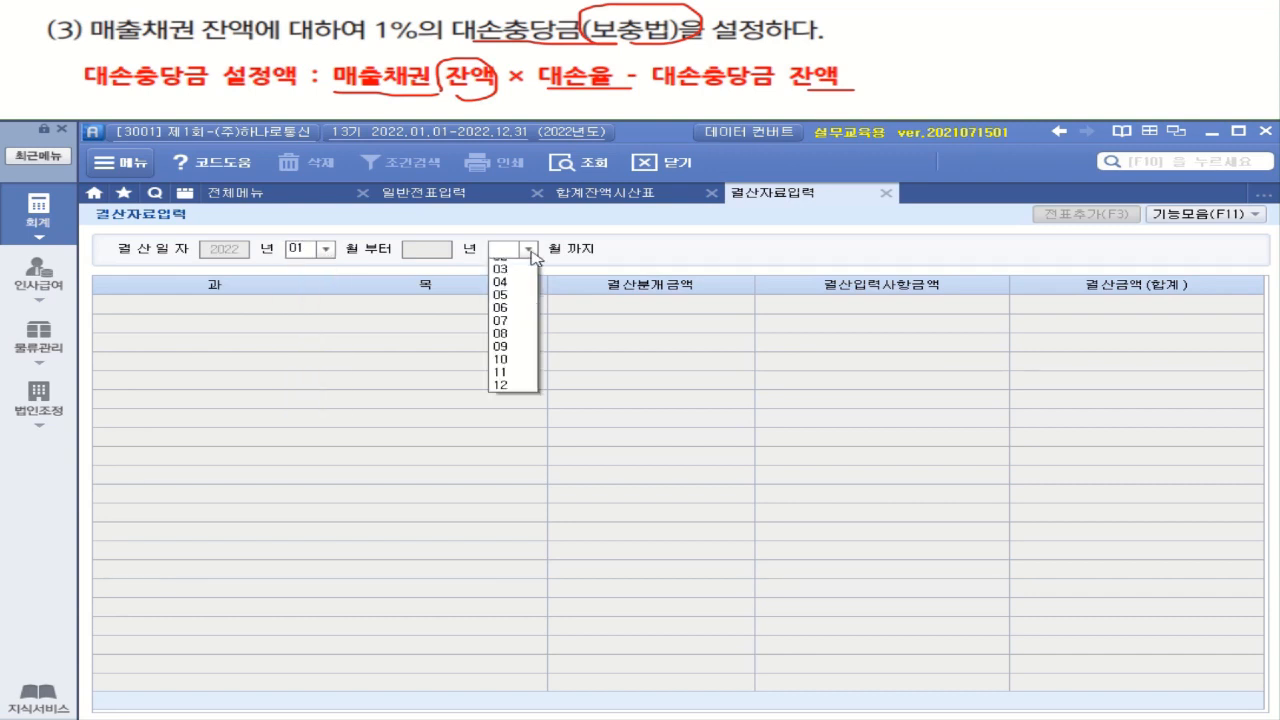
left_click(502, 385)
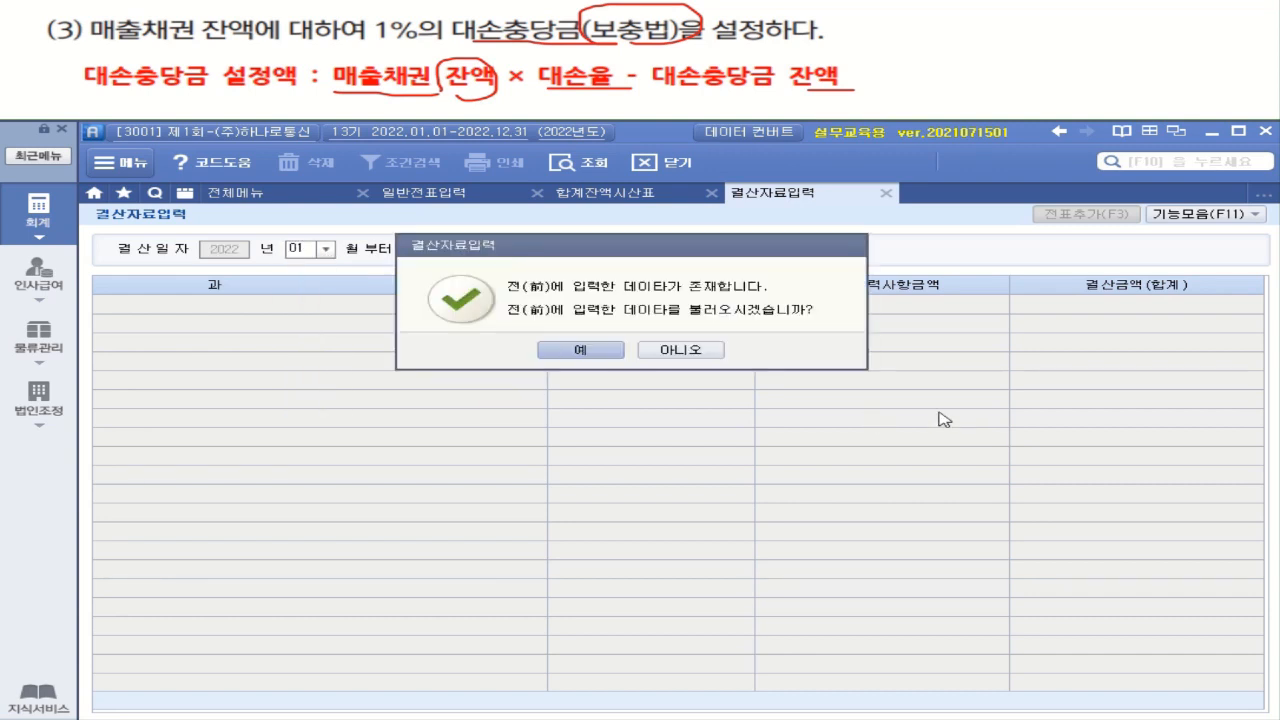
Decline loading the previously entered closing data and confirm the 매출원가 및 경비선택 dialog without any cost code
left_click(708, 350)
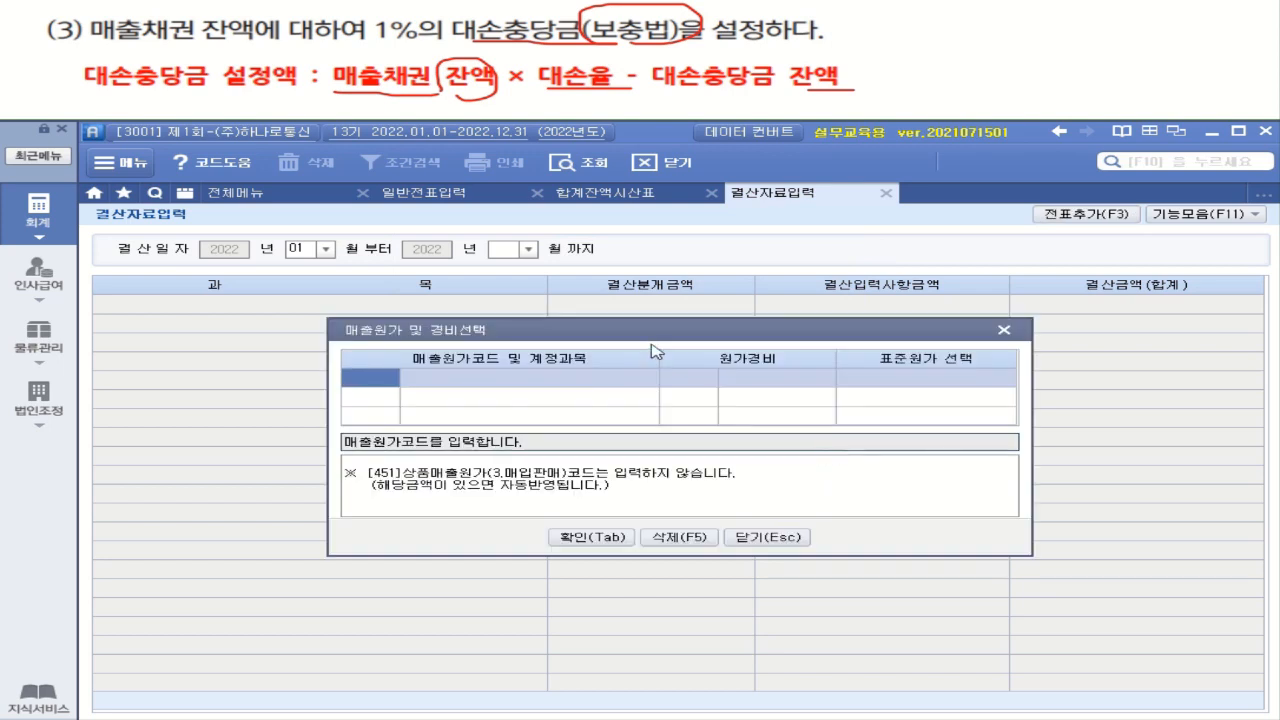
left_click_drag(654, 330, 616, 316)
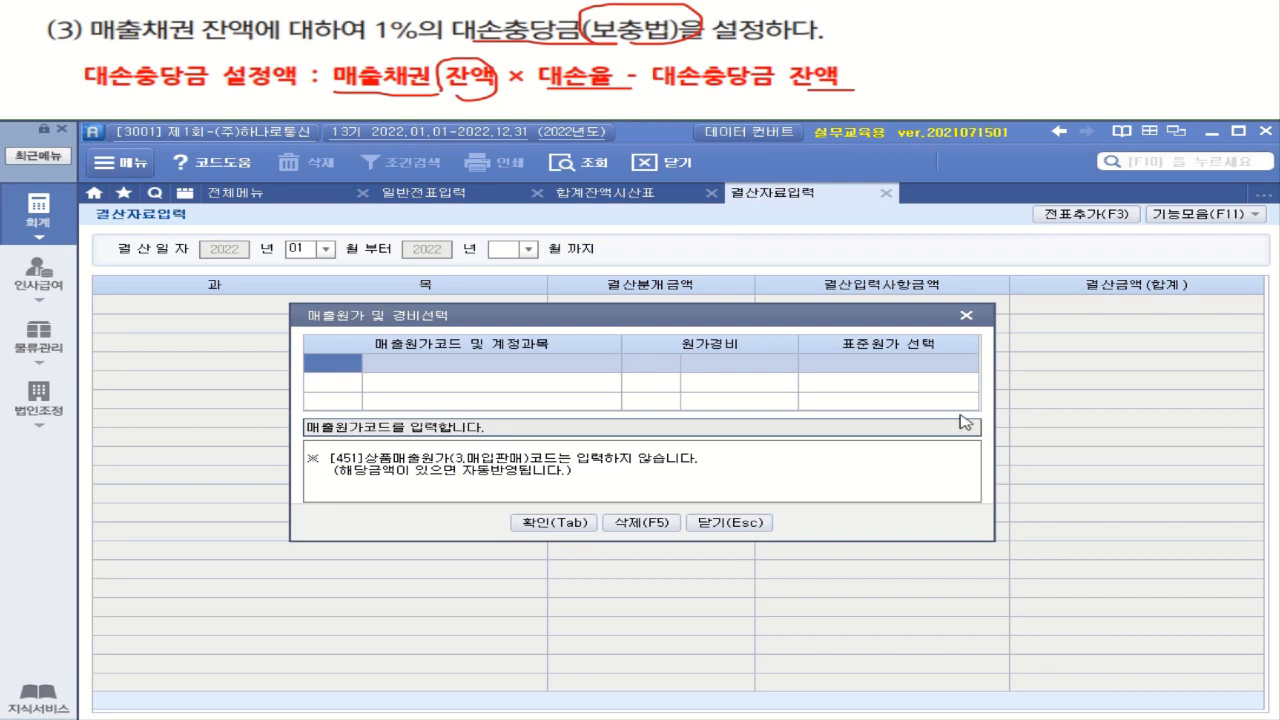
left_click(565, 525)
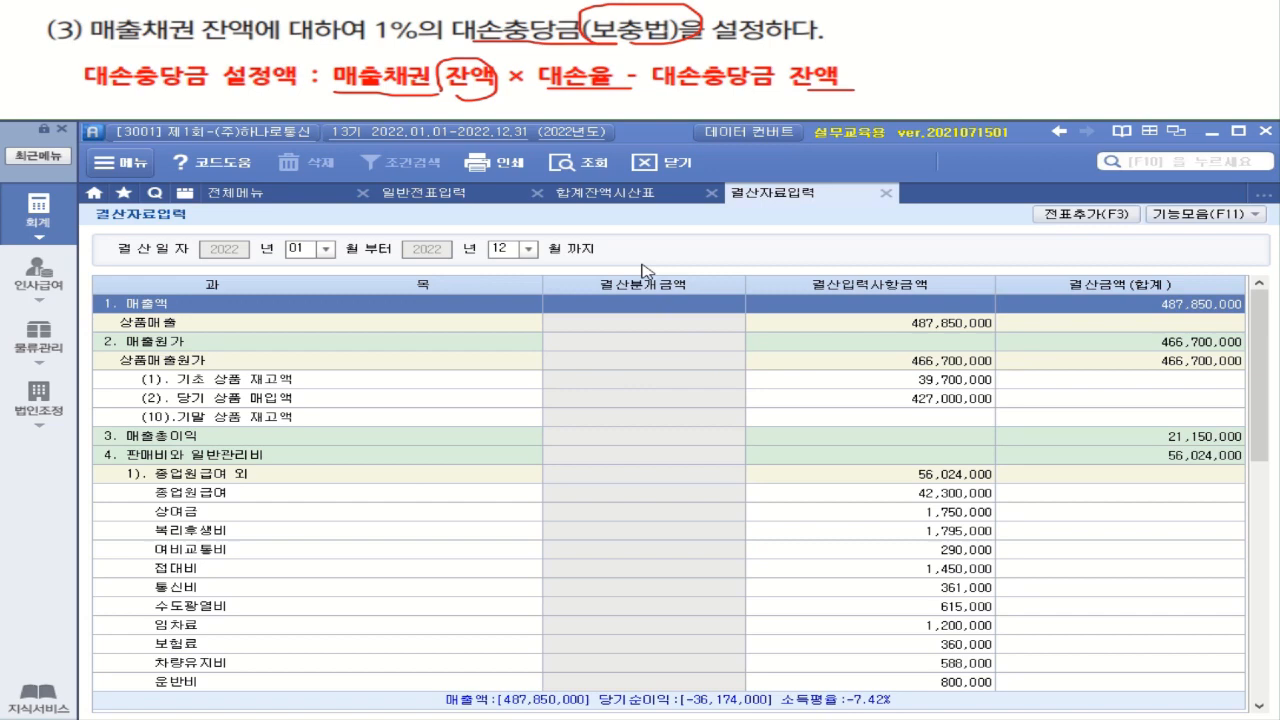
Refresh 합계잔액시산표 and check the 외상매출금 balance, viewing and closing its account ledger
left_click(615, 192)
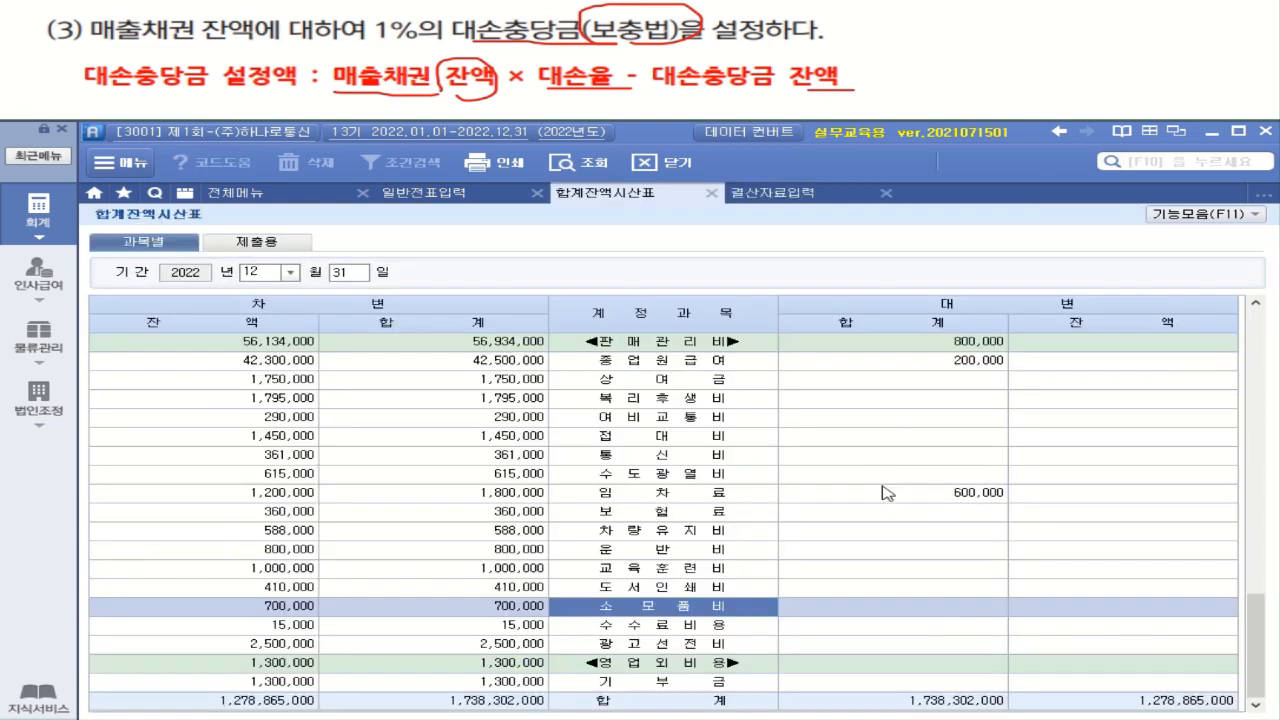
scroll(882, 492, "up", 10)
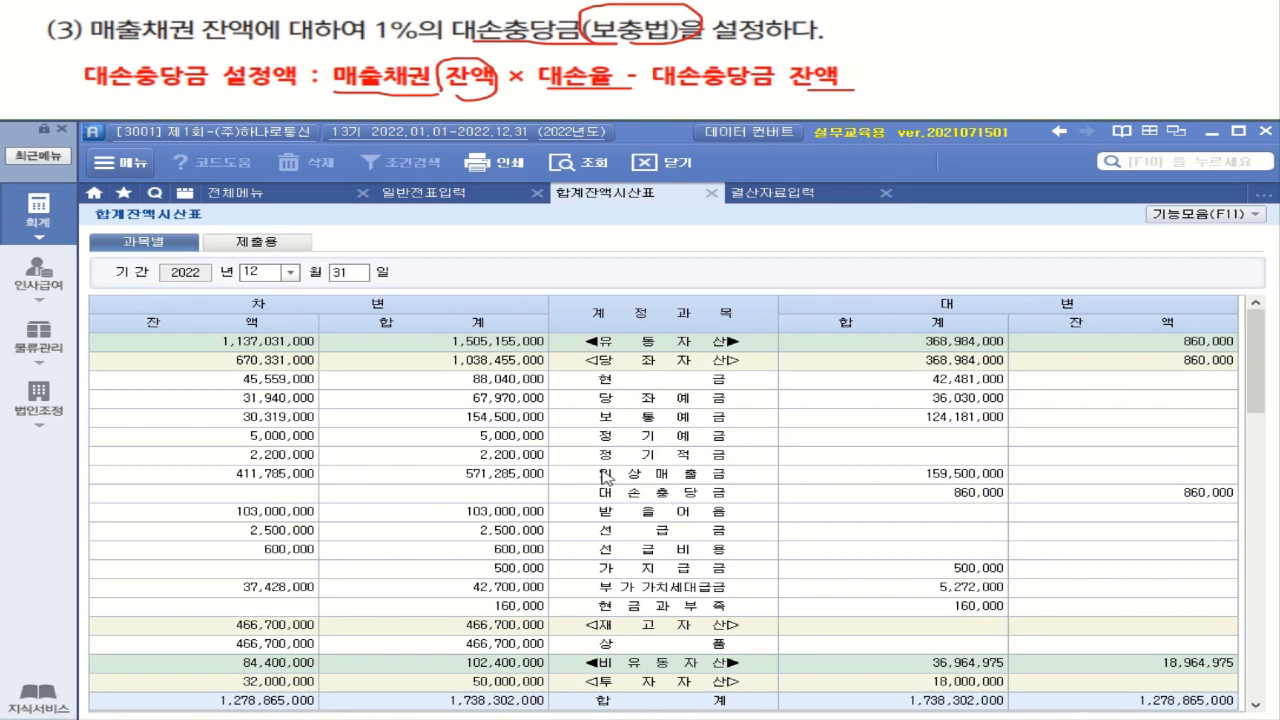
left_click(270, 476)
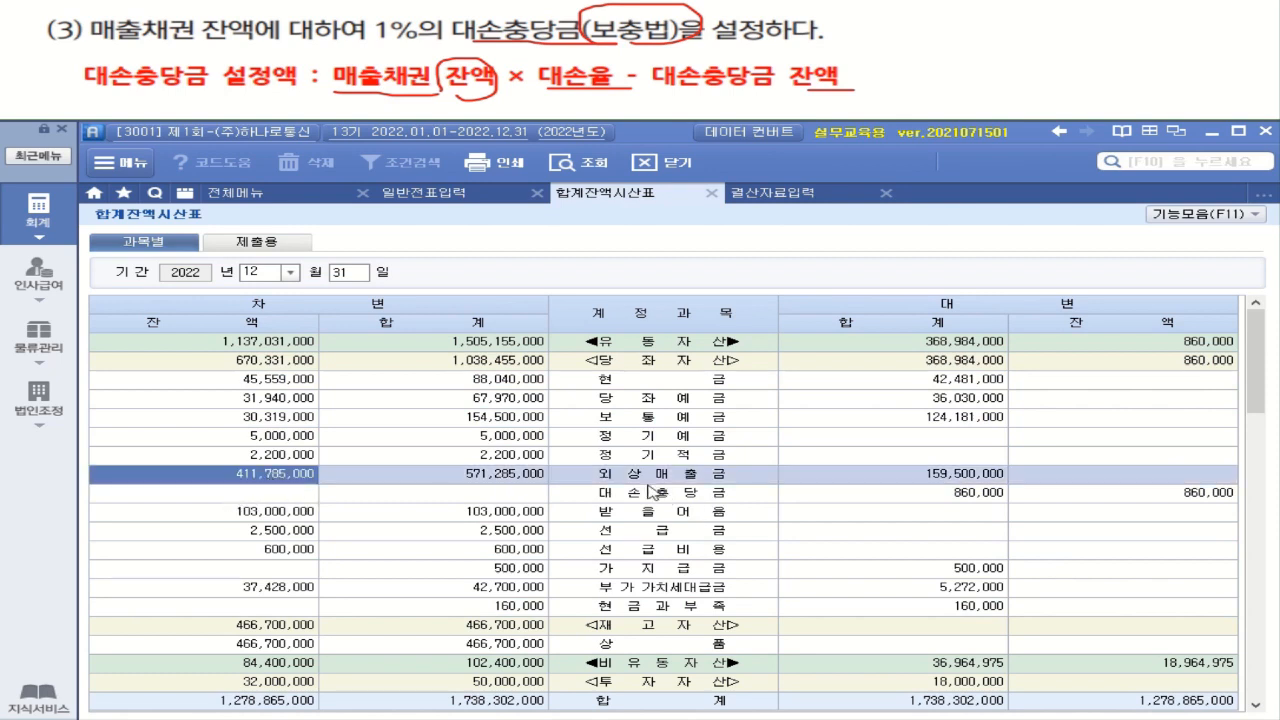
left_click(566, 166)
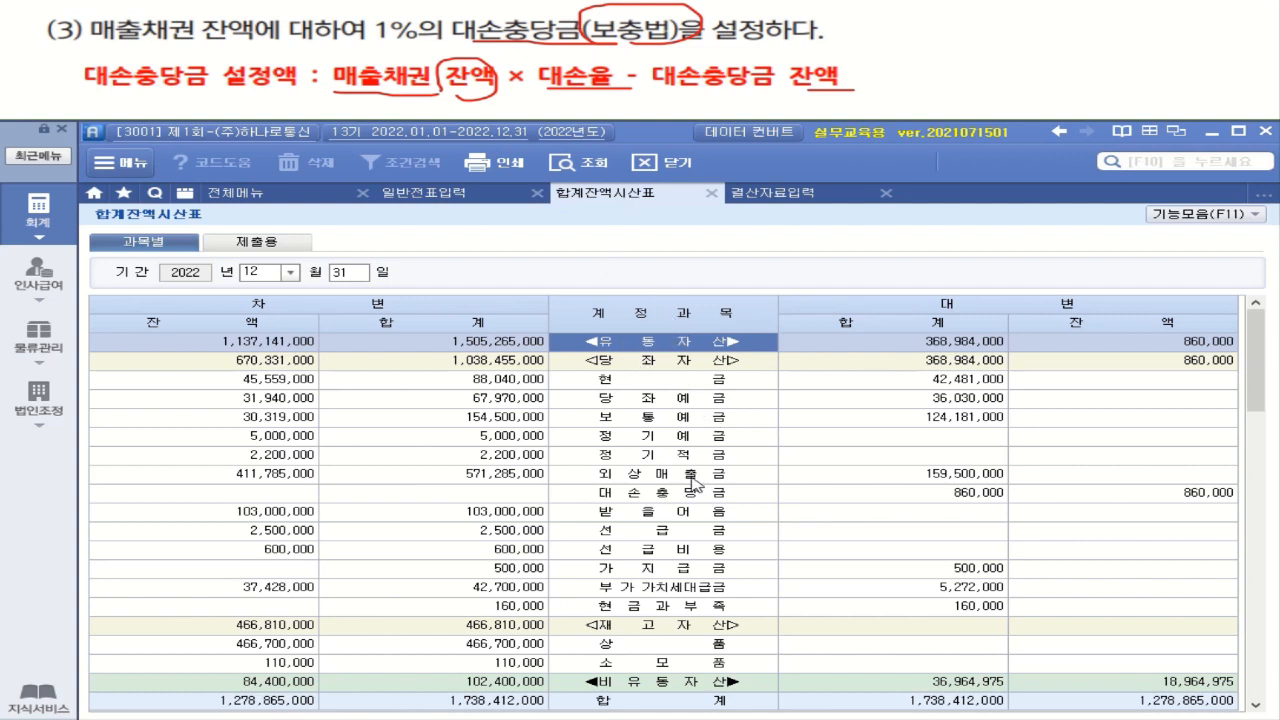
double_click(295, 476)
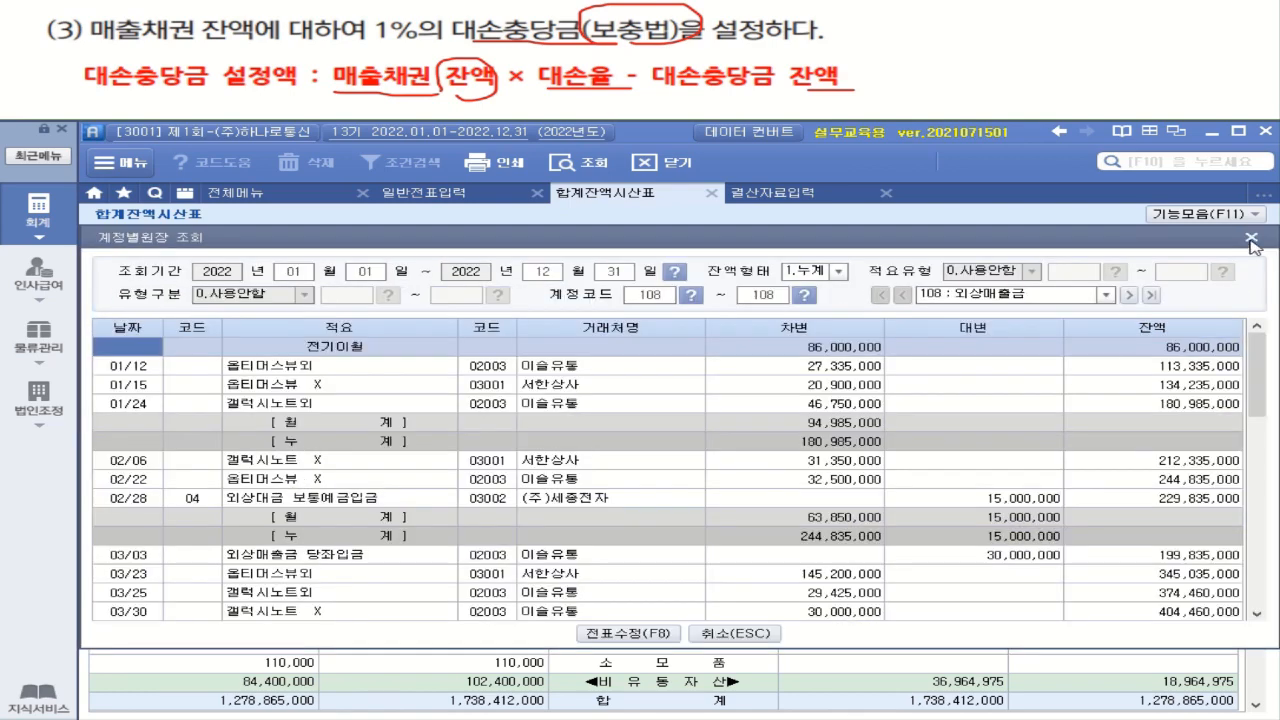
left_click(1252, 240)
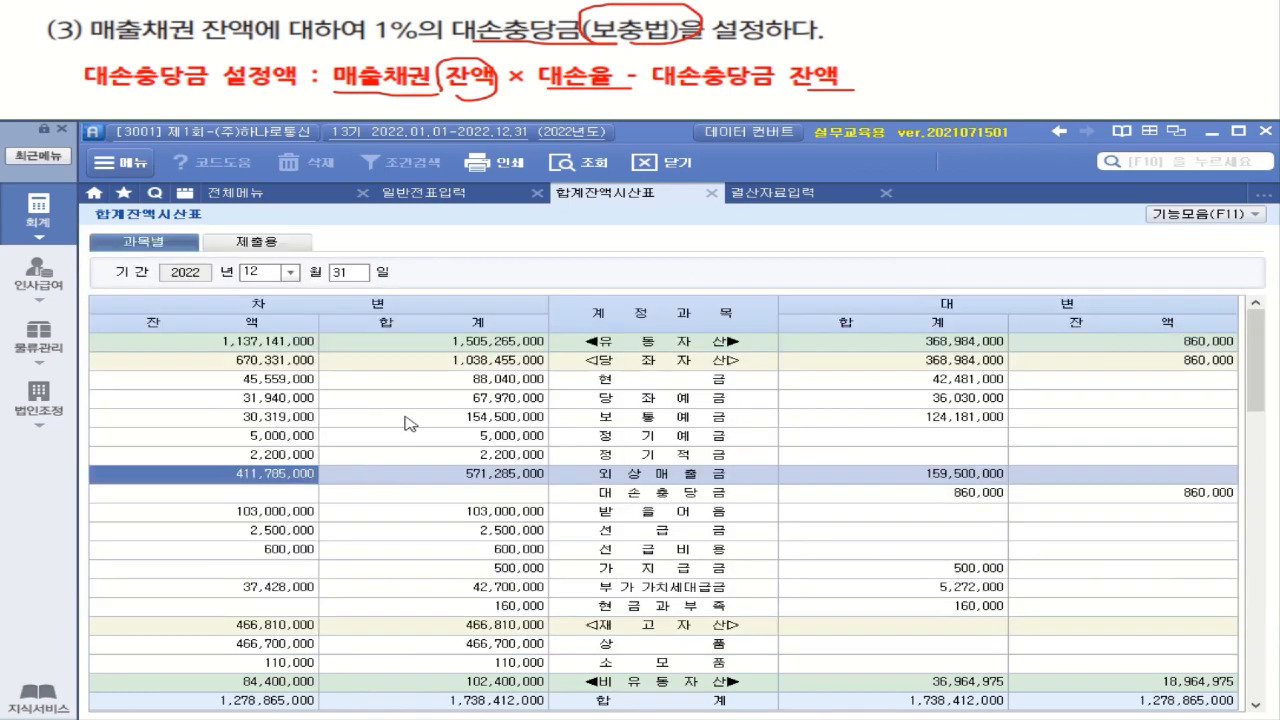
Load the 외상매출금 debit balance into the built-in calculator and multiply it by 0.01
right_click(275, 478)
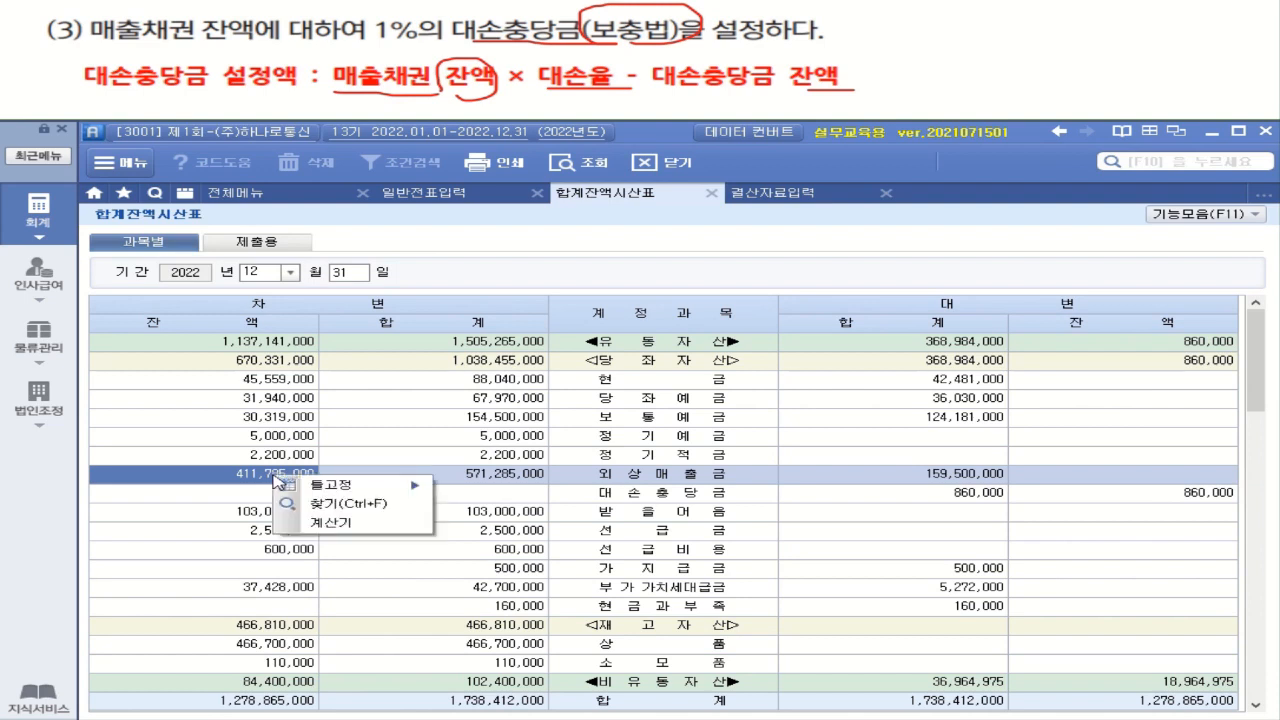
left_click(339, 526)
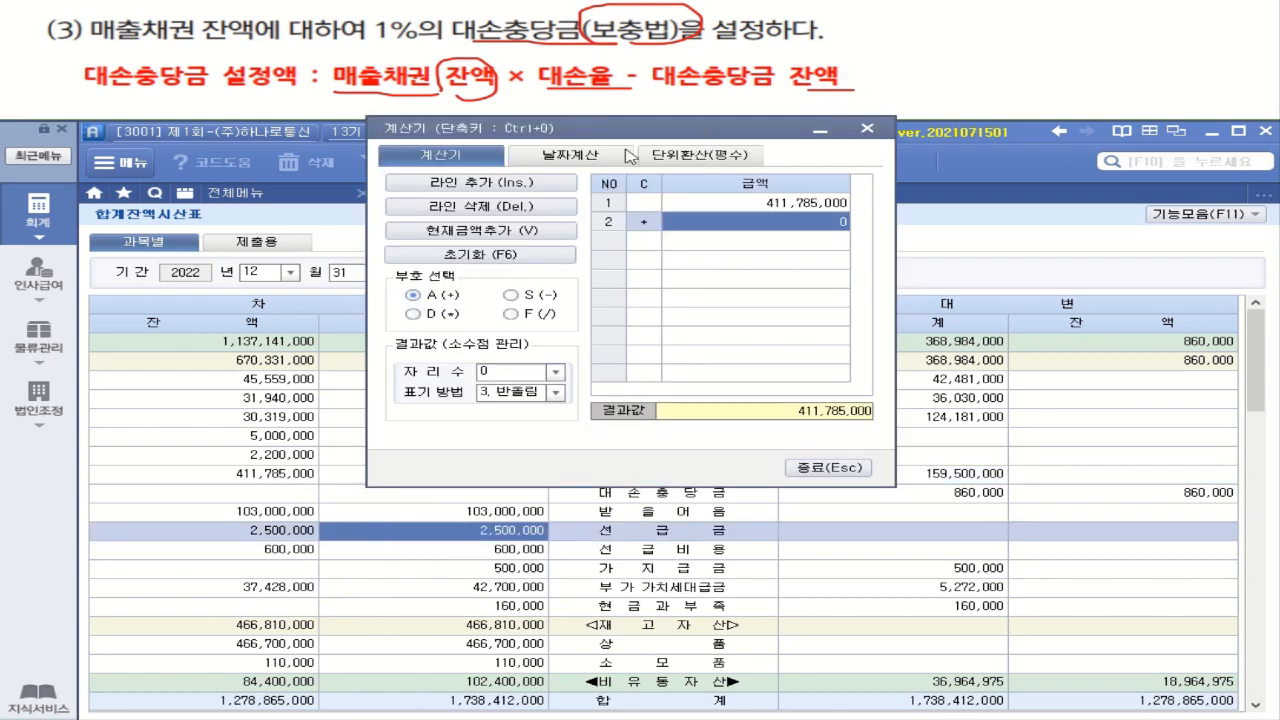
left_click(628, 155)
left_click(500, 153)
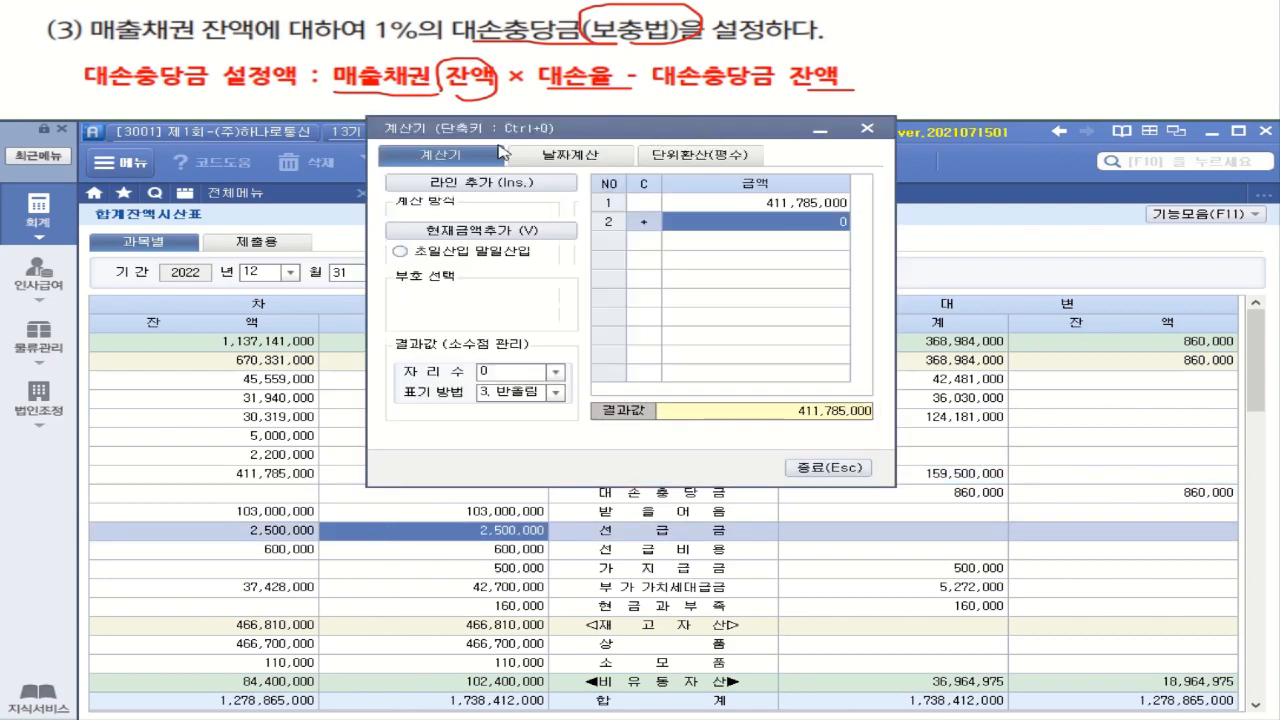
left_click_drag(642, 128, 348, 176)
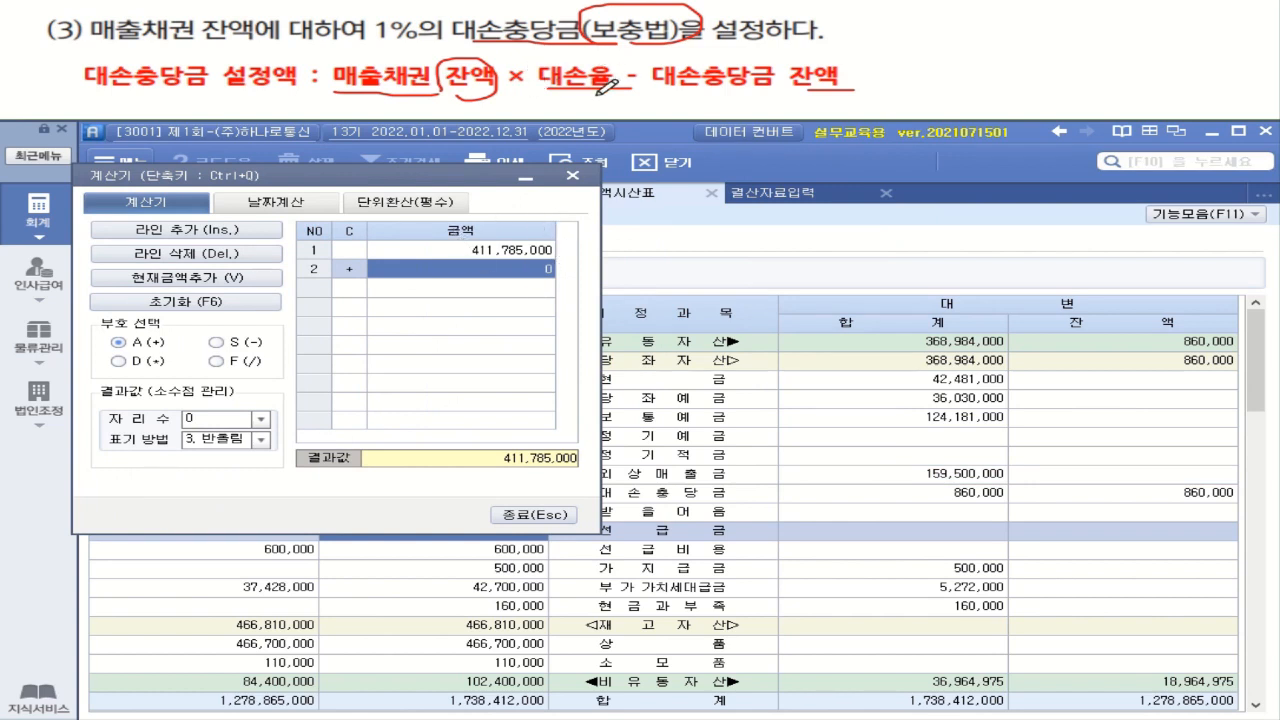
left_click(125, 360)
type("0.")
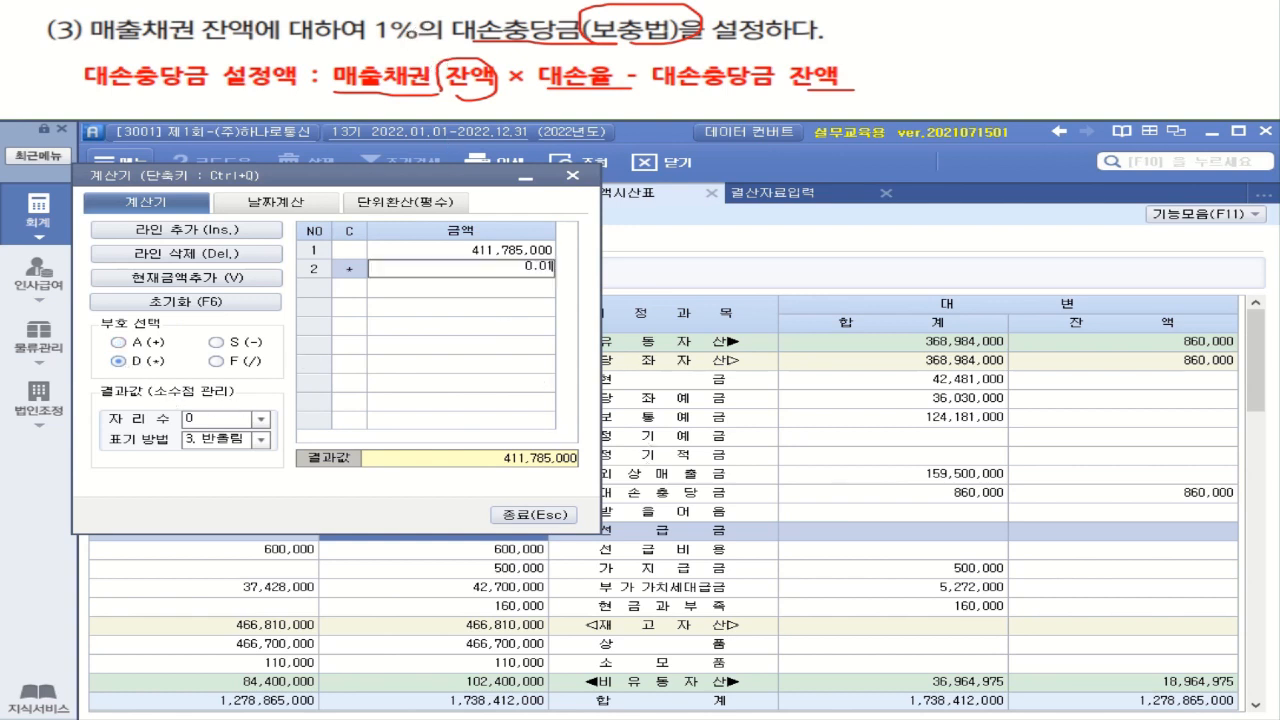
type("01")
key("Return")
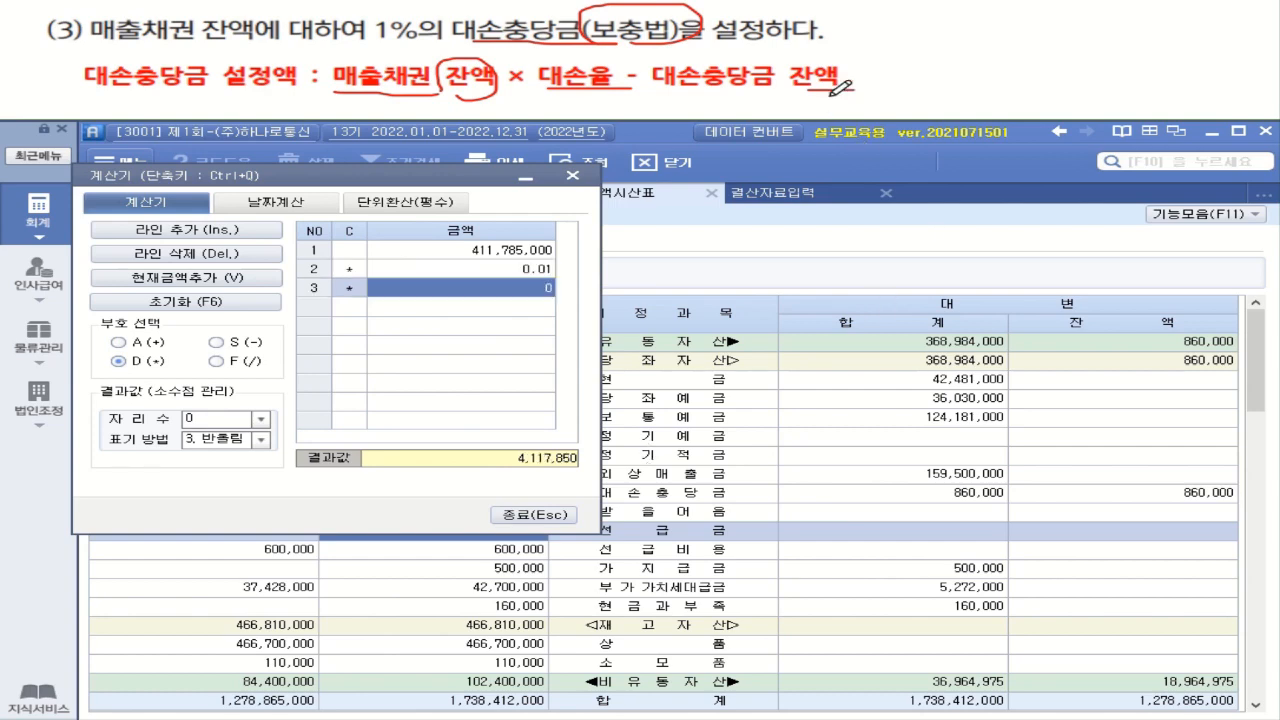
Subtract the existing 대손충당금 balance of 860,000 from the calculated allowance
left_click_drag(439, 184, 237, 253)
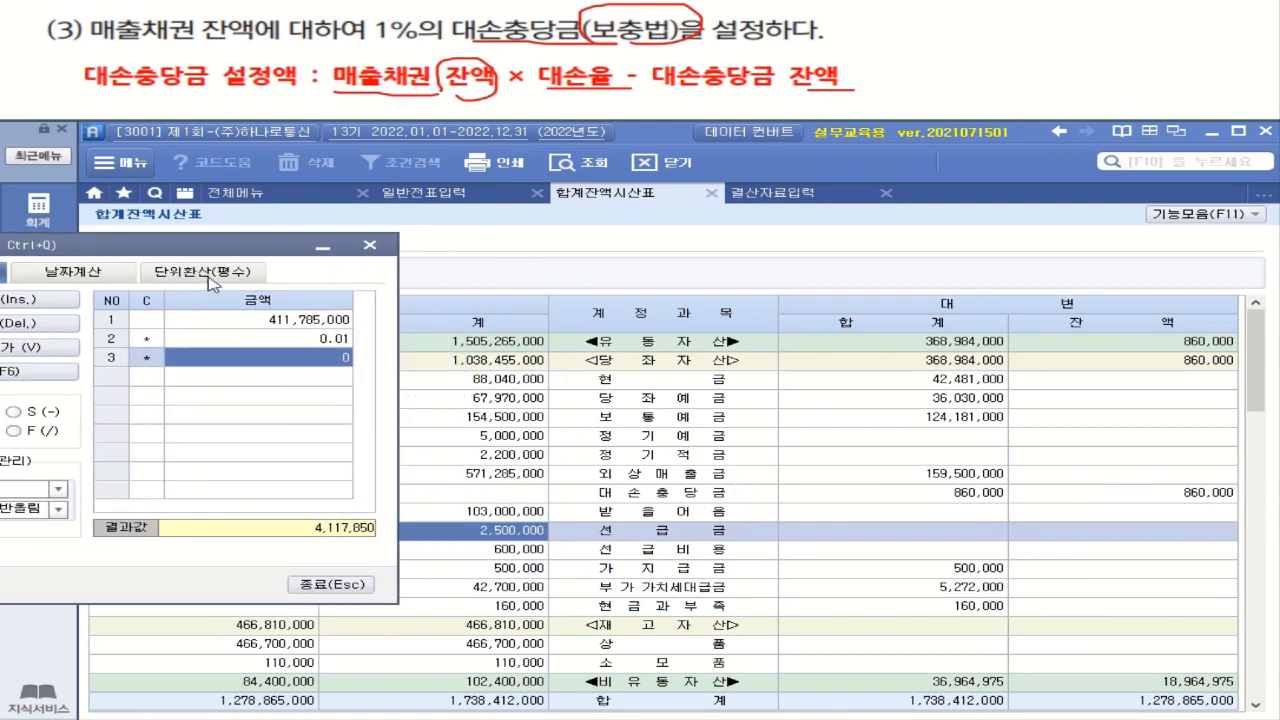
left_click_drag(216, 248, 454, 244)
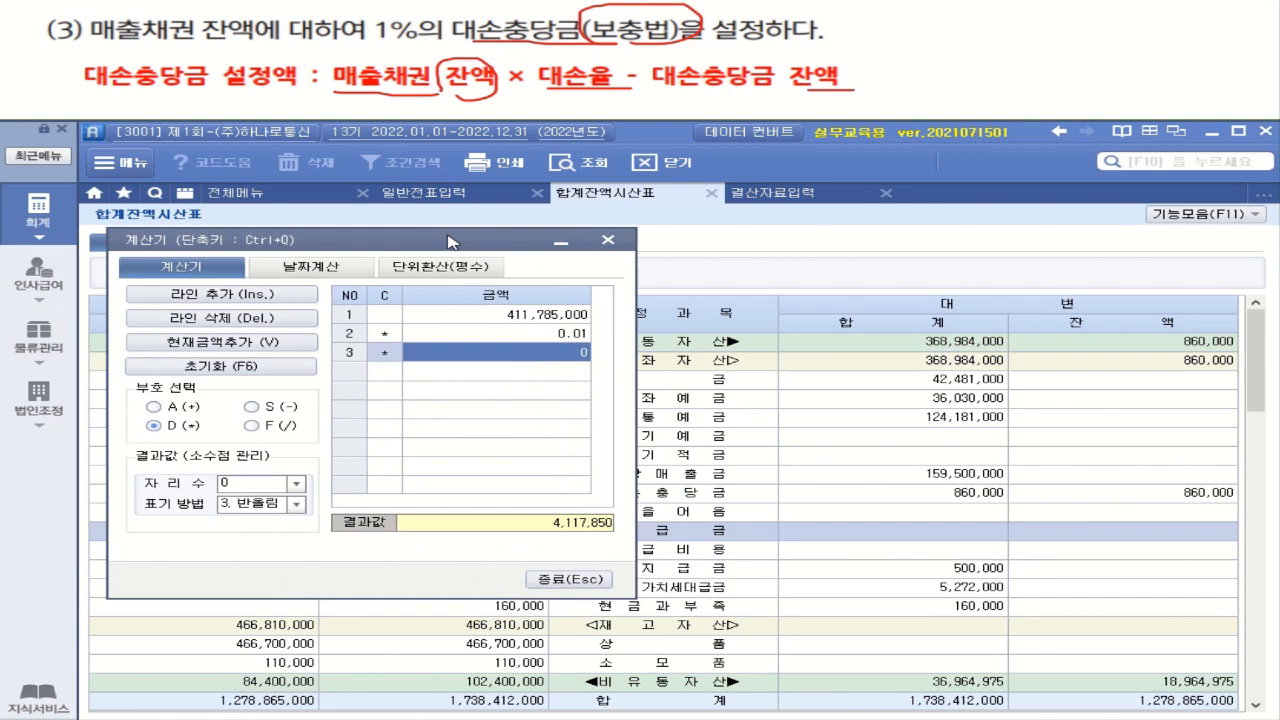
left_click(285, 413)
type("560")
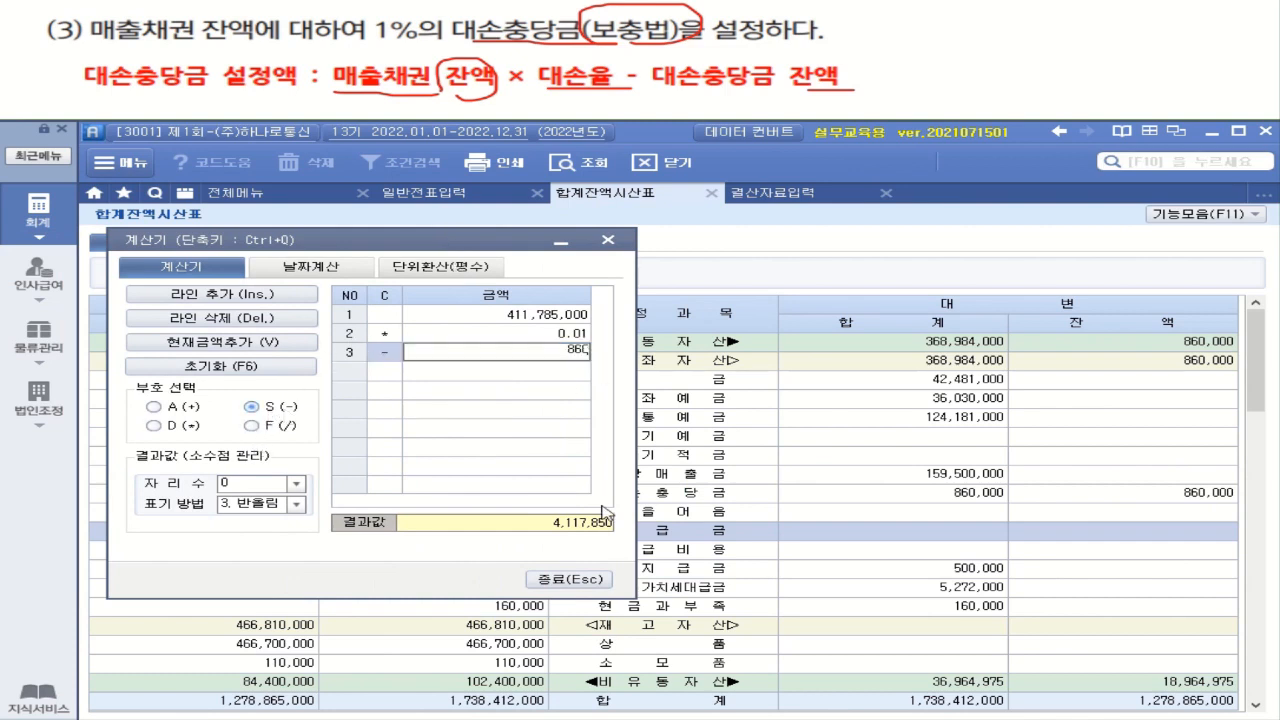
type("000")
key("Return")
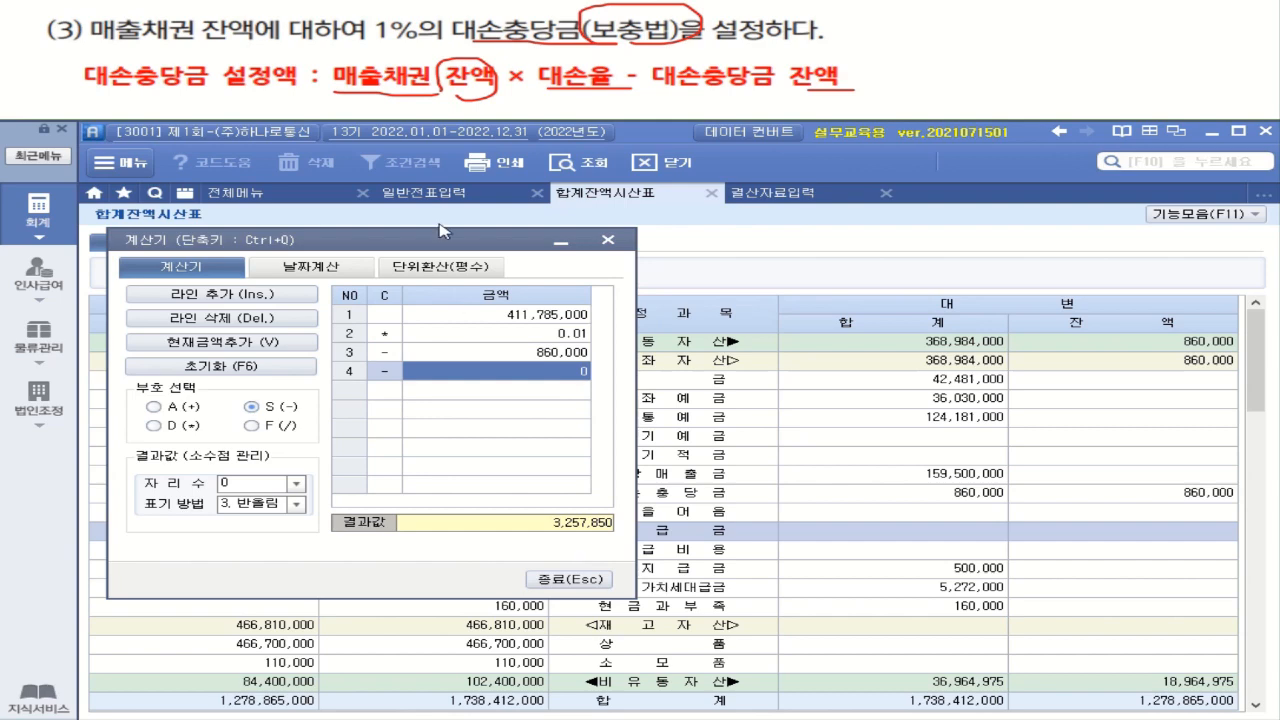
In 결산자료입력, enter 3,257,850 as the 외상매출금 amount under 대손상각, and close the calculator
left_click_drag(449, 240, 435, 44)
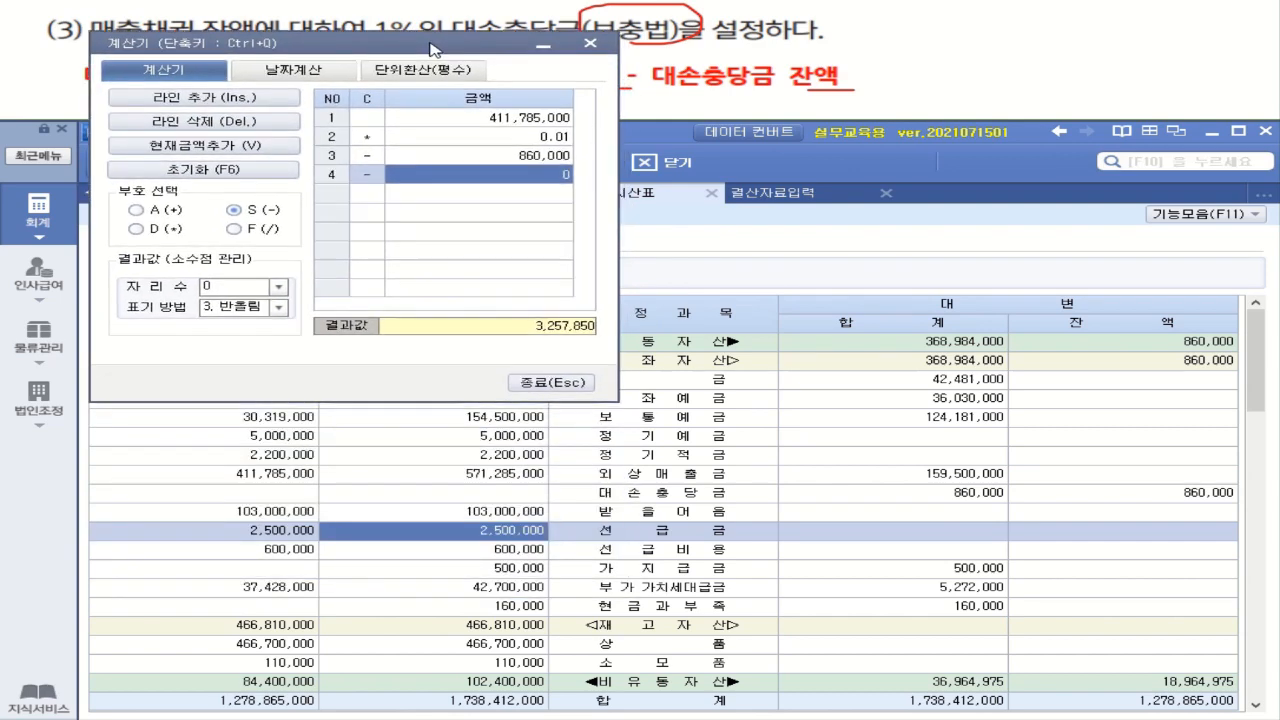
left_click(806, 196)
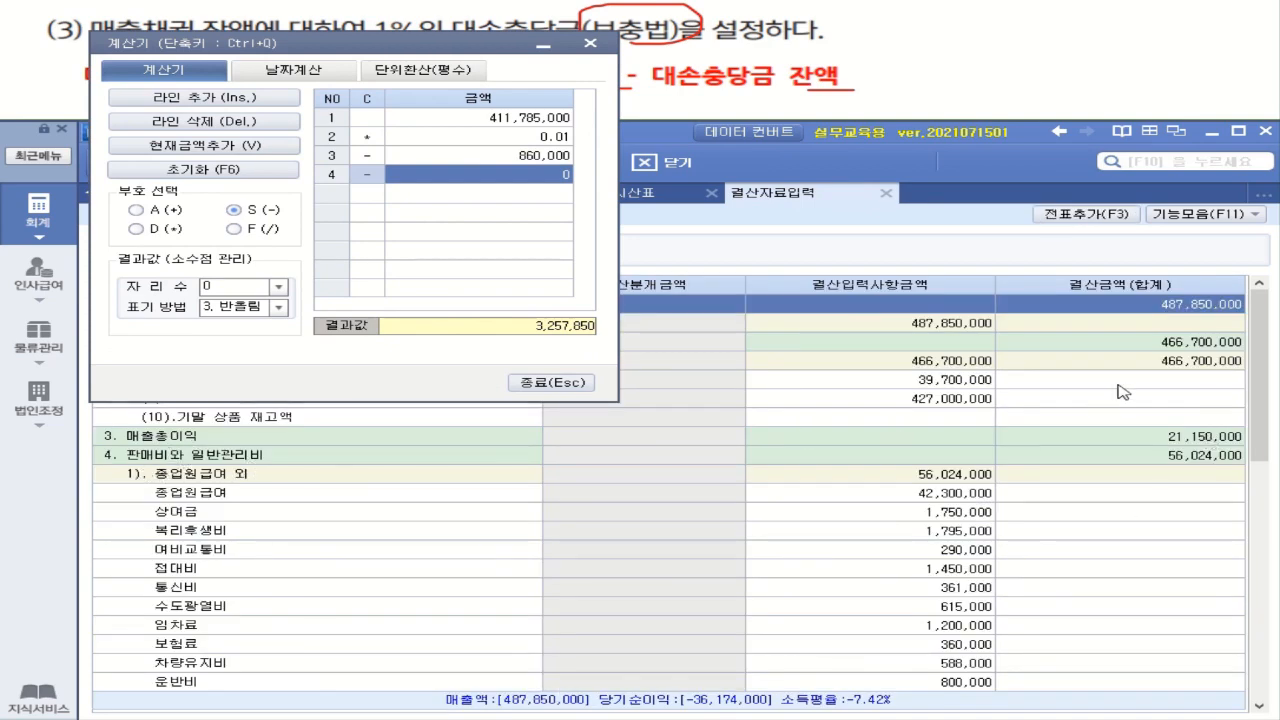
left_click_drag(1268, 422, 1261, 591)
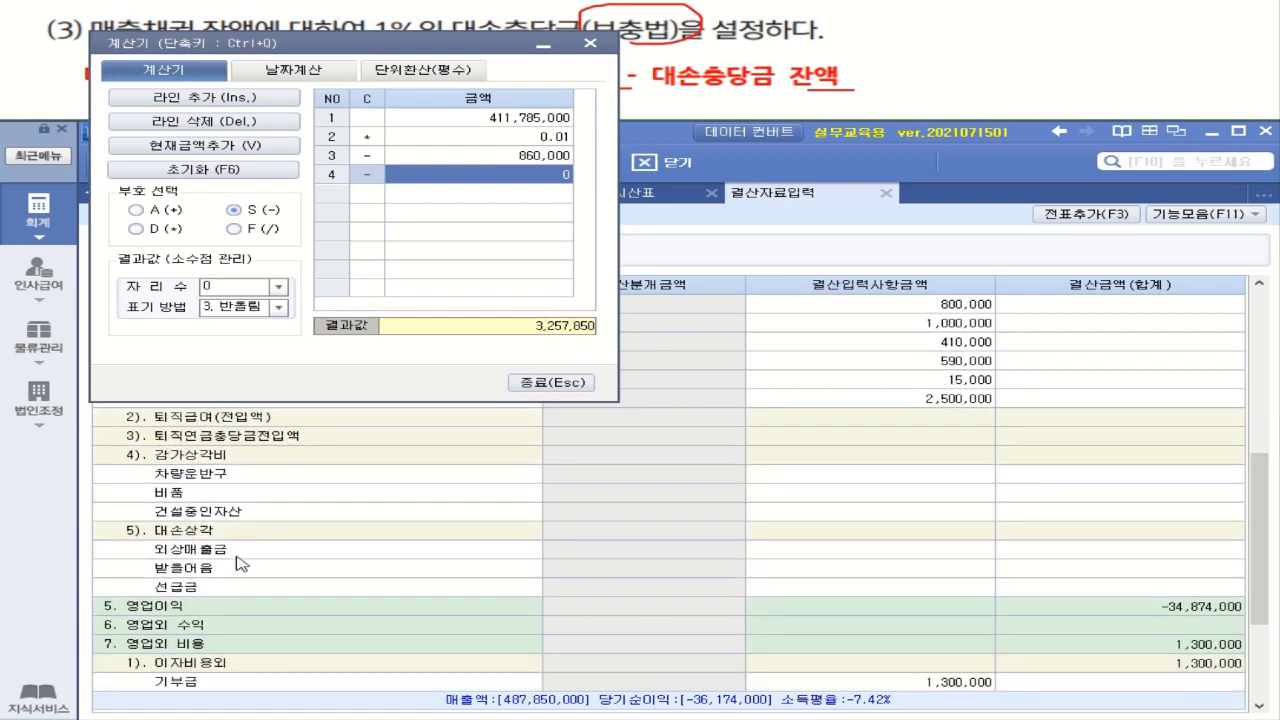
left_click(872, 551)
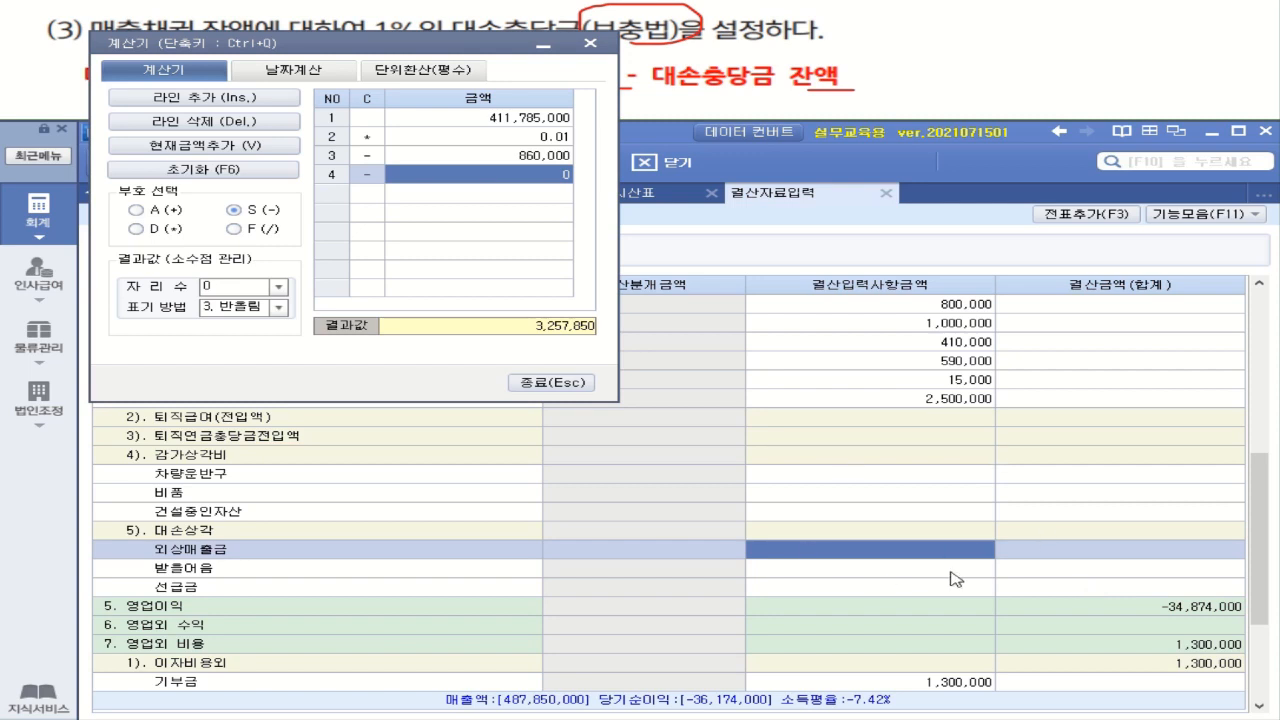
type("3,2")
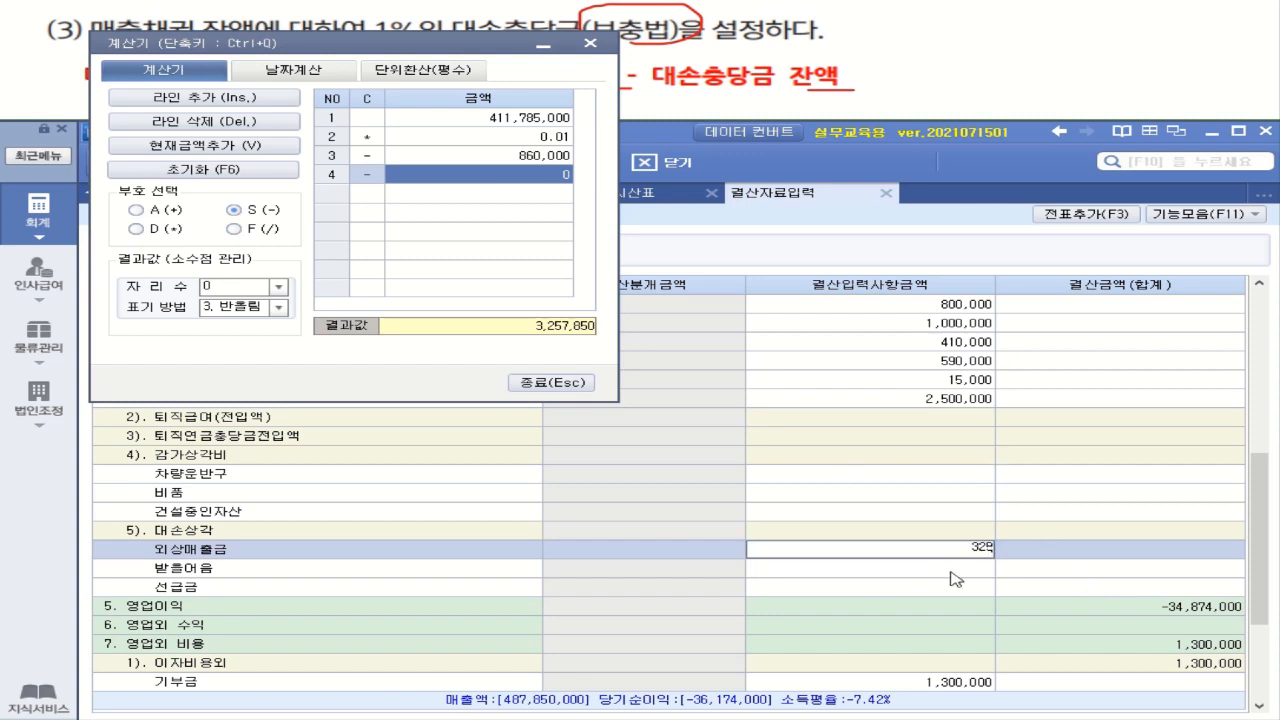
type("57,850")
key("Return")
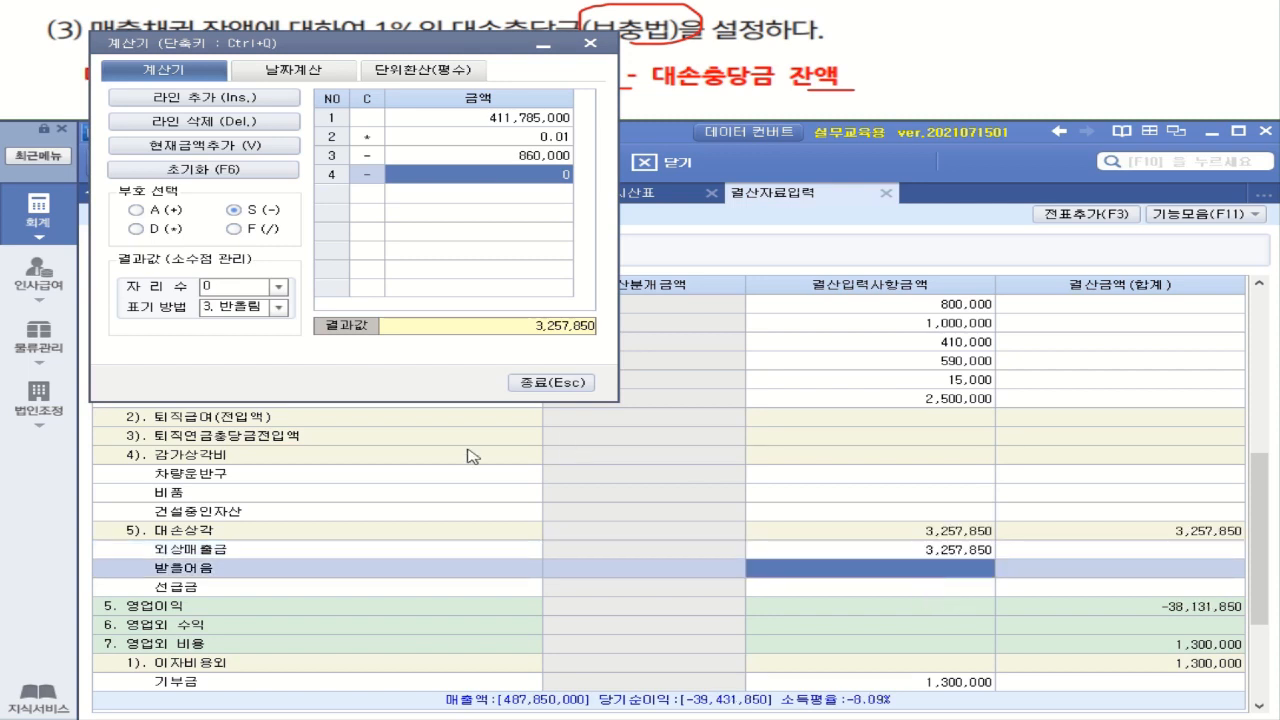
left_click(566, 386)
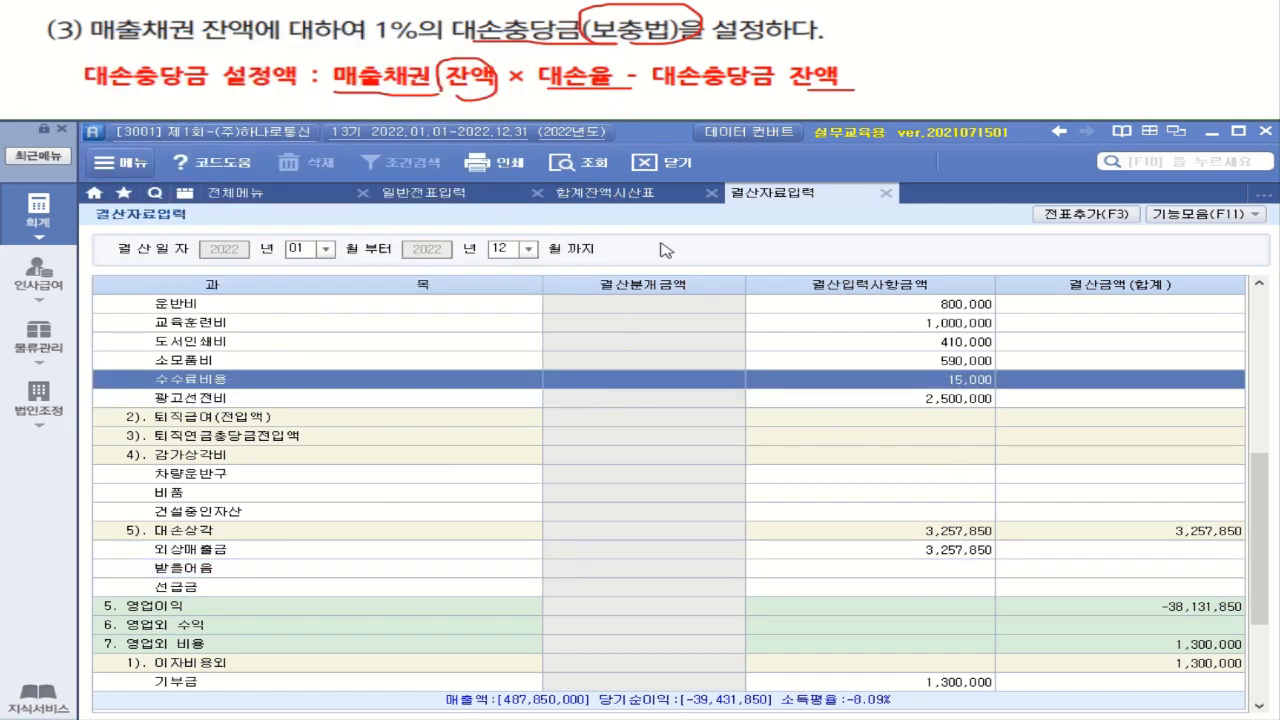
Check the 받을어음 debit balance in 합계잔액시산표
left_click(643, 195)
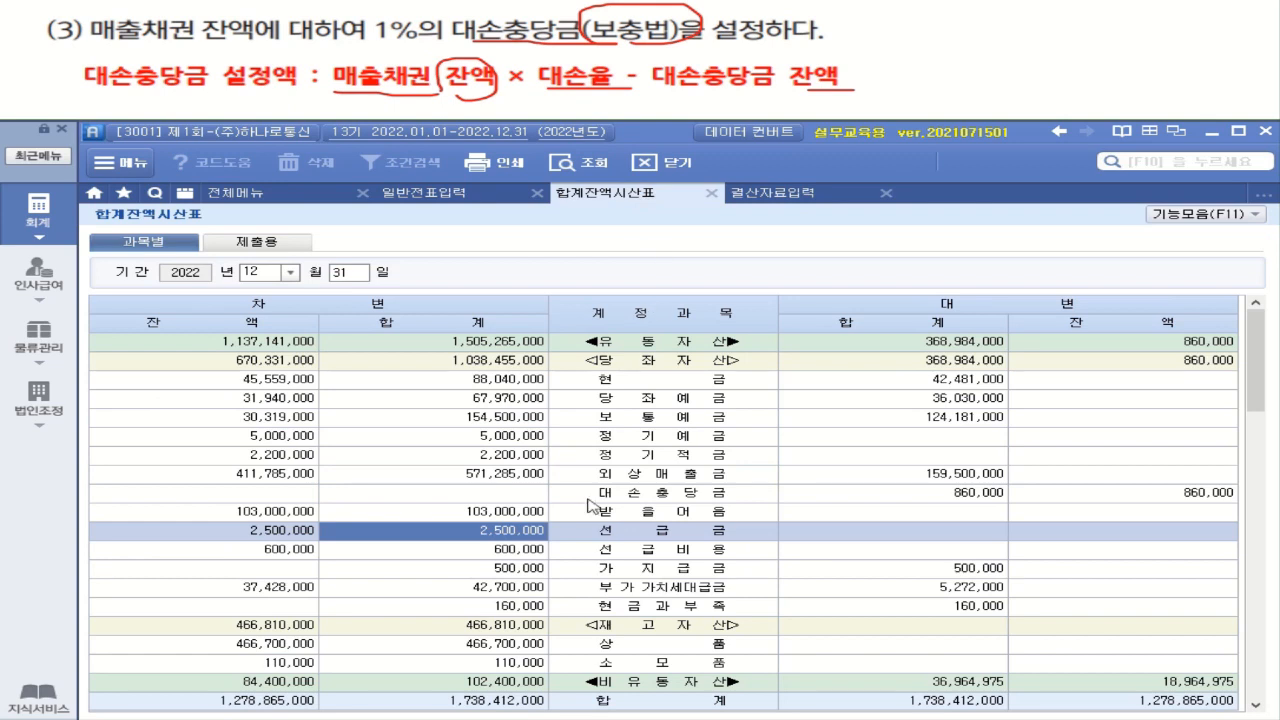
left_click(274, 515)
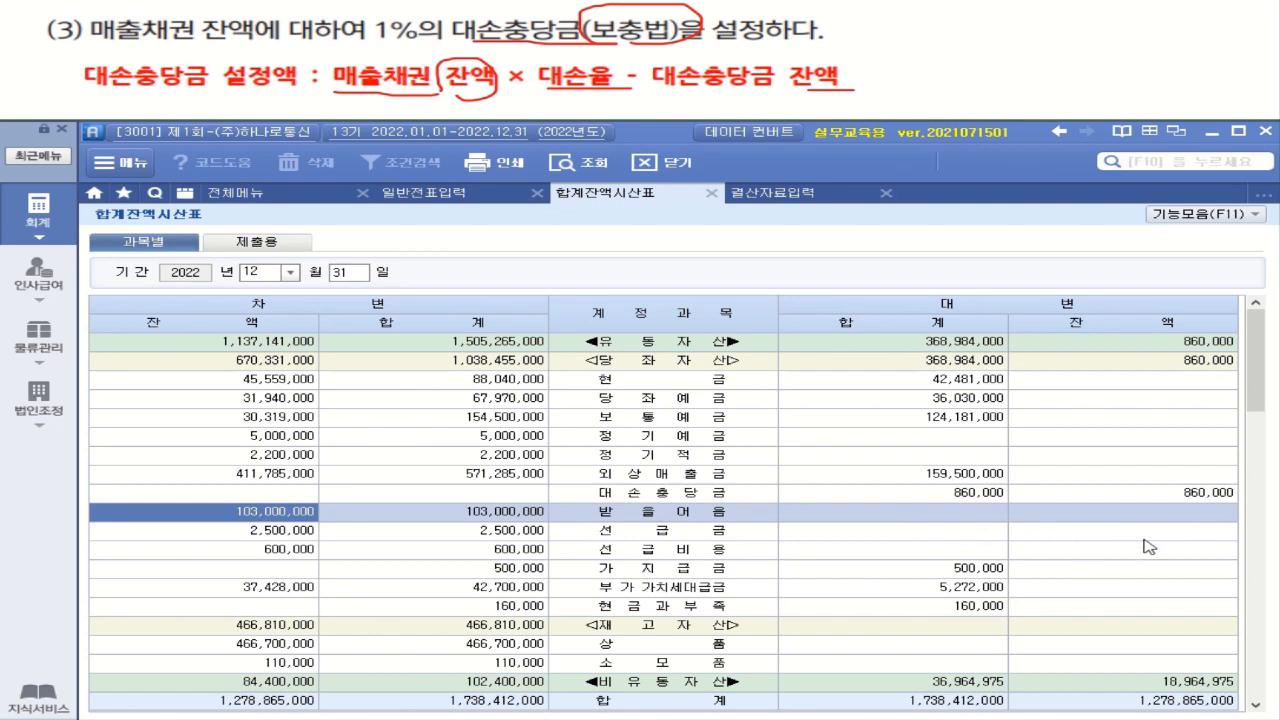
right_click(290, 513)
left_click(257, 519)
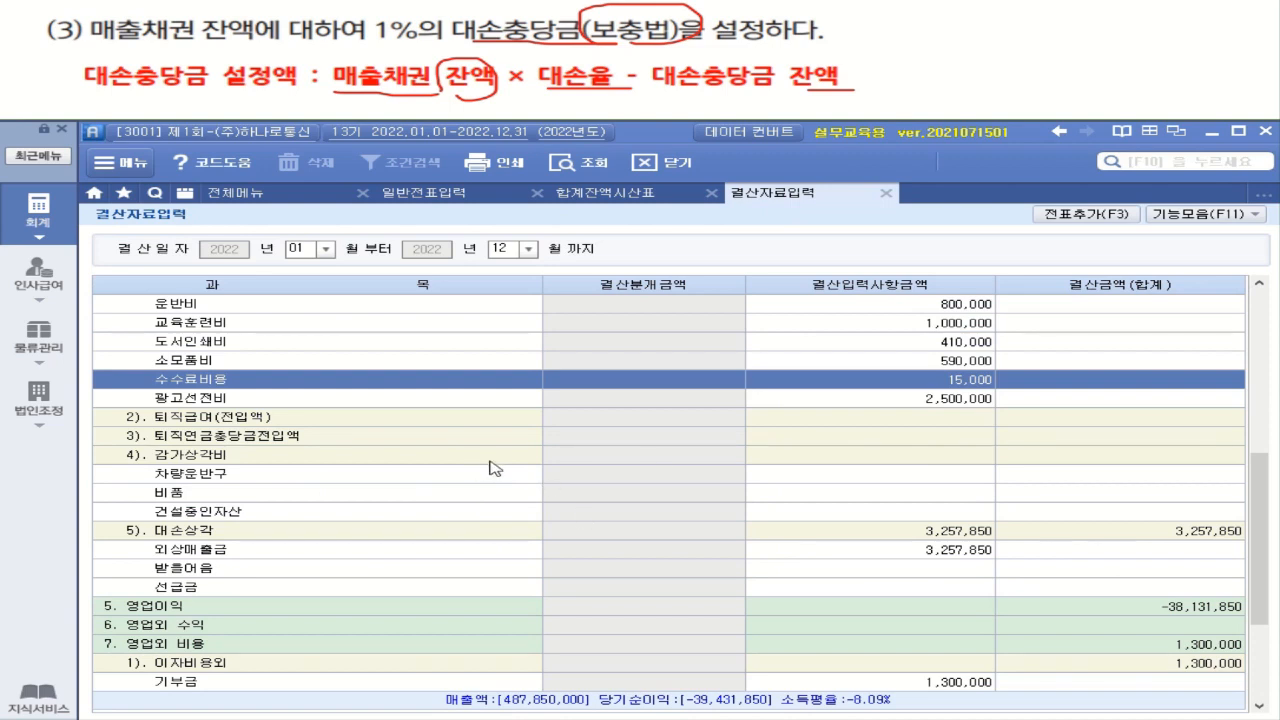
In 결산자료입력, enter 1,030,000 as the 받을어음 amount under 대손상각
left_click(951, 569)
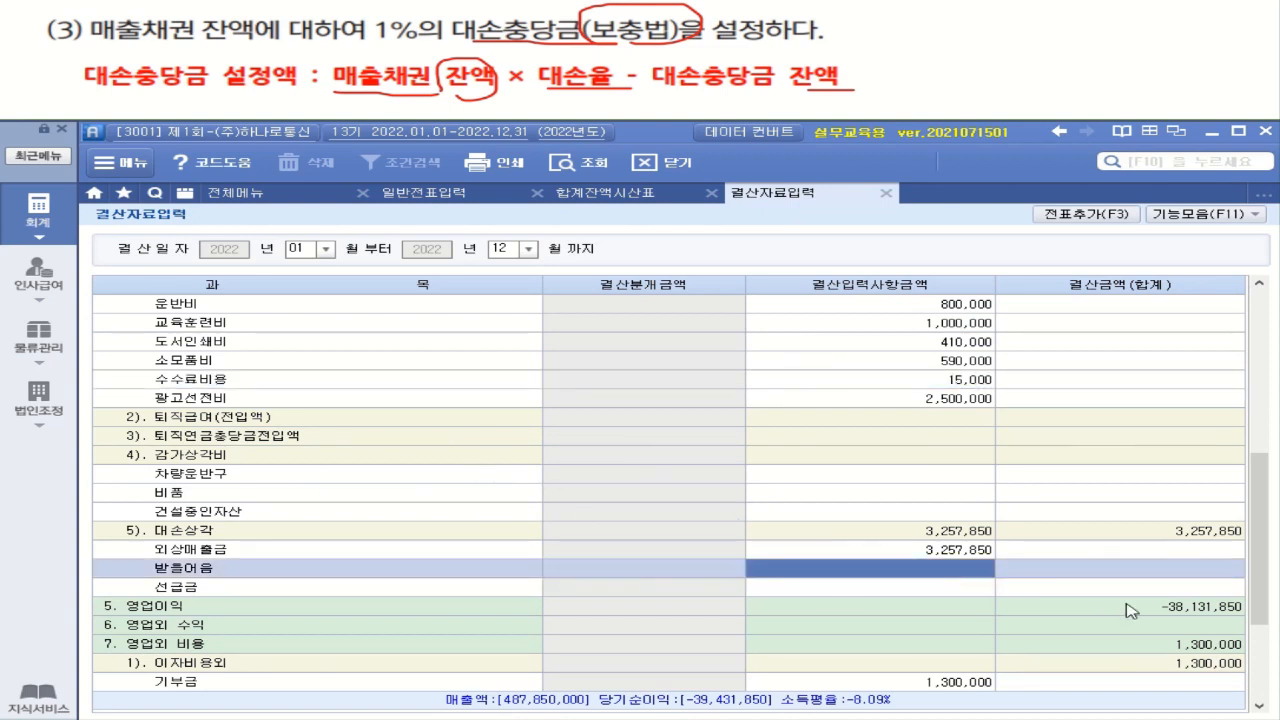
type("103000000")
key("Return")
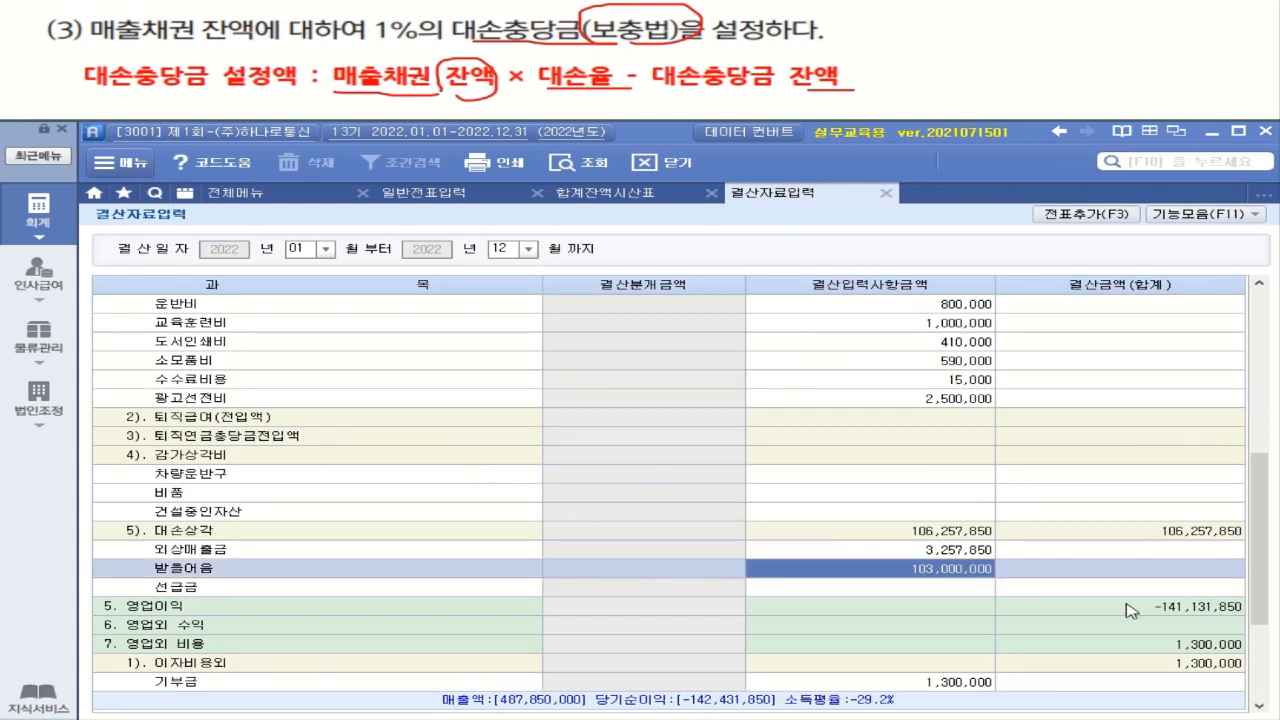
left_click(972, 573)
left_click_drag(980, 570, 1002, 573)
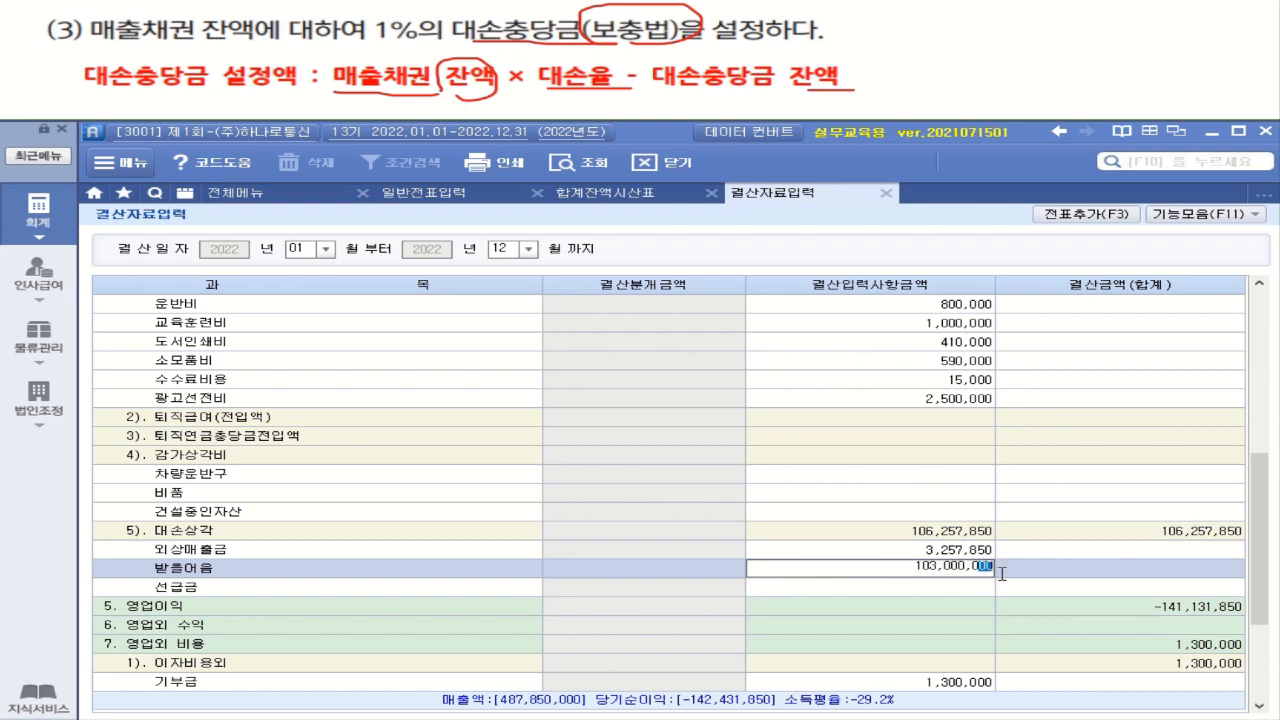
key("BackSpace")
key("Return")
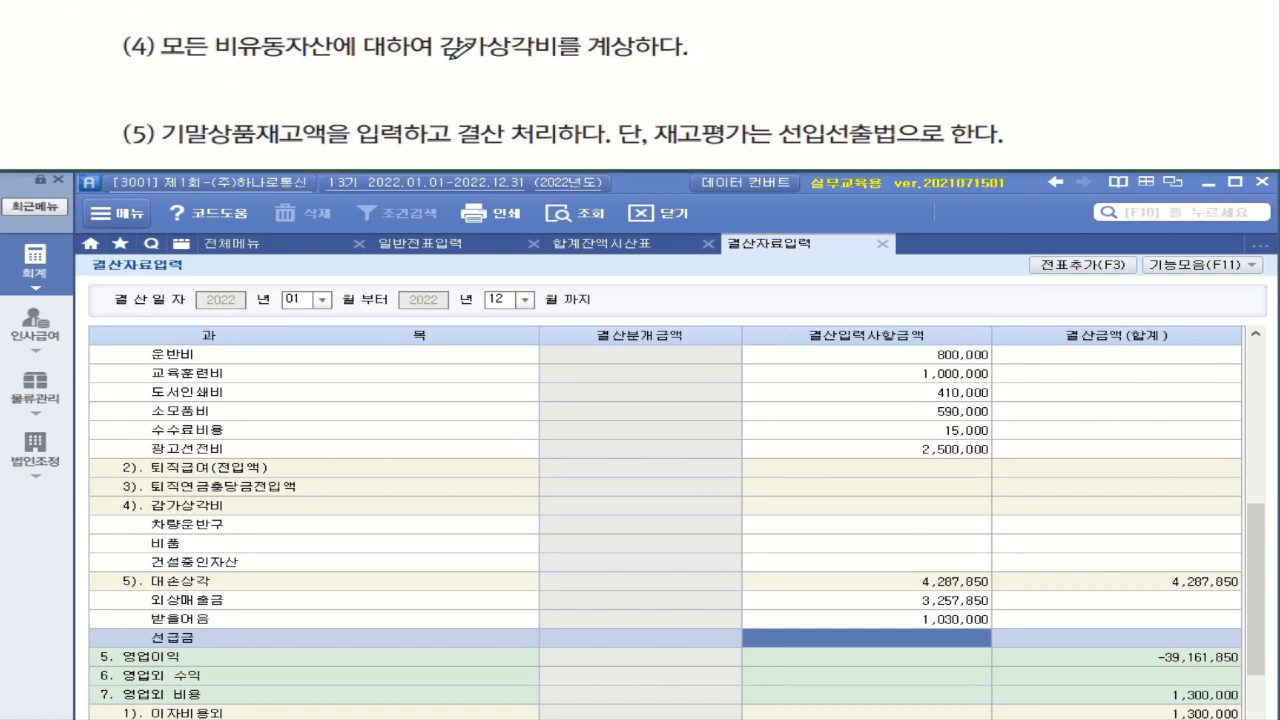
Open 원가경비별감가상각명세서, query 유형자산총괄 for all expense and asset categories, and check the 당기상각비 of 차량운반구
mouse_move(452, 57)
left_mouse_down()
mouse_move(600, 68)
mouse_move(641, 26)
mouse_move(426, 36)
mouse_move(572, 62)
left_mouse_up()
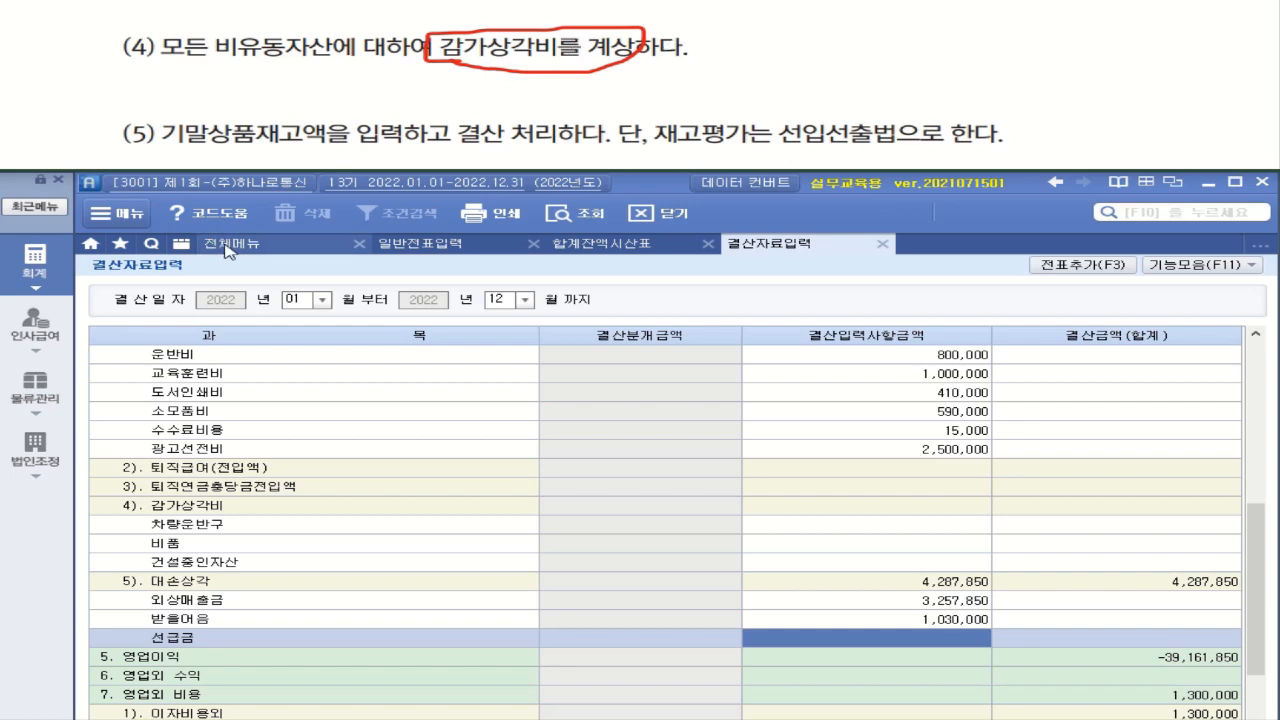
left_click(330, 250)
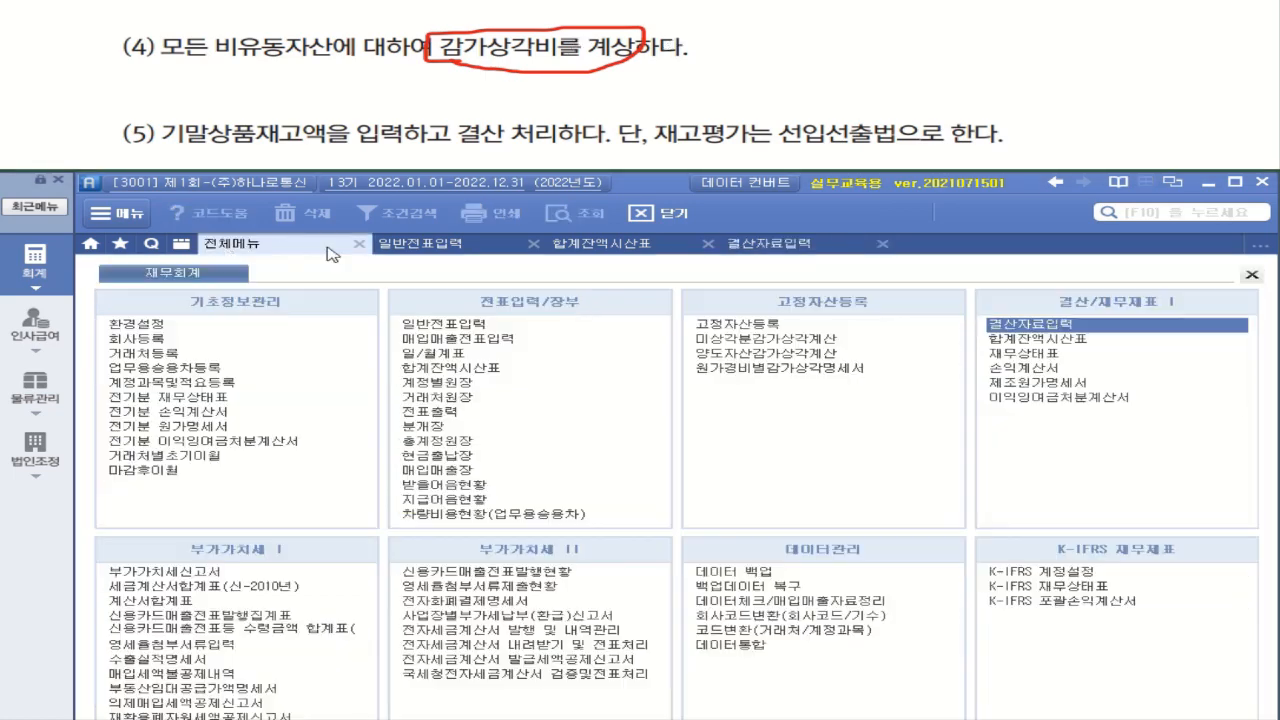
left_click(824, 370)
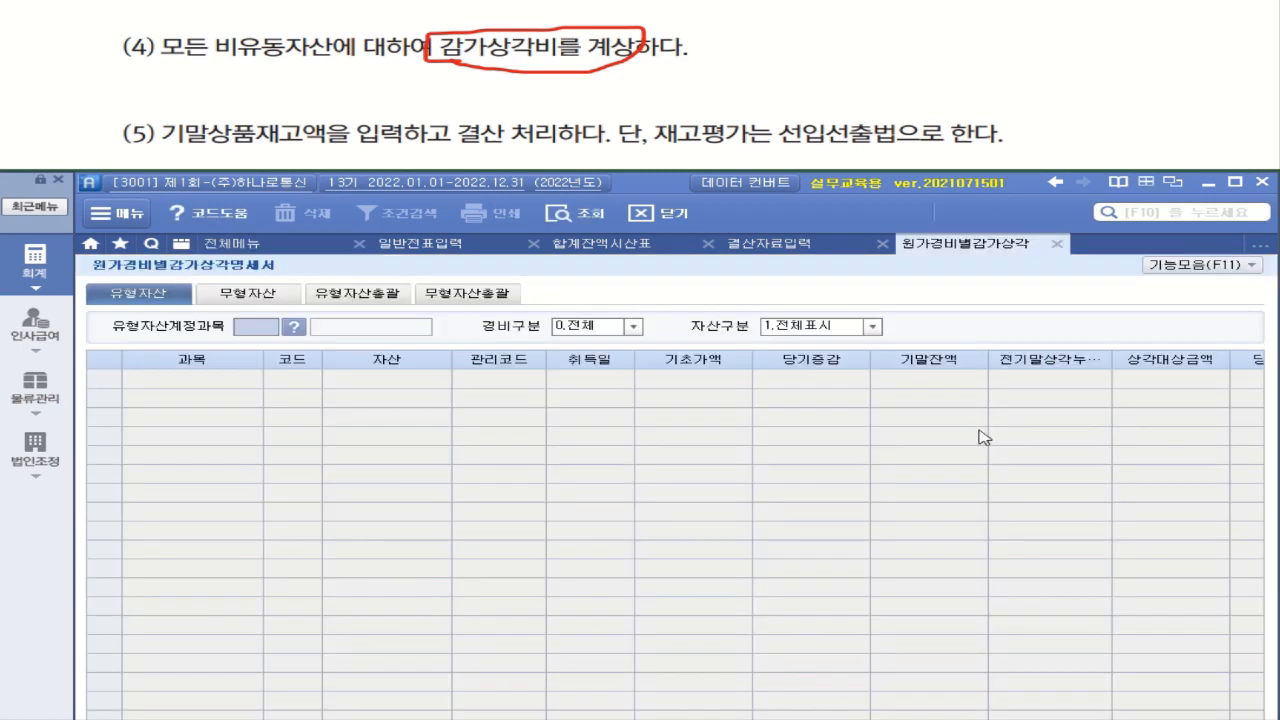
left_click(360, 296)
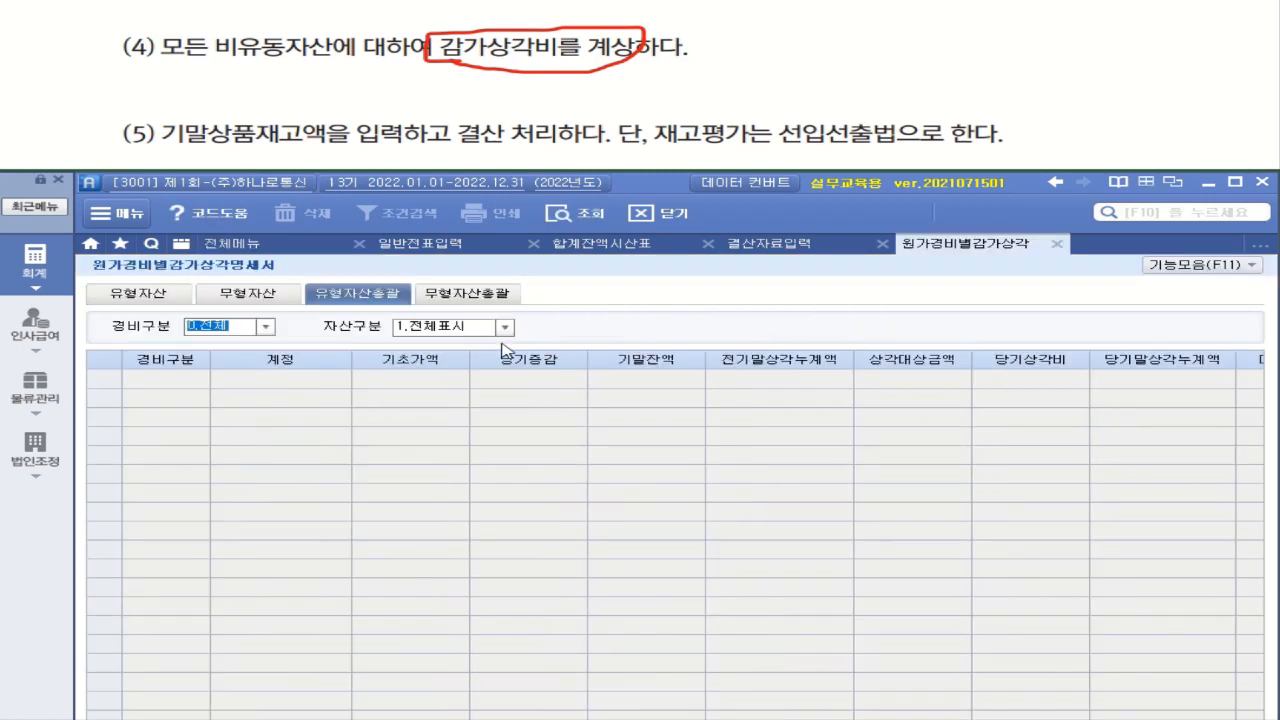
left_click(580, 213)
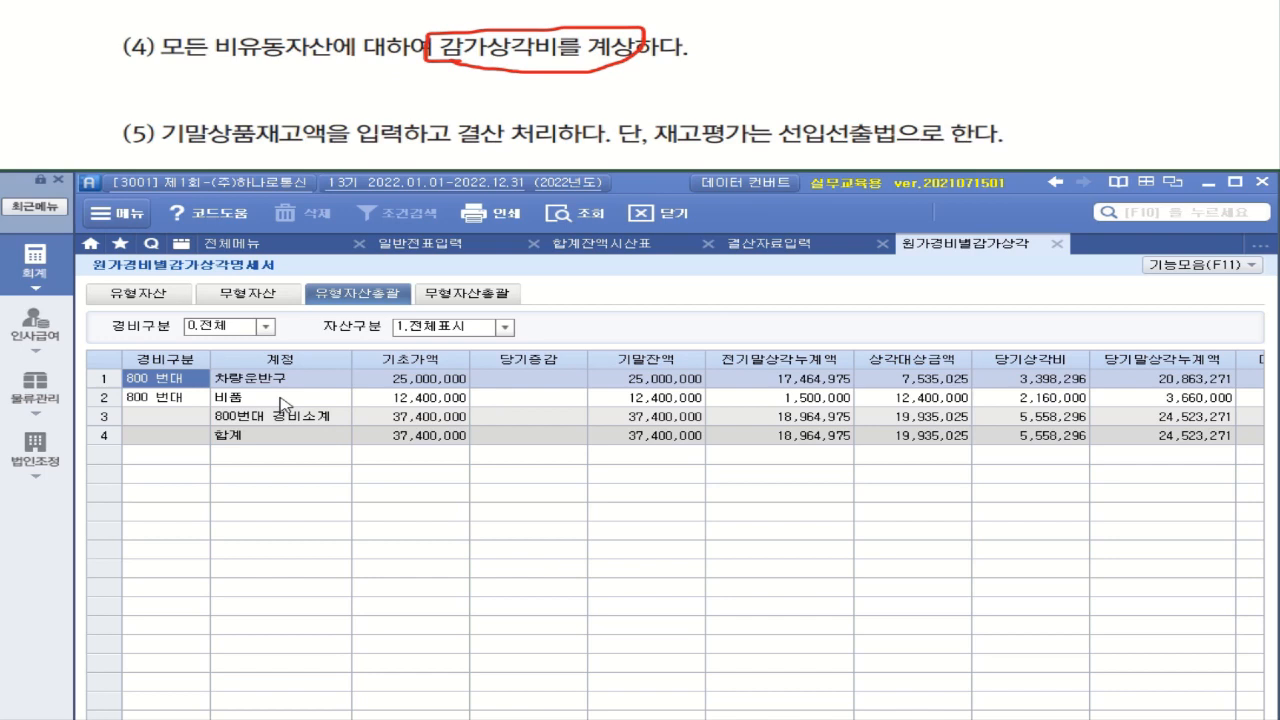
left_click(1082, 387)
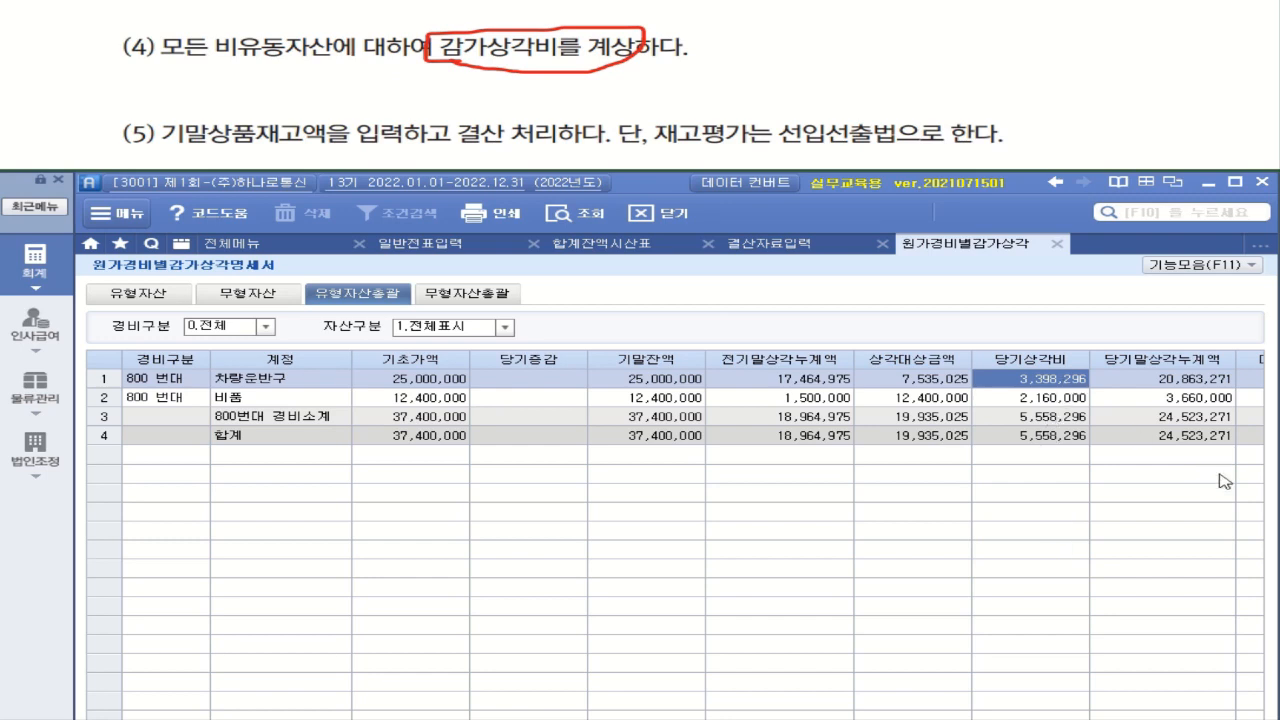
In 결산자료입력, enter 3,398,296 as the 차량운반구 amount under 감가상각비
left_click(797, 245)
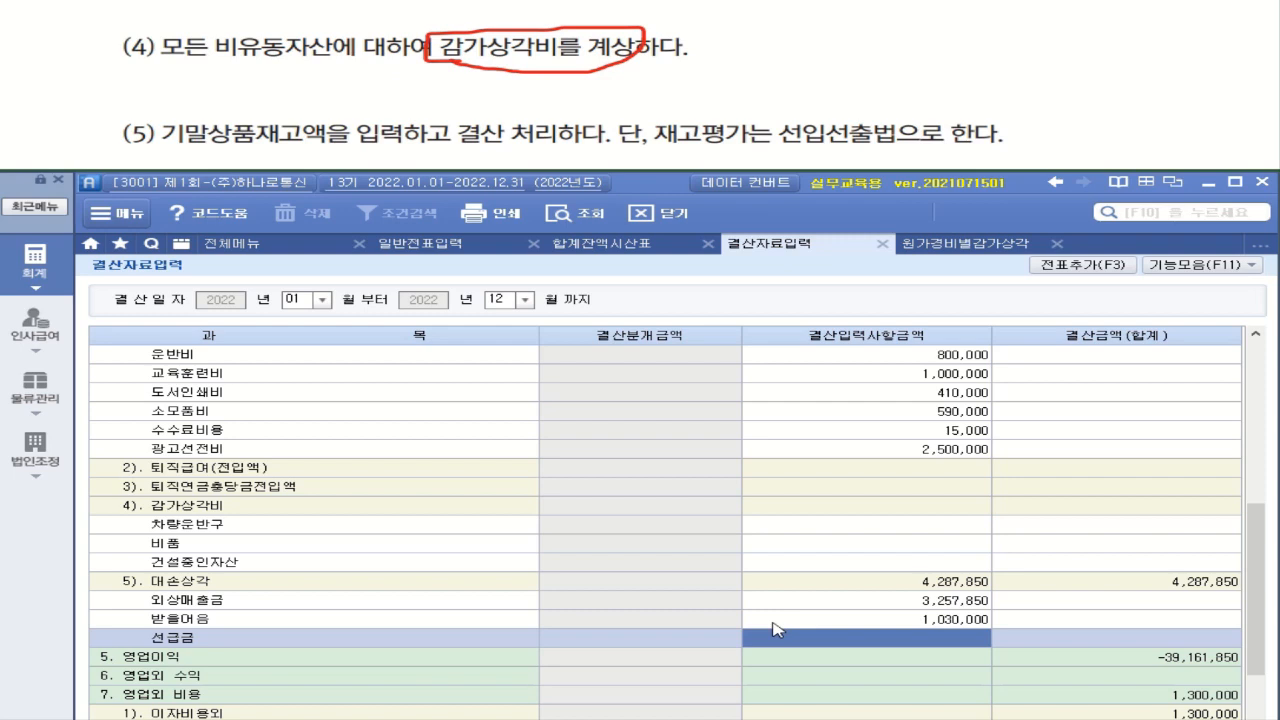
left_click(926, 527)
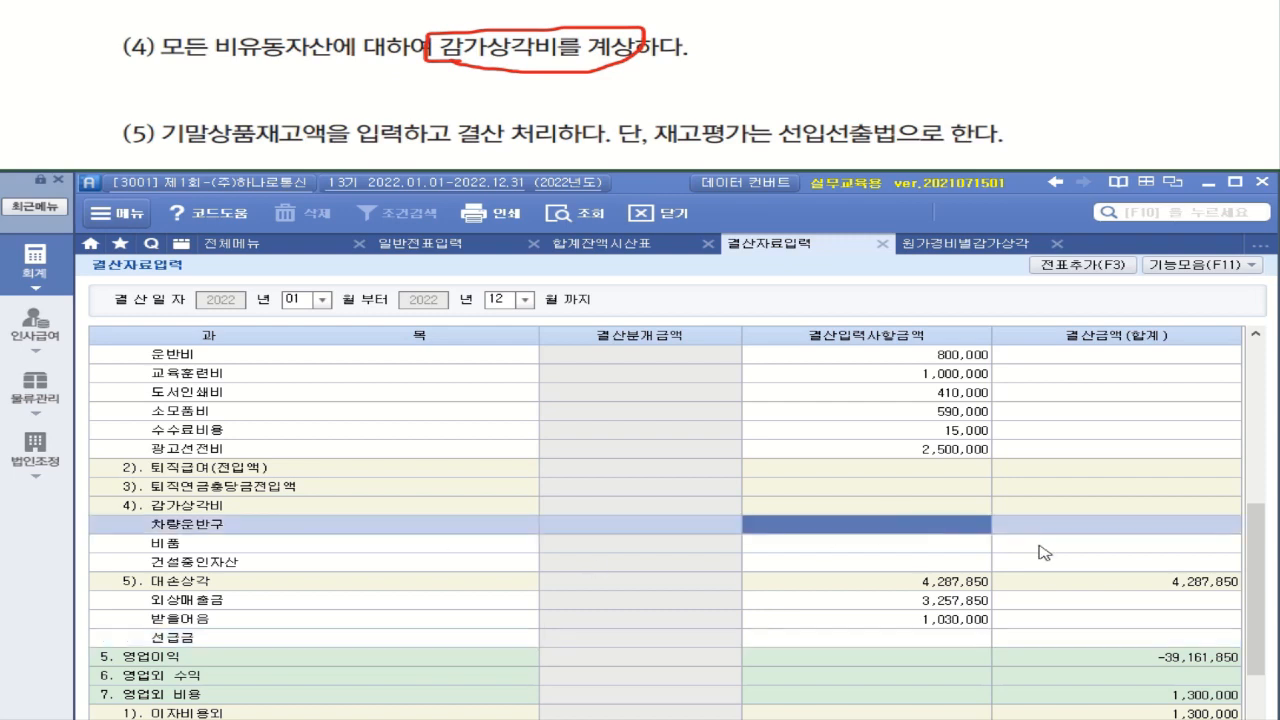
type("3,398,296")
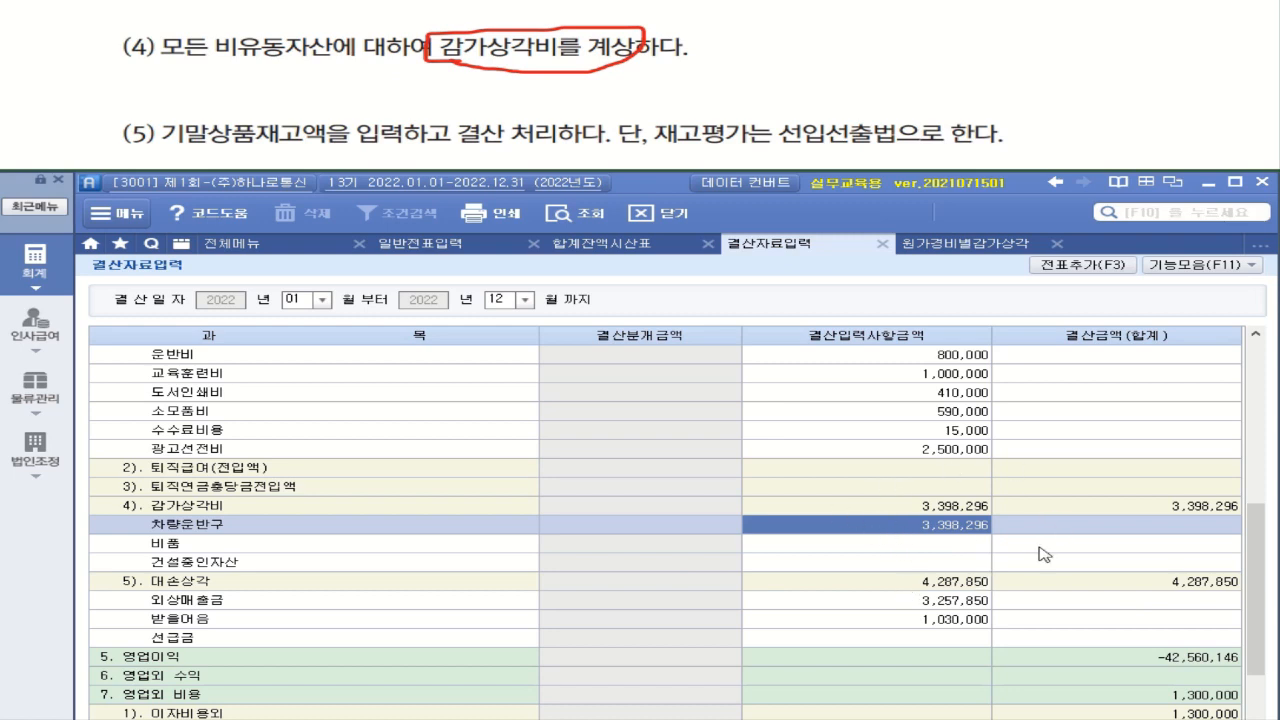
Look up the 당기상각비 of 비품 in the depreciation statement and enter 2,160,000 for 비품 under 감가상각비 in 결산자료입력
left_click(1006, 253)
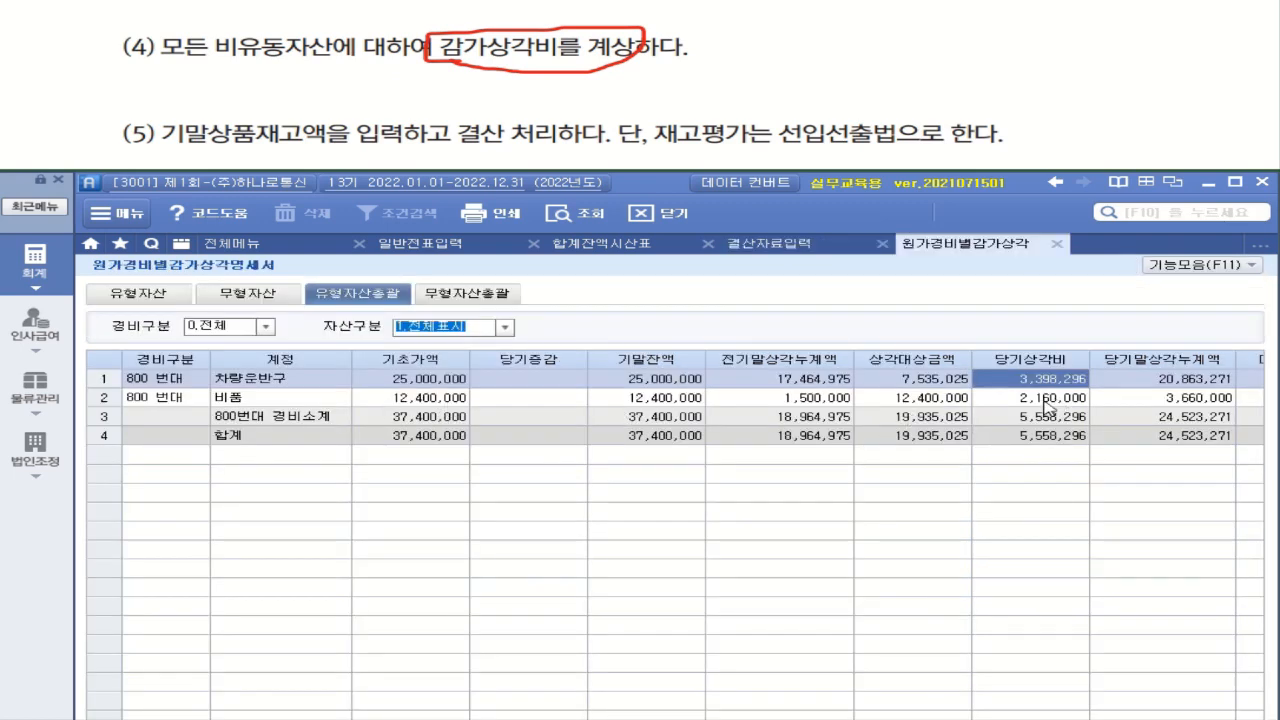
left_click(1045, 399)
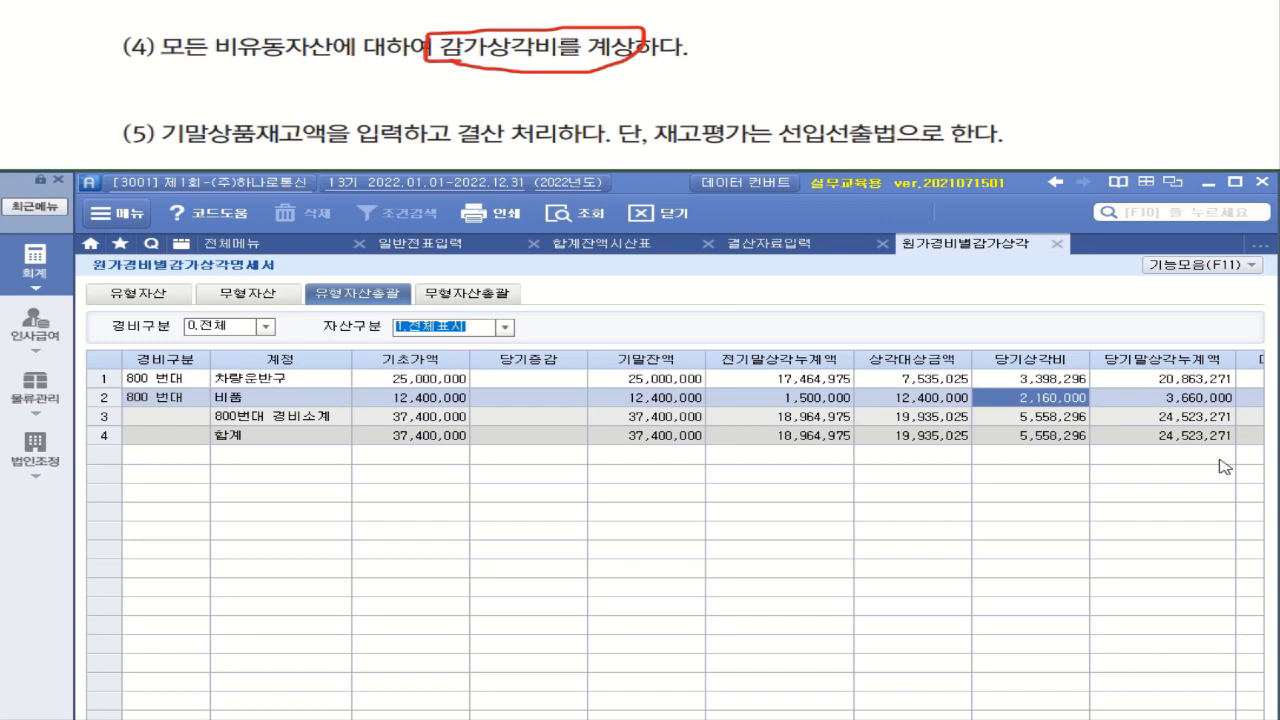
left_click(795, 246)
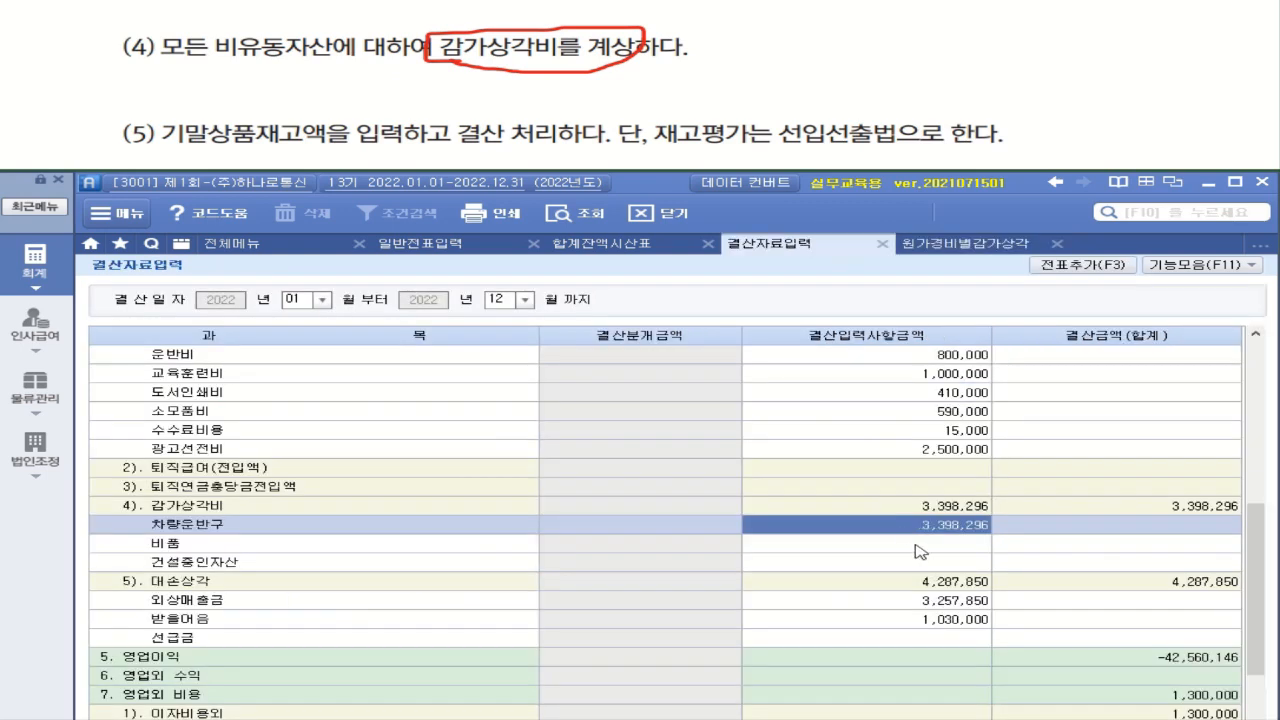
left_click(920, 546)
type("2160000")
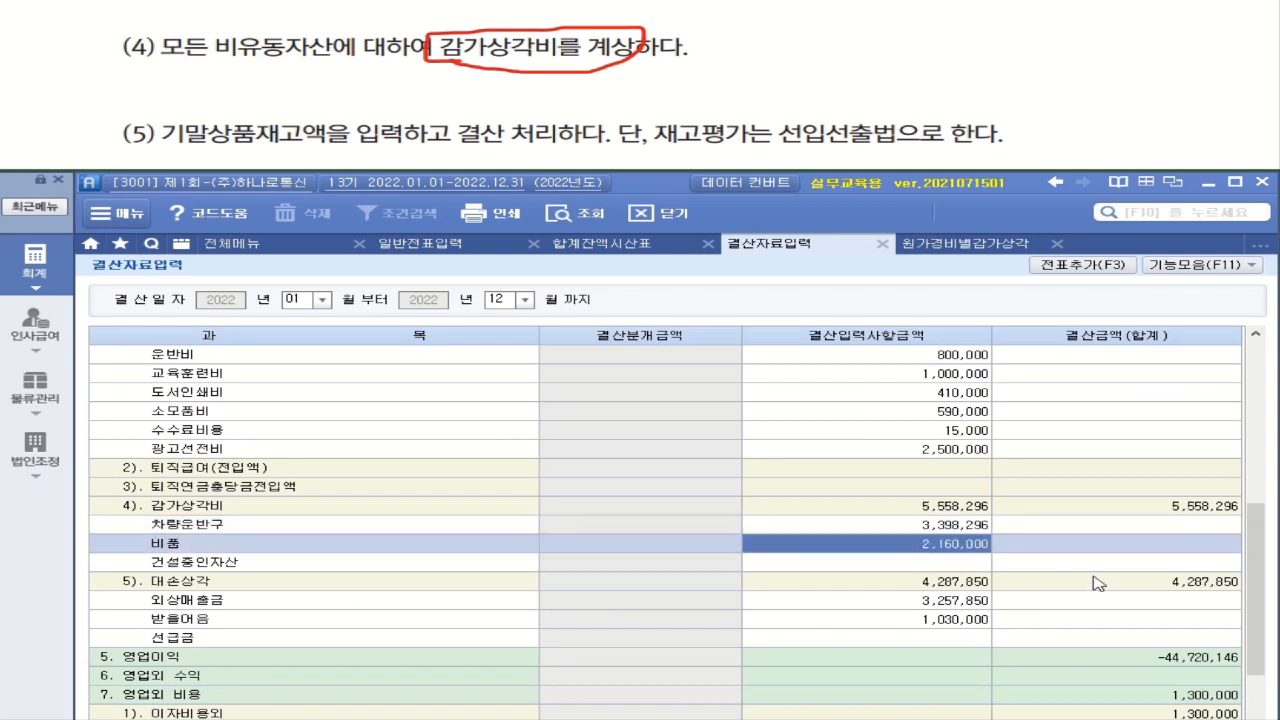
left_click(972, 566)
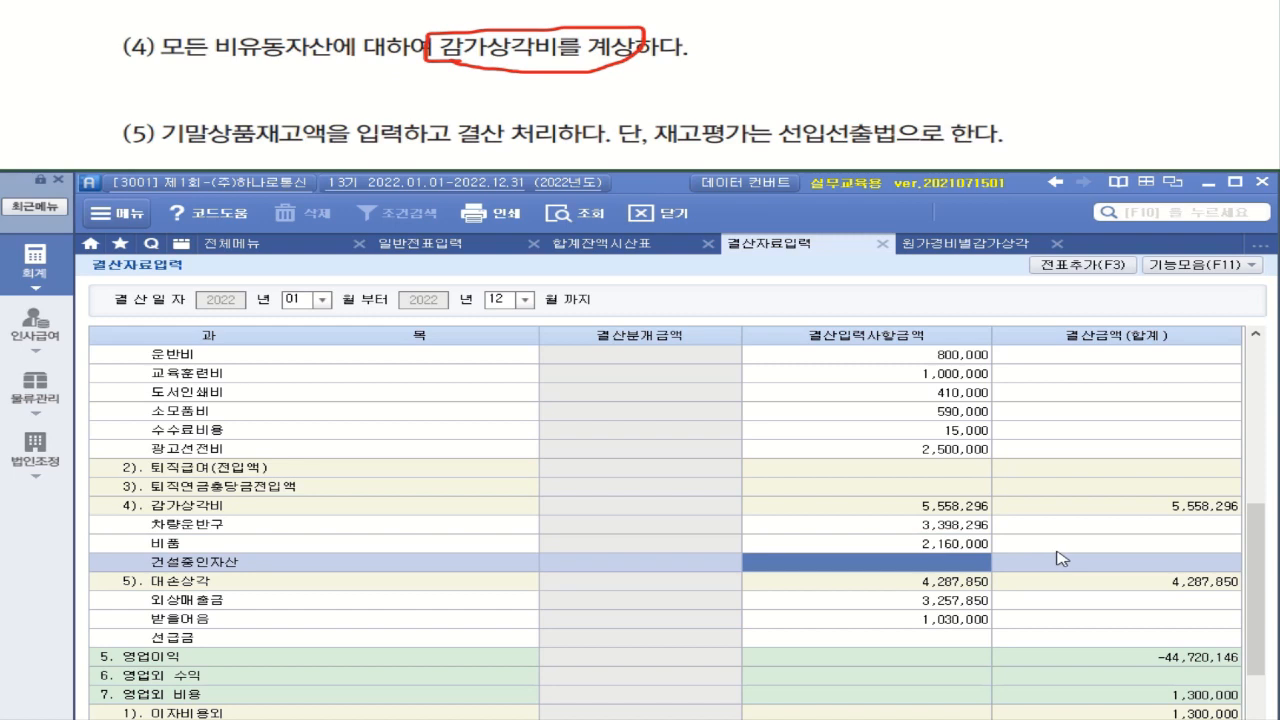
Query 무형자산총괄 in 원가경비별감가상각명세서 for intangible asset depreciation, and return to 결산자료입력
left_click(980, 246)
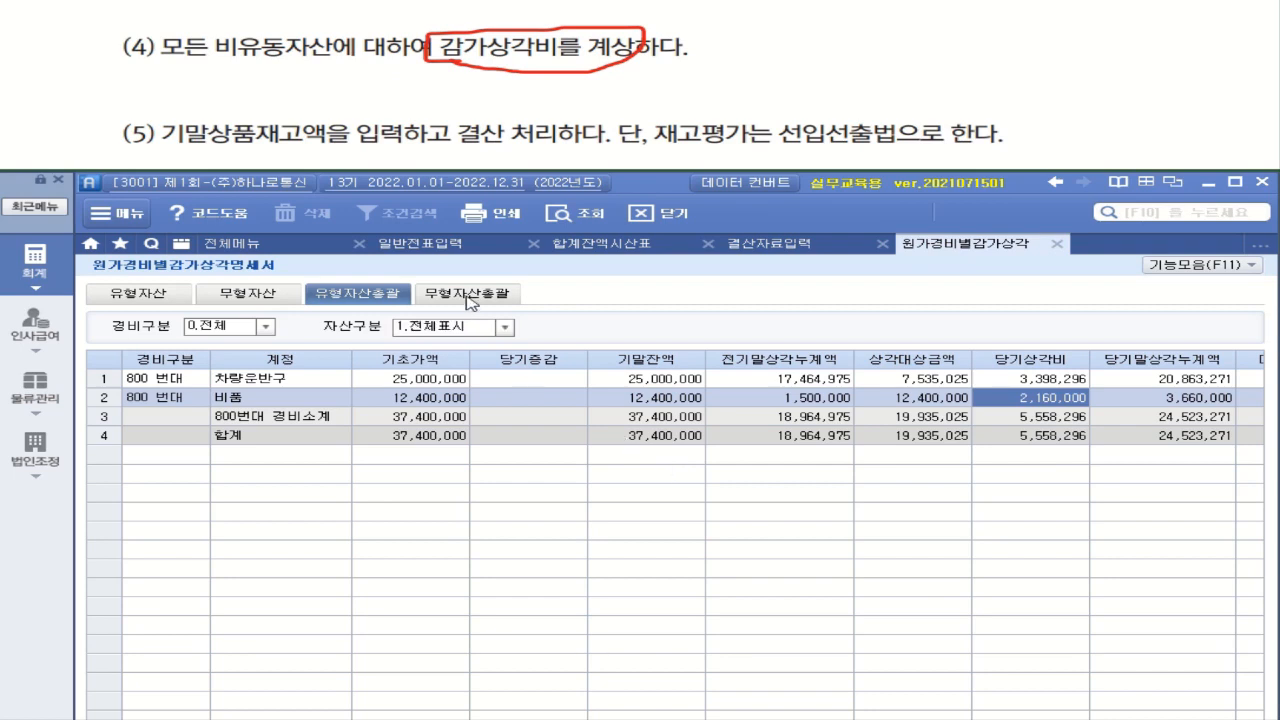
left_click(470, 300)
left_click(583, 214)
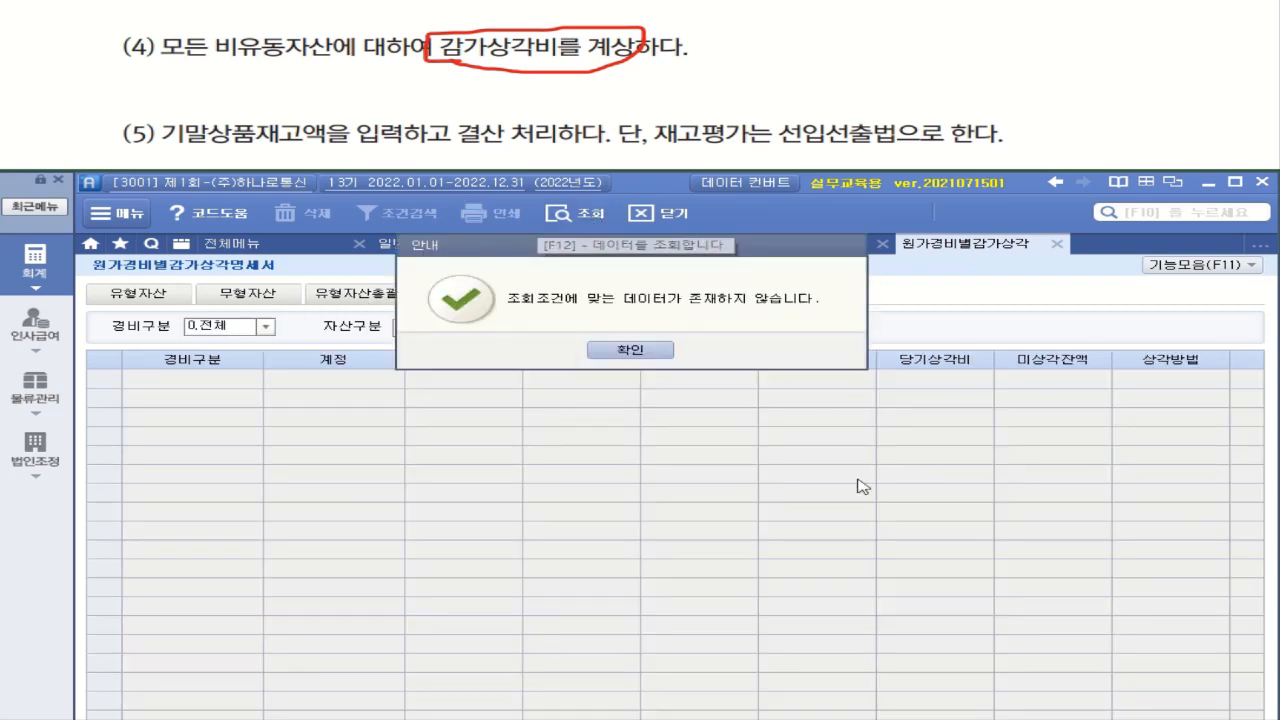
left_click(659, 355)
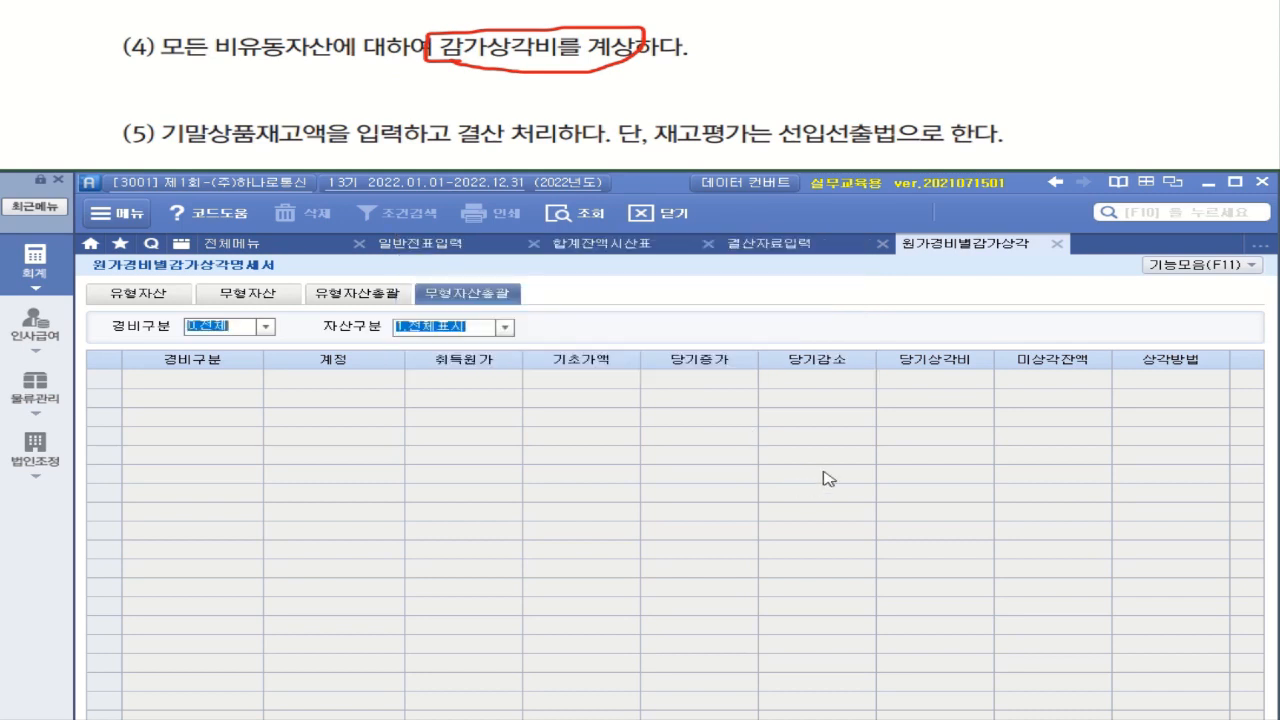
left_click(781, 249)
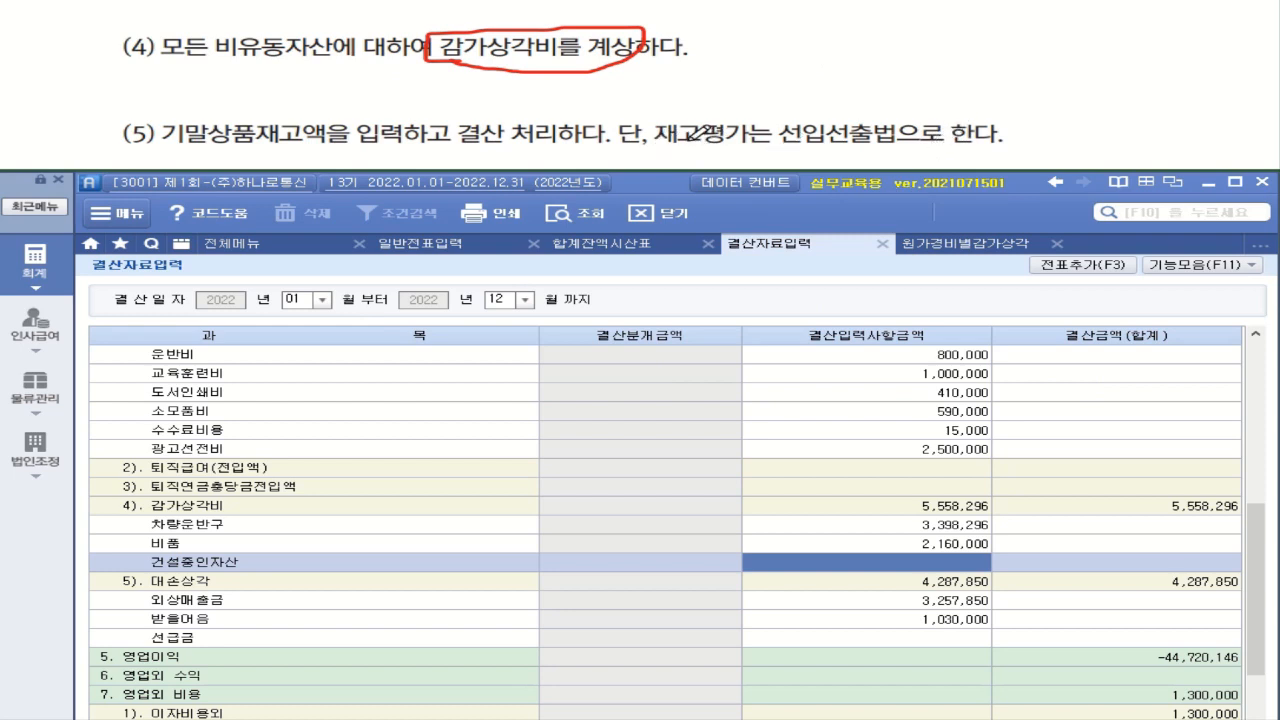
left_click_drag(668, 145, 730, 143)
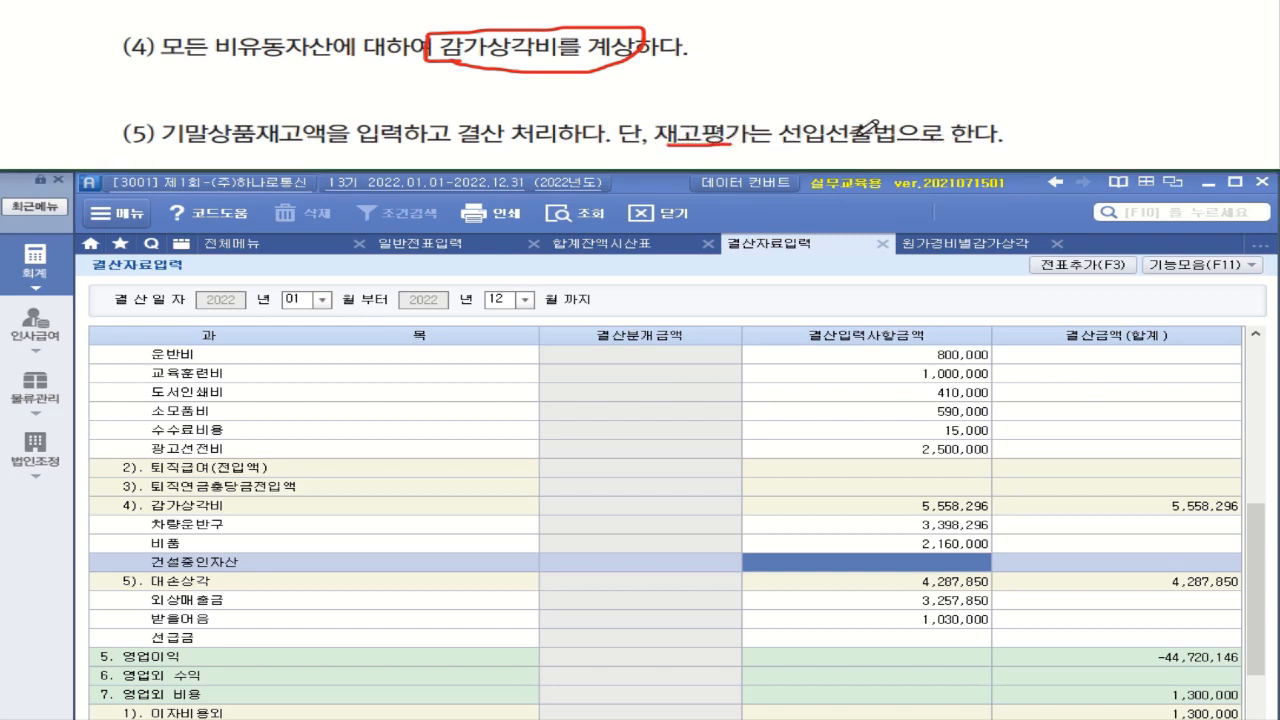
mouse_move(862, 134)
left_mouse_down()
mouse_move(840, 141)
mouse_move(814, 118)
mouse_move(860, 116)
mouse_move(858, 130)
left_mouse_up()
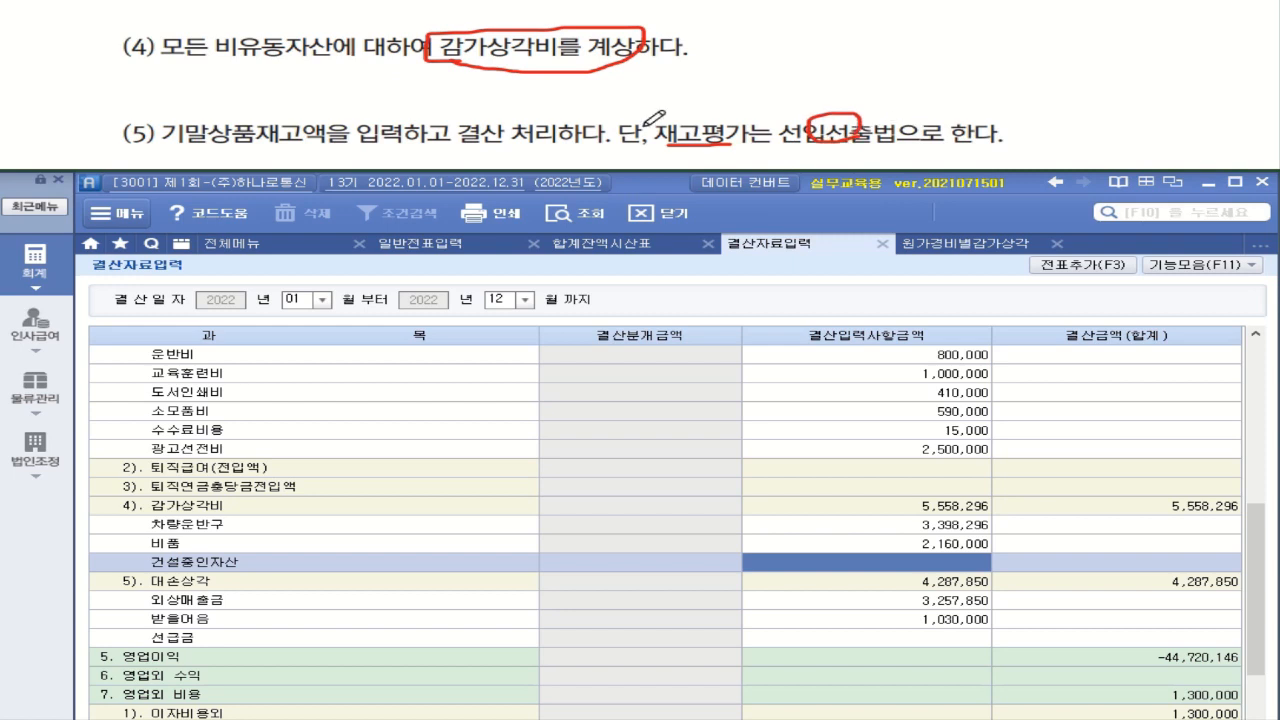
left_click_drag(188, 147, 320, 146)
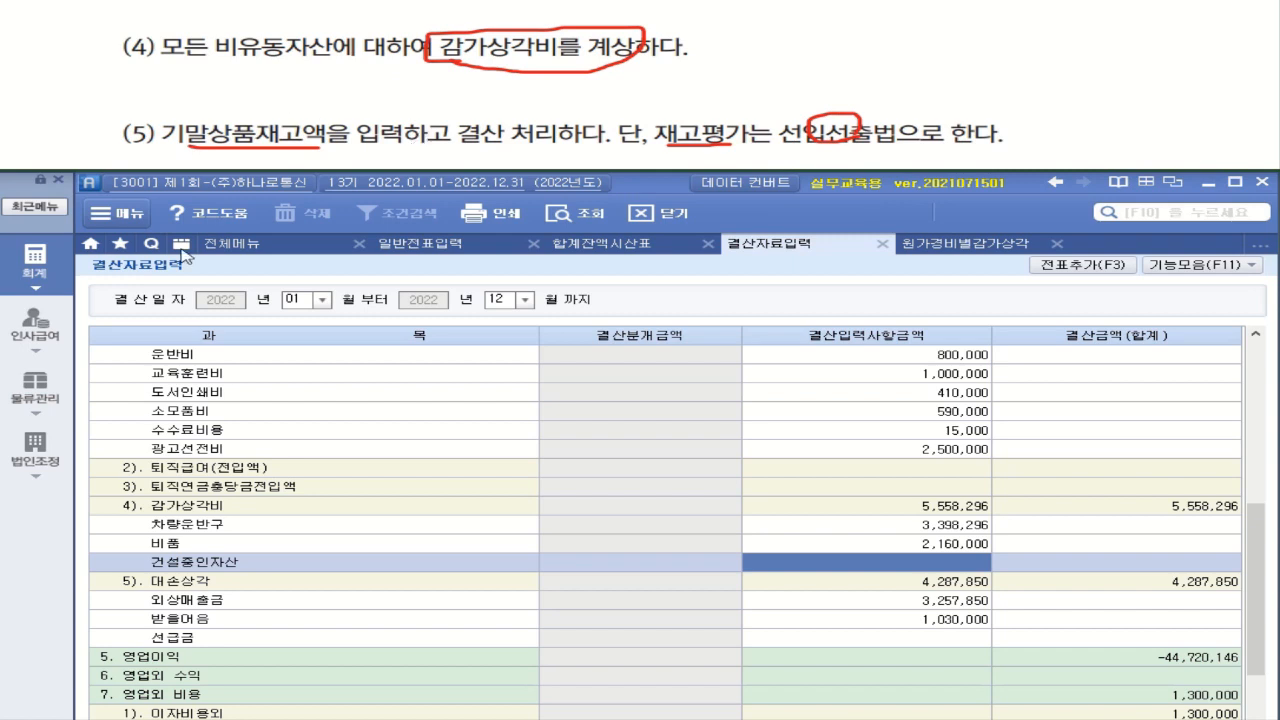
Open 재고자산수불부 under 물류관리 and apply 선입선출법 as the inventory valuation method for 상품 and all other inventory types
left_click(53, 397)
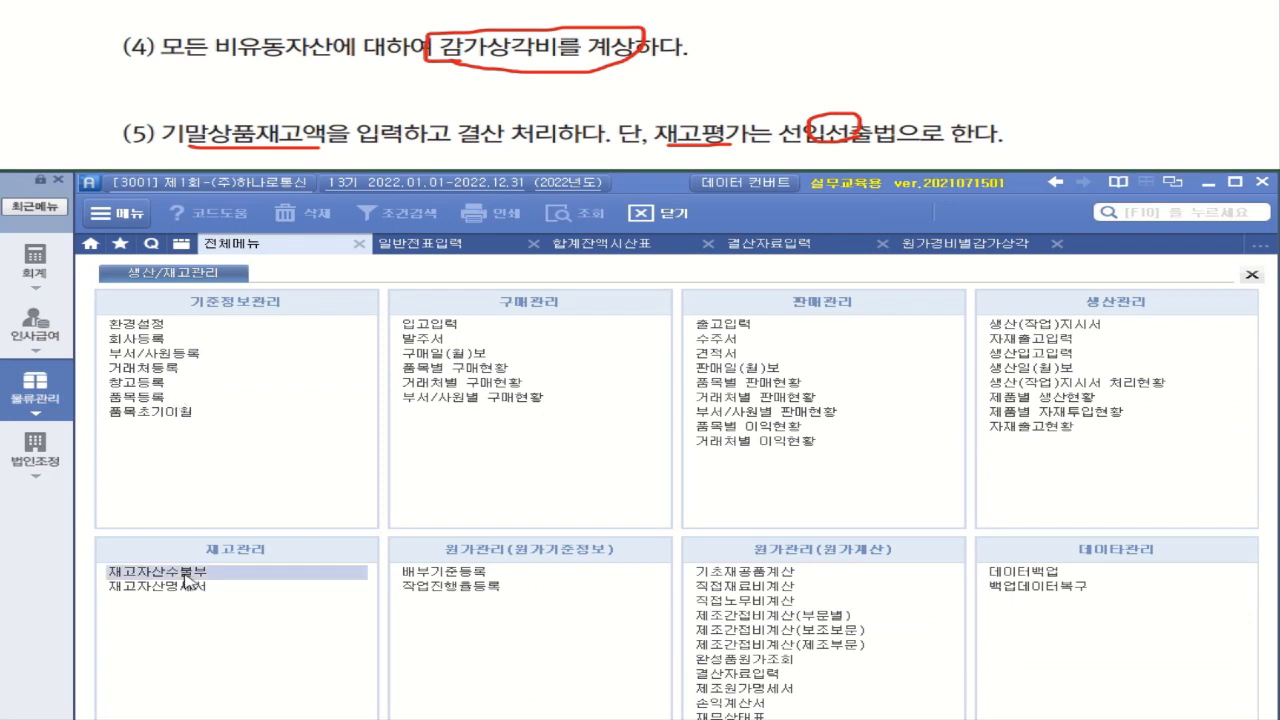
left_click(192, 575)
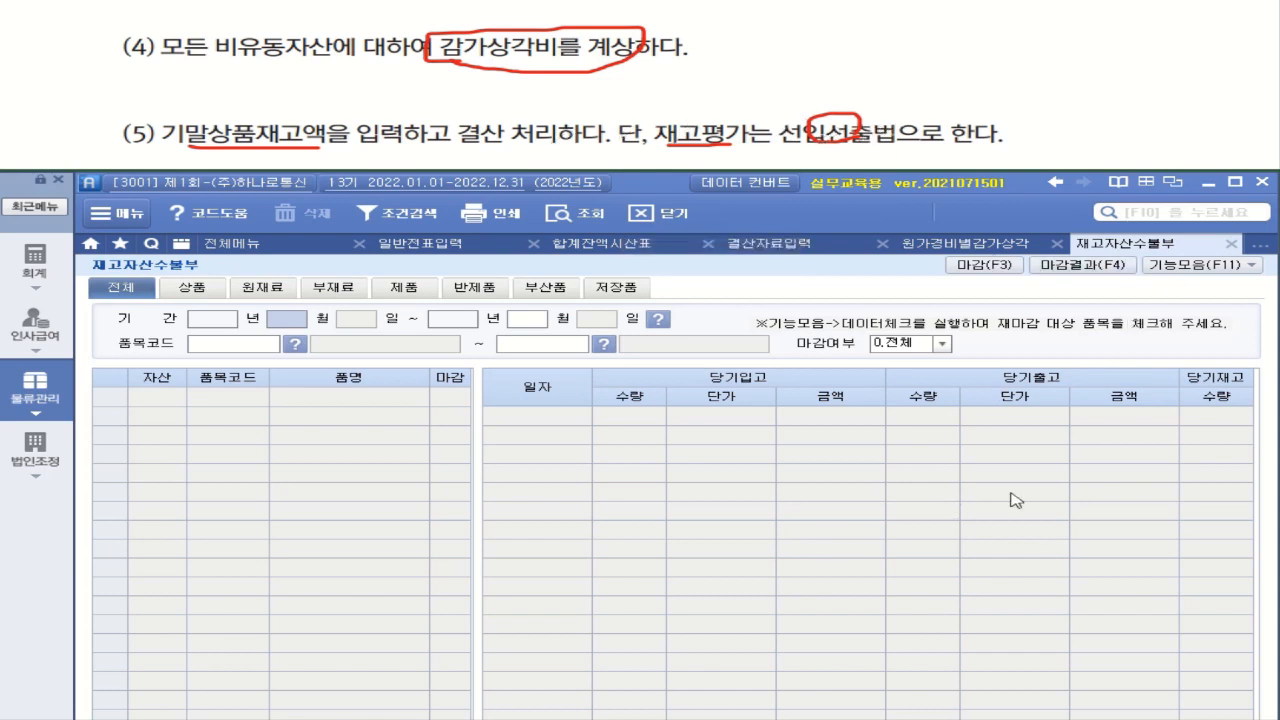
left_click(1254, 265)
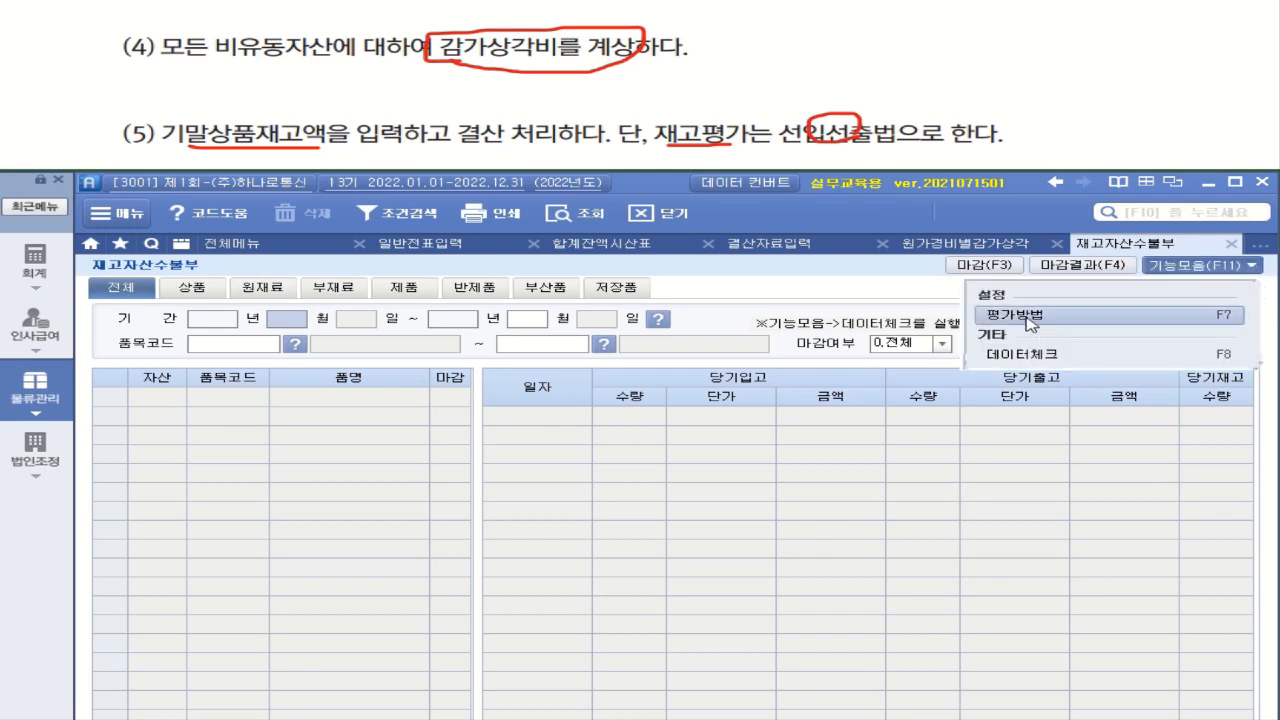
left_click(1030, 318)
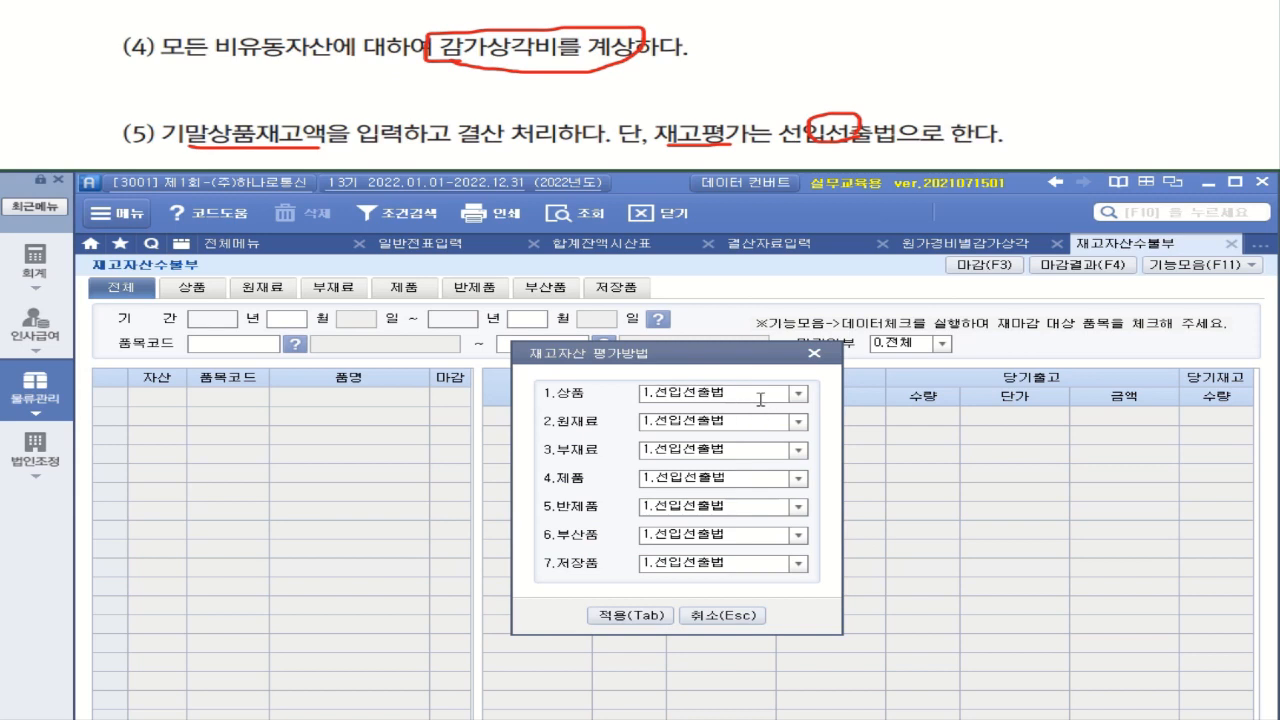
left_click(630, 615)
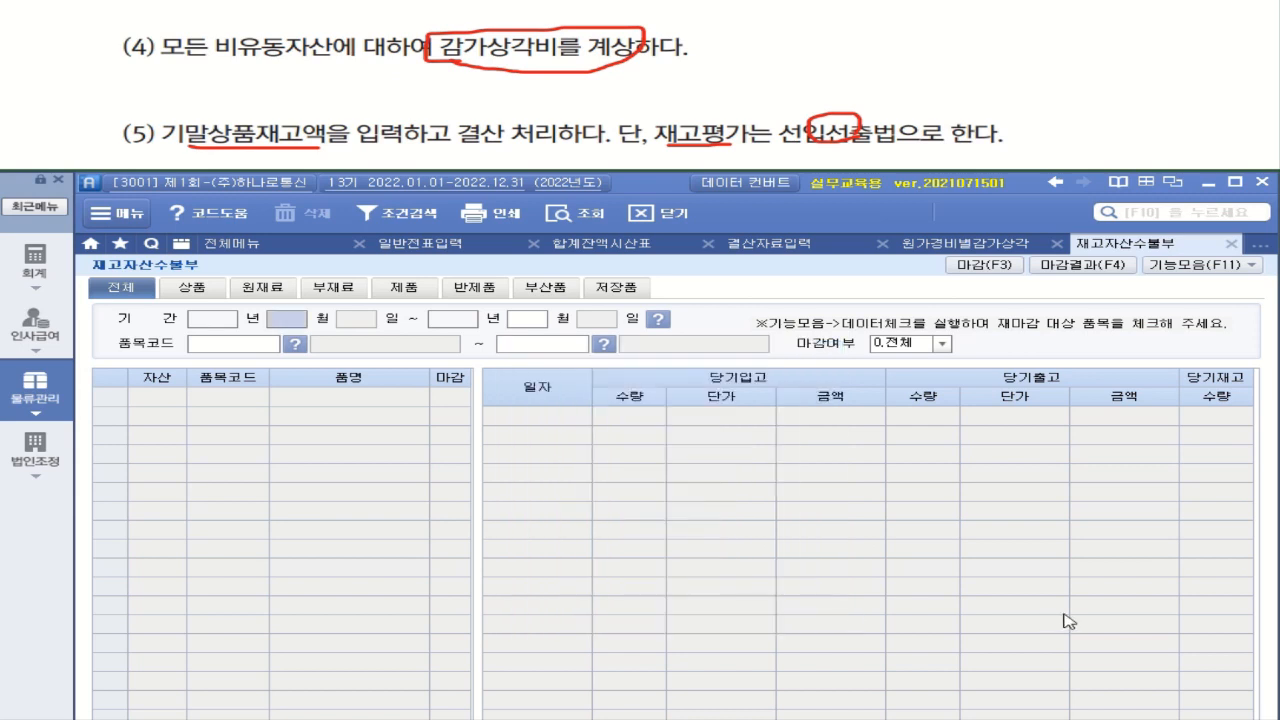
Query 재고자산수불부 for 2022-01-01 to 2022-12-31, covering item codes from 처음 to 끝
key("Return")
key("Return")
key("Return")
key("Return")
key("Return")
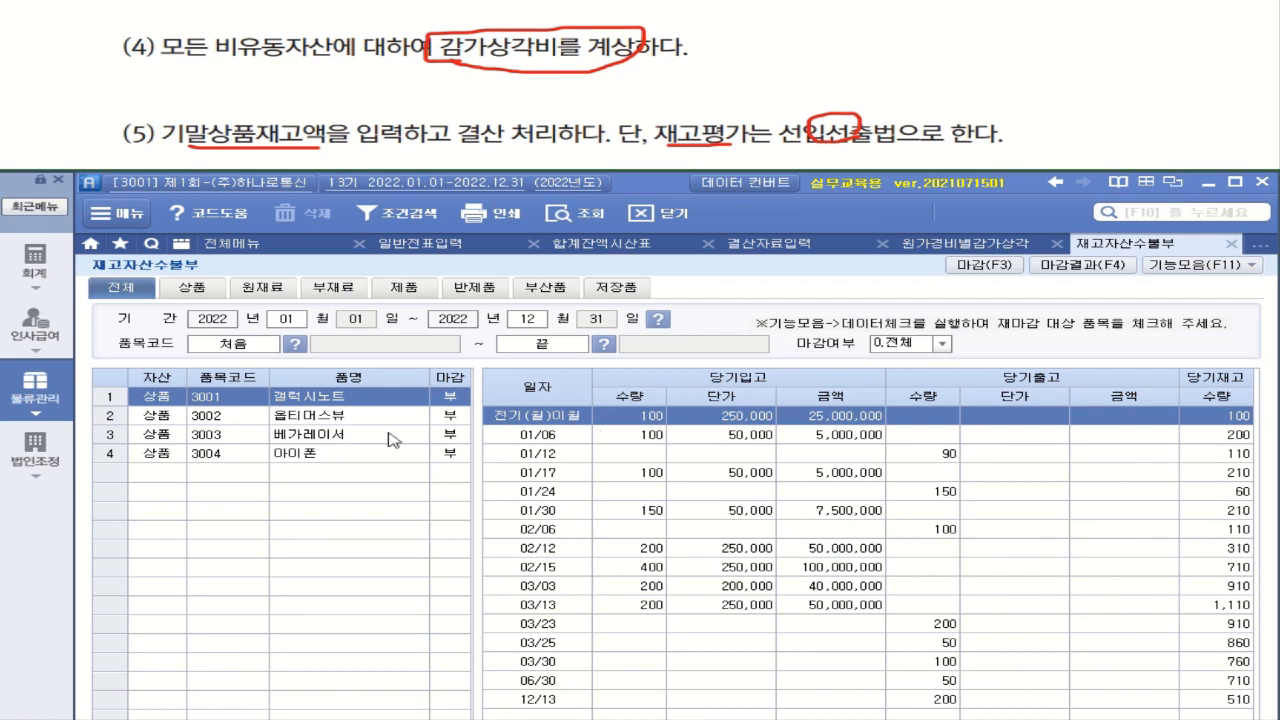
Run 일괄마감 in 재고자산수불부 to close all inventory items, keeping the remaining closing options as set
left_click(1013, 270)
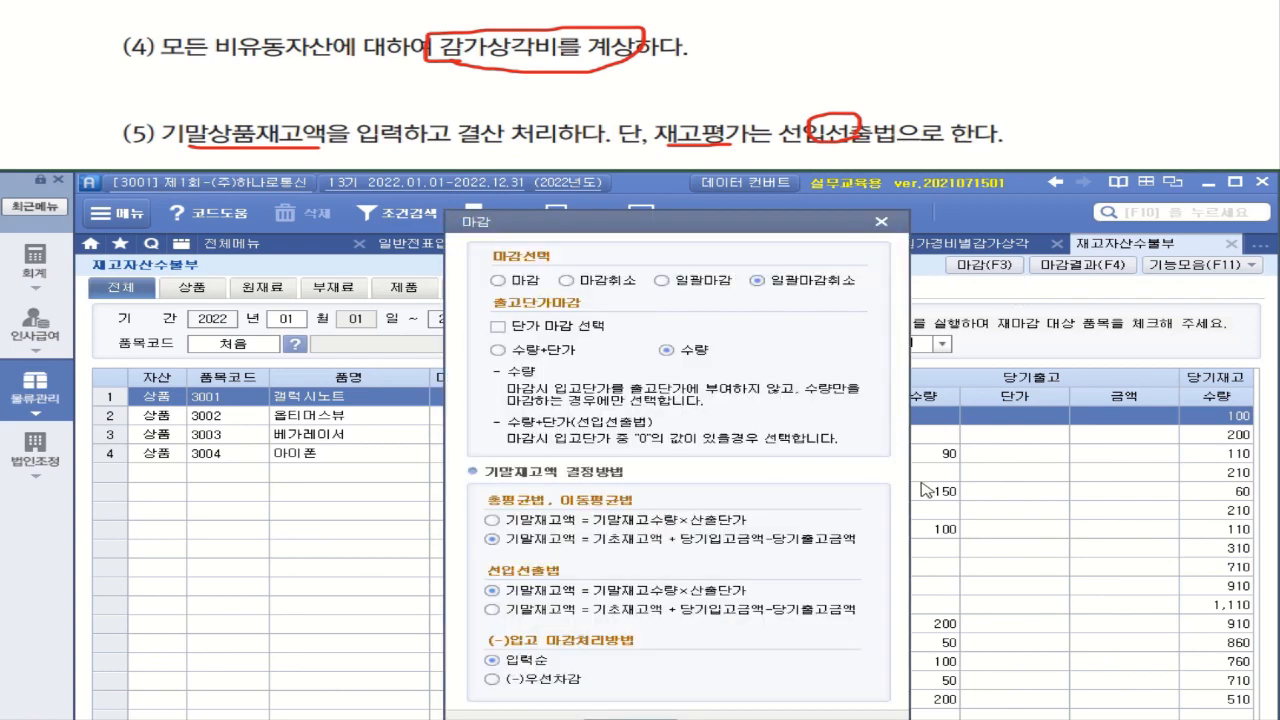
left_click(708, 284)
left_click_drag(692, 224, 688, 176)
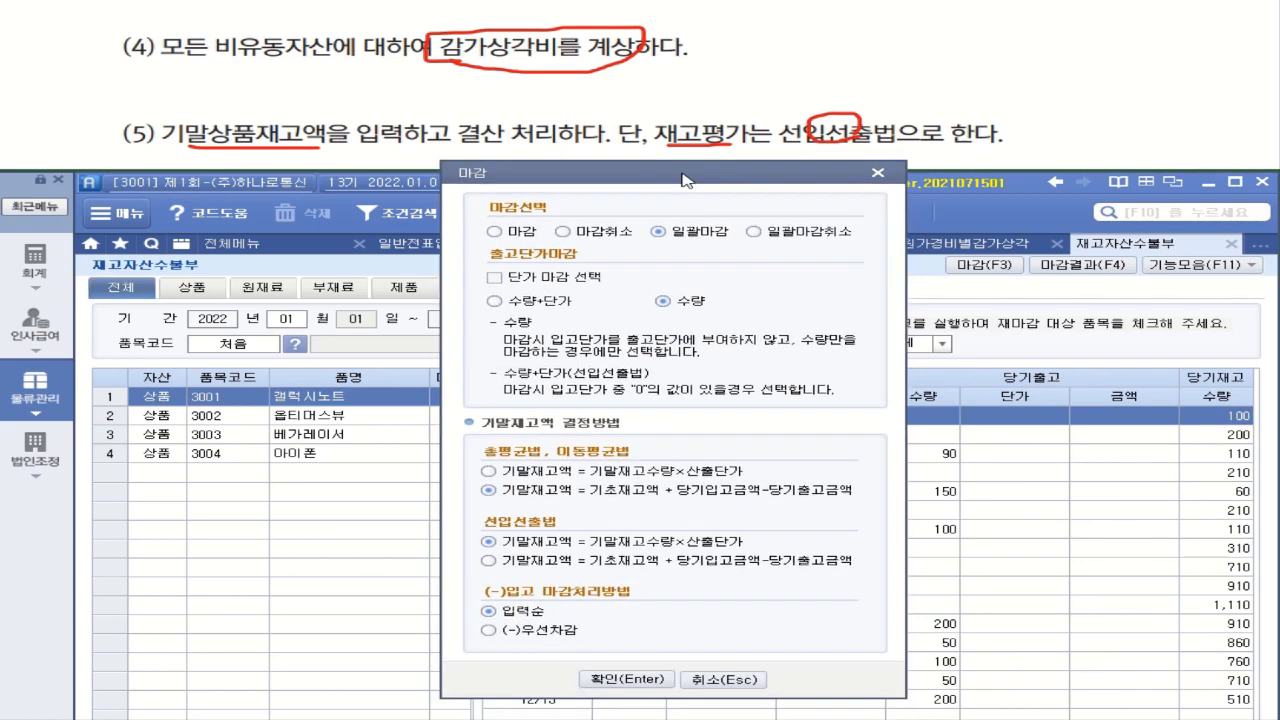
left_click(624, 677)
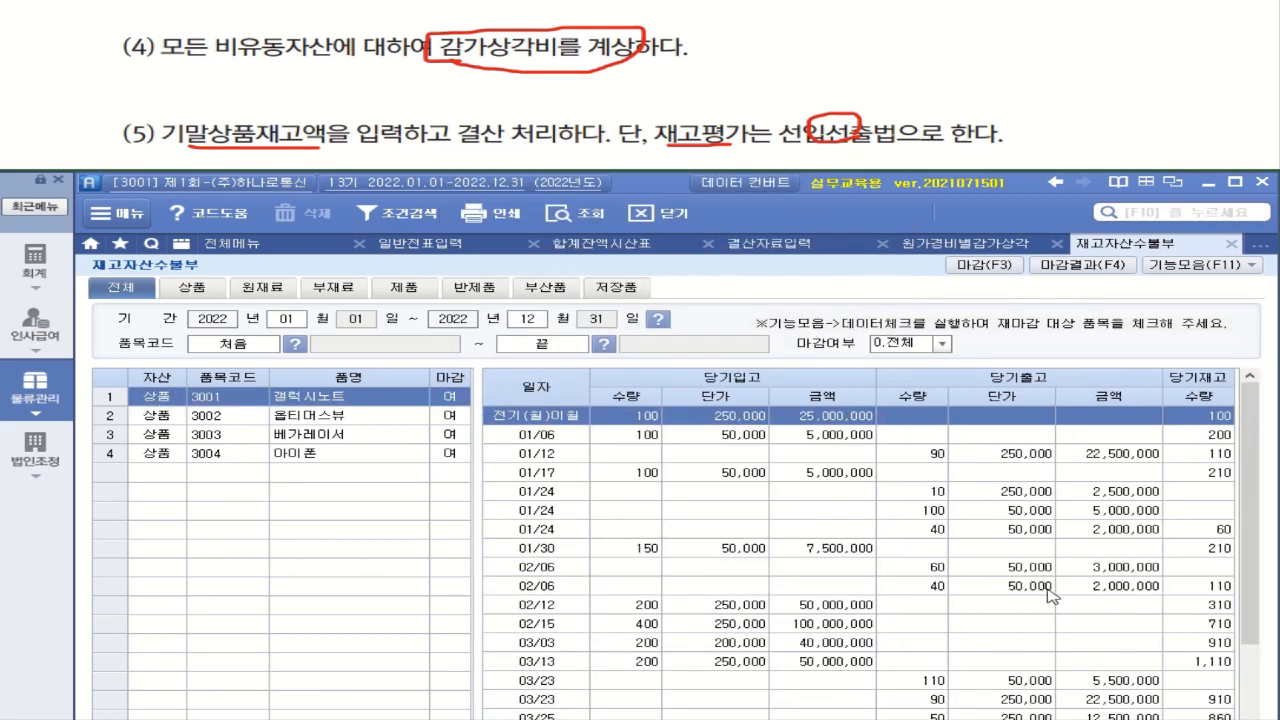
Review the closed inventory records of 옵티머스뷰, 베가레이서, 아이폰 and 갤럭시노트, including 갤럭시노트's closing stock rows
left_click(305, 415)
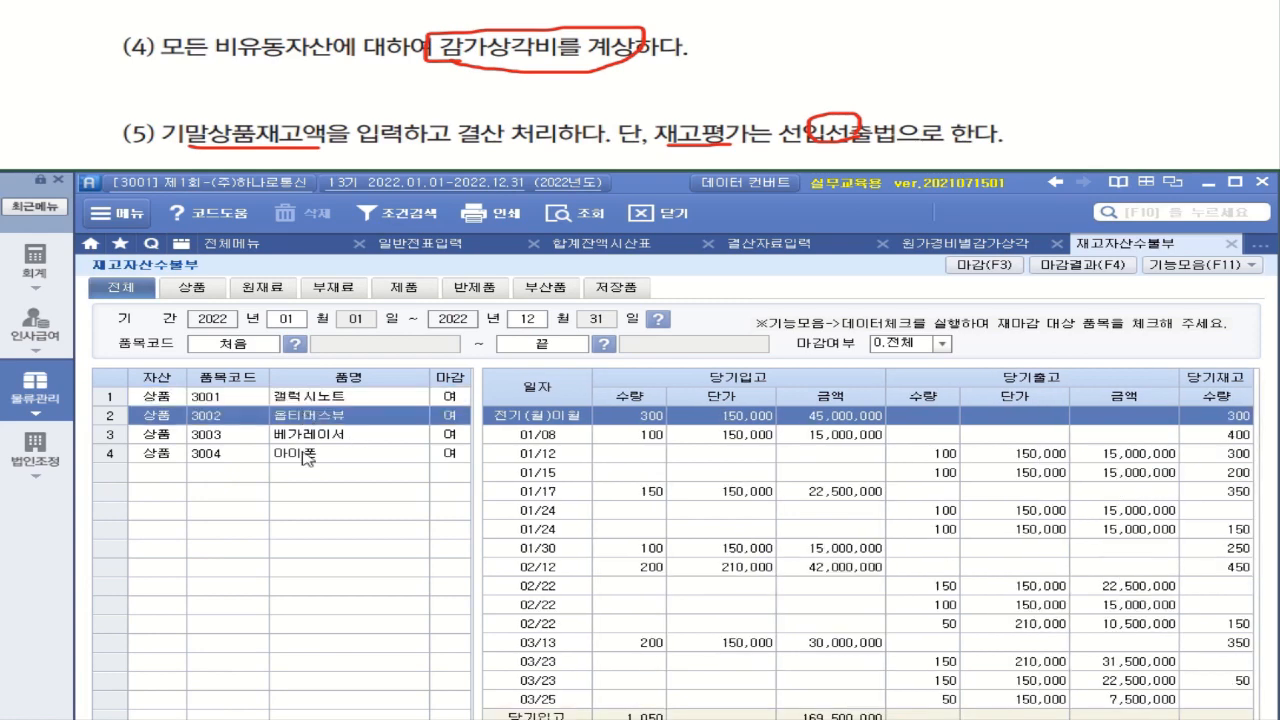
left_click(305, 435)
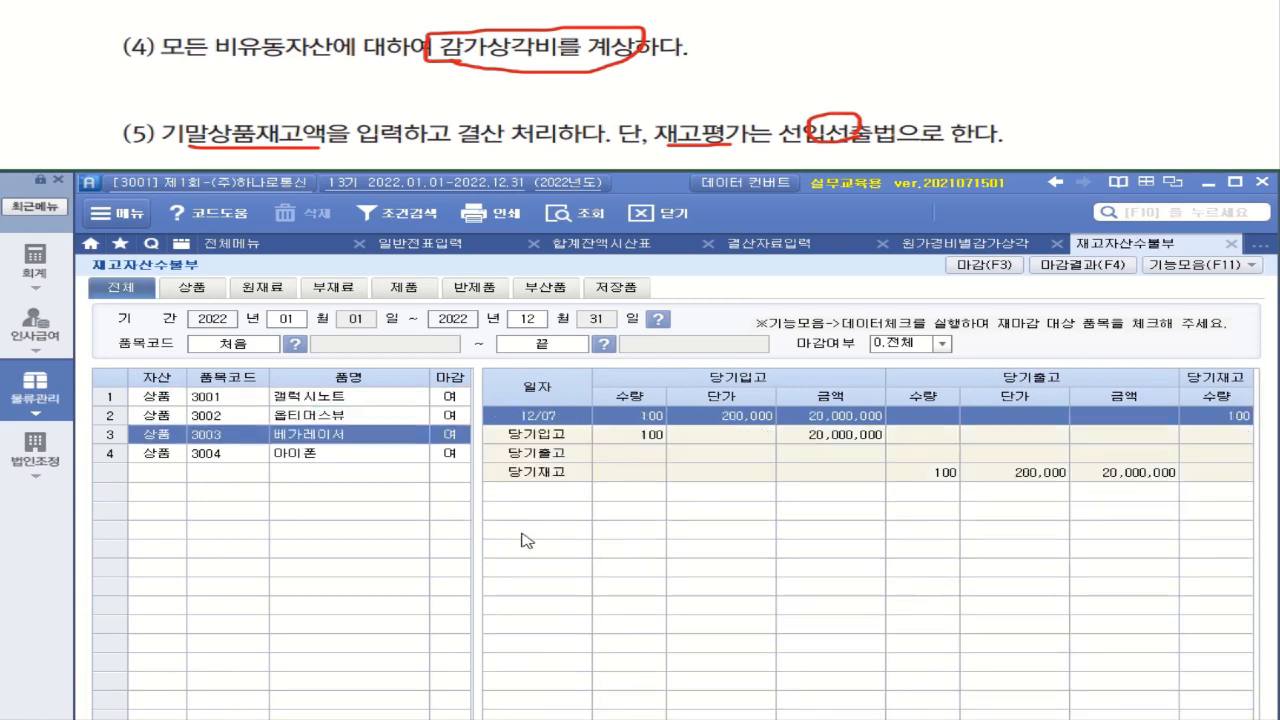
left_click(318, 456)
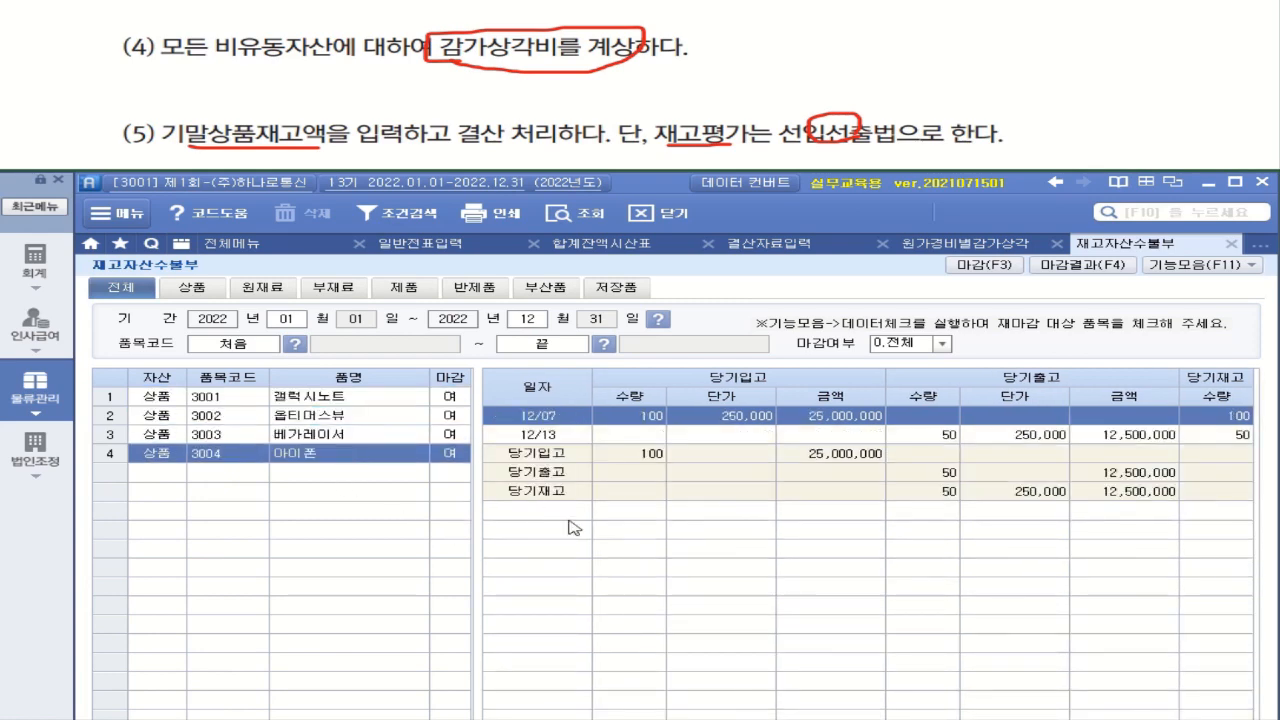
left_click(343, 401)
scroll(1250, 465, "down", 3)
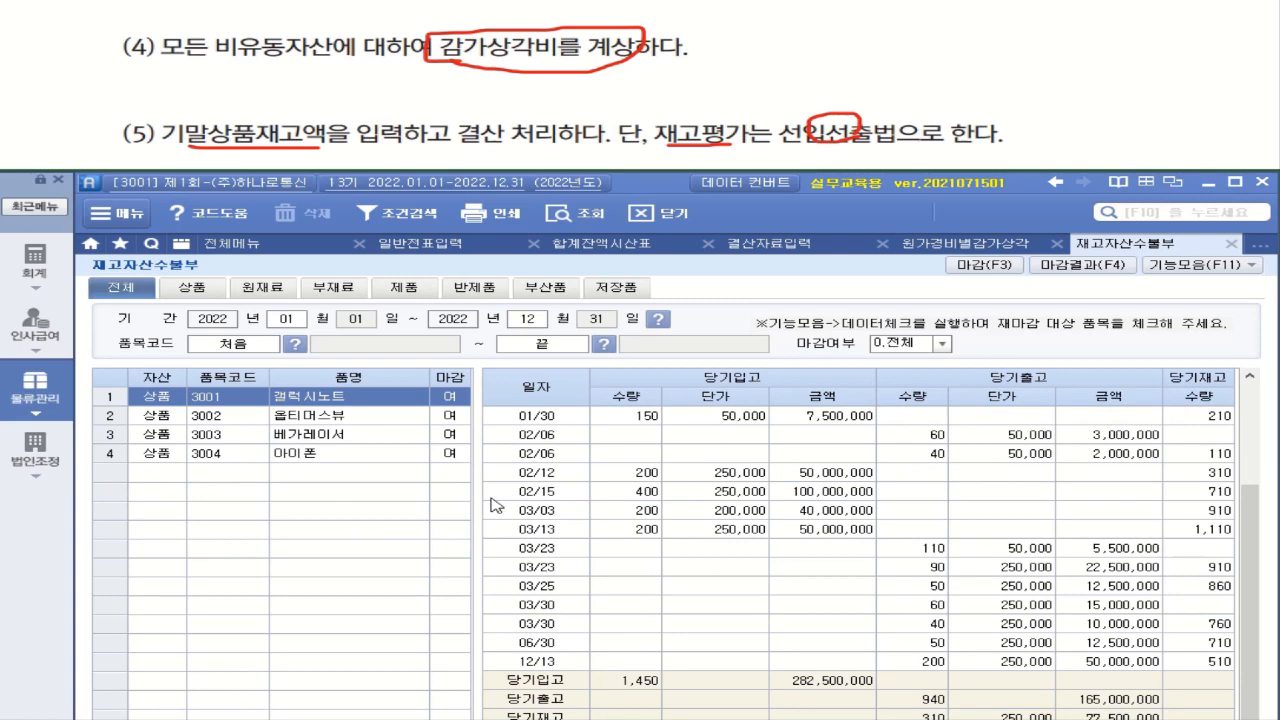
Query 재고자산명세서 for December 2022 across item codes 처음 to 끝 and check the total 재고금액 of 상품
left_click(240, 244)
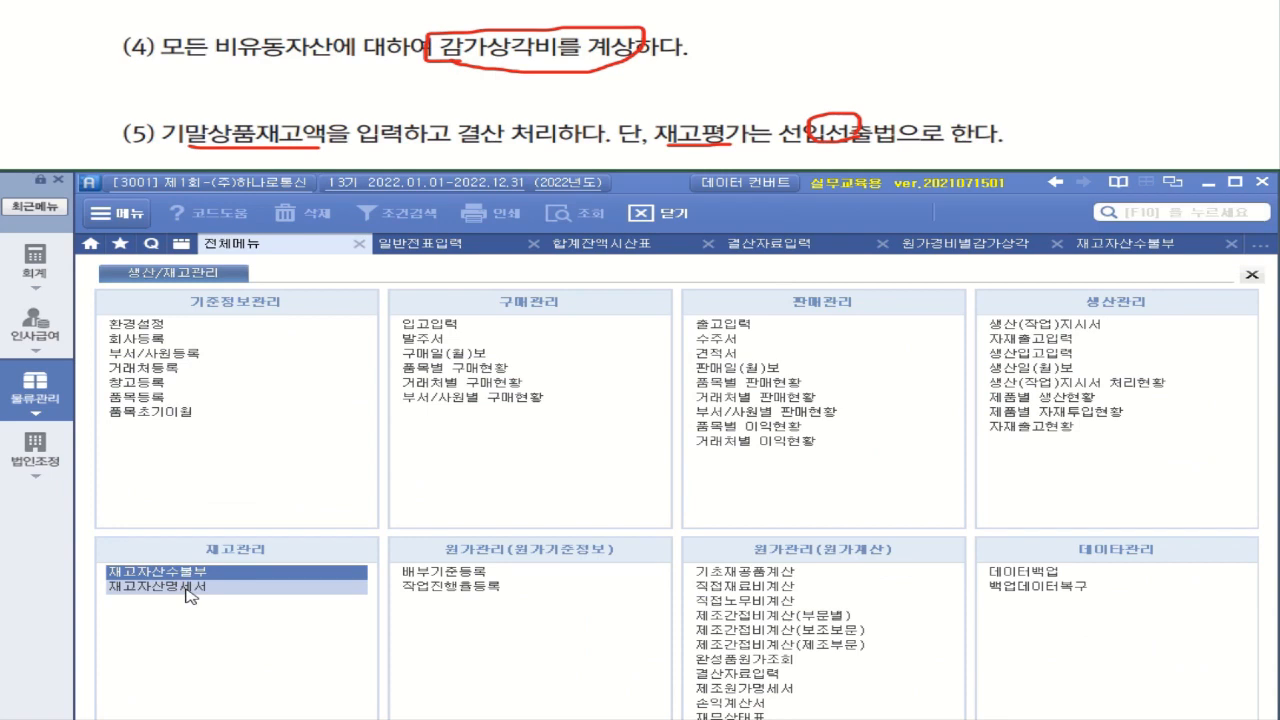
left_click(192, 596)
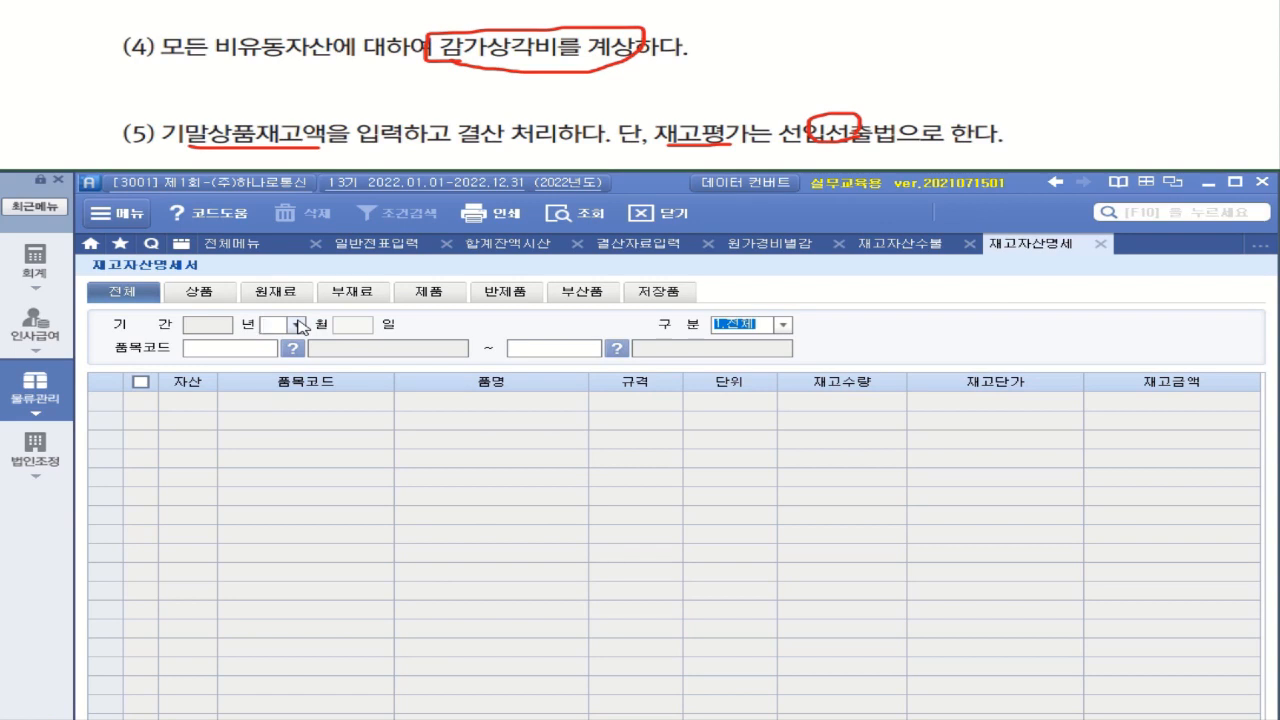
left_click(298, 326)
left_click(288, 489)
key("Return")
key("Return")
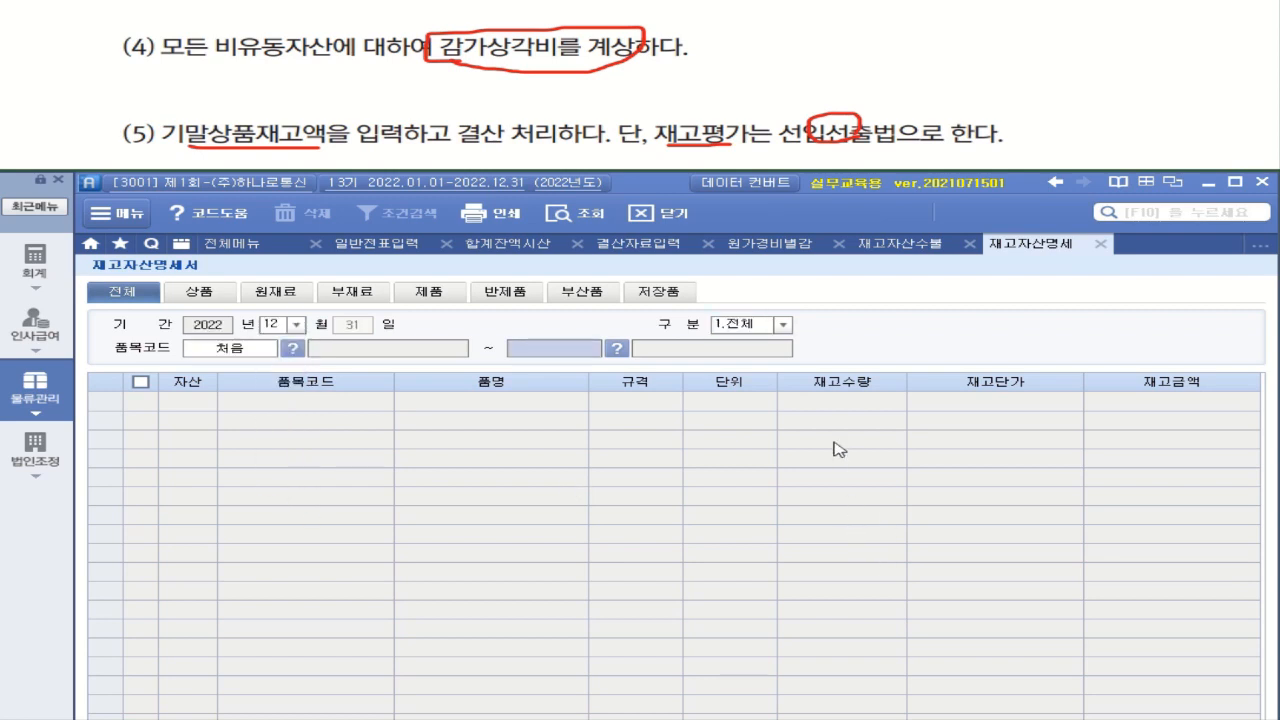
key("Return")
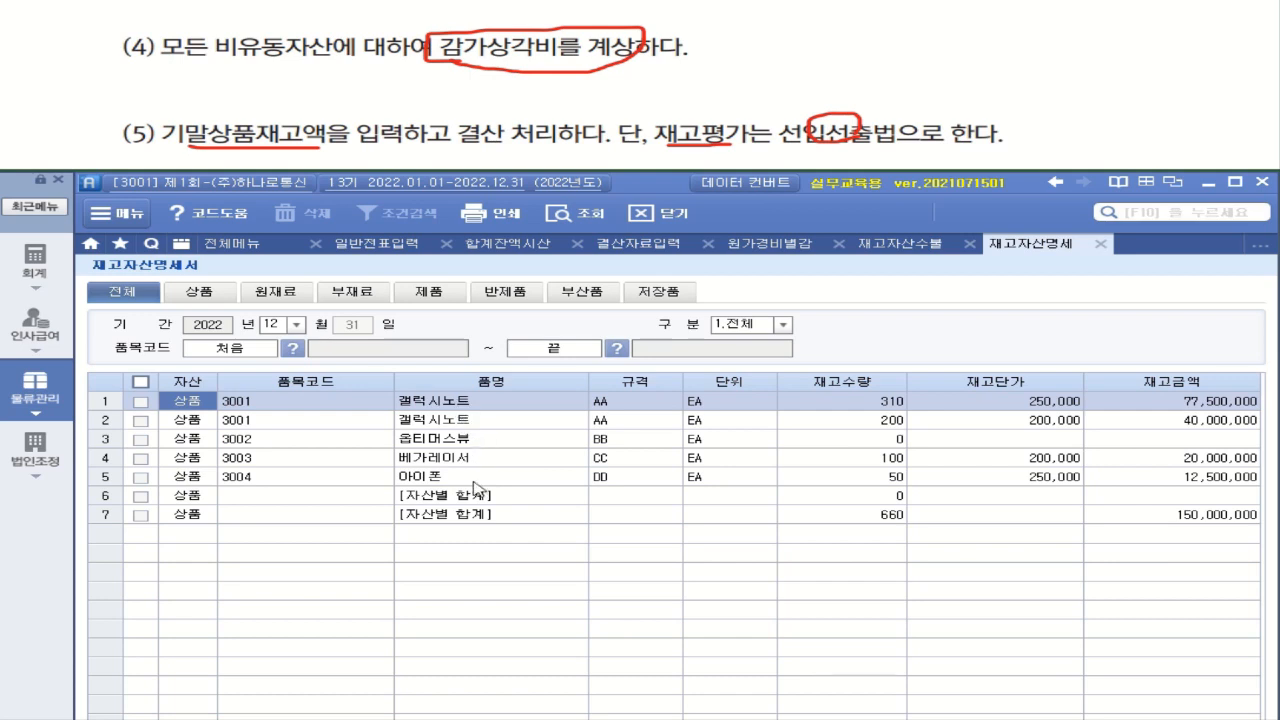
left_click(1188, 516)
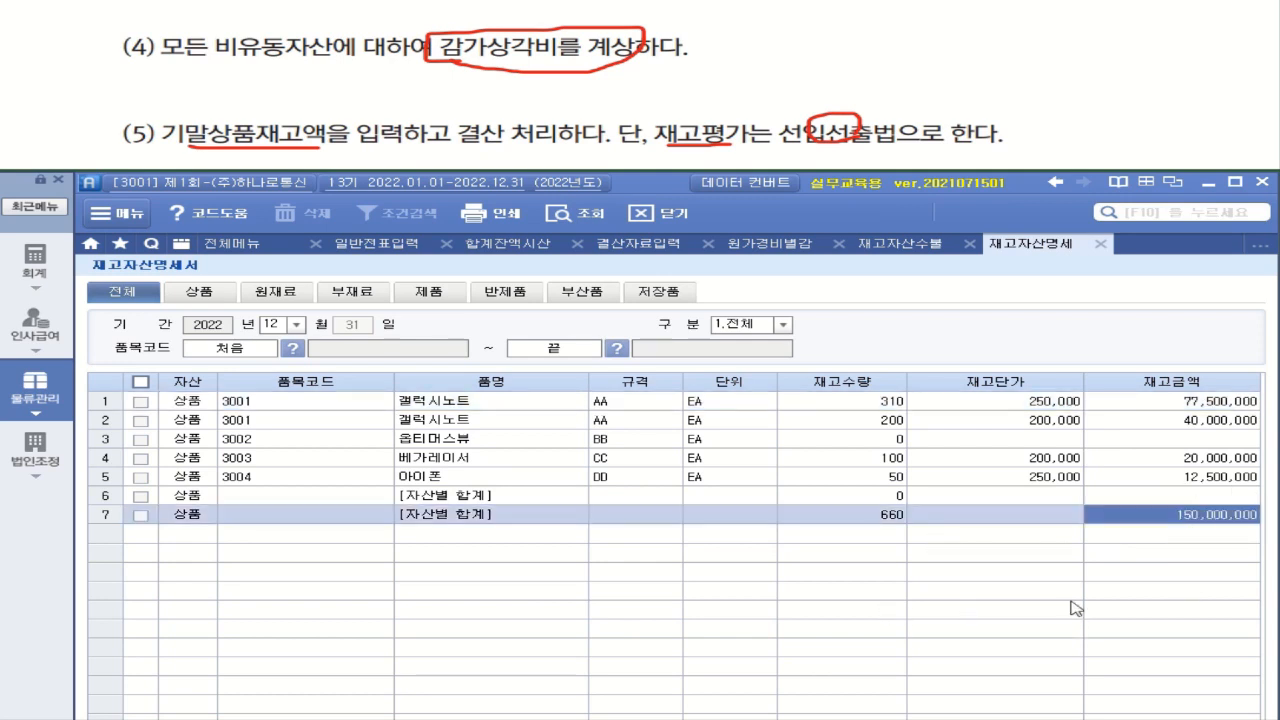
Enter 150,000,000 as the 기말 상품 재고액 under 상품매출원가 in 결산자료입력
left_click(645, 246)
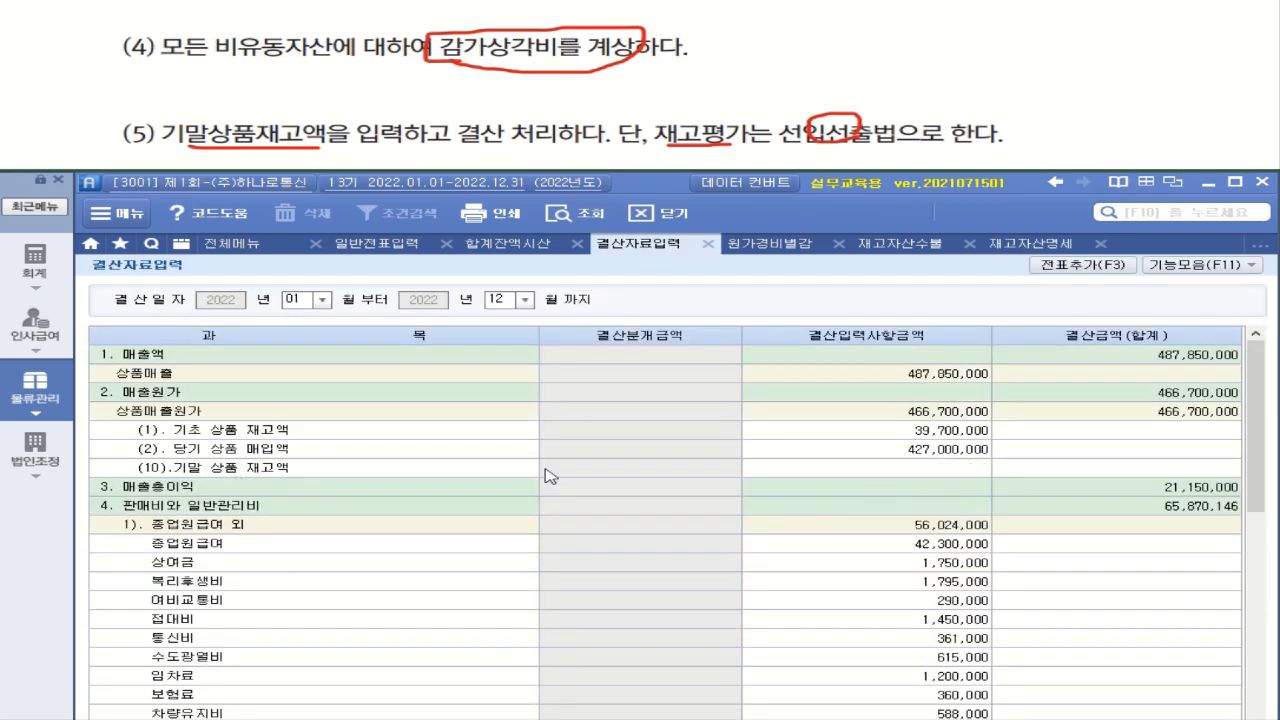
left_click(894, 470)
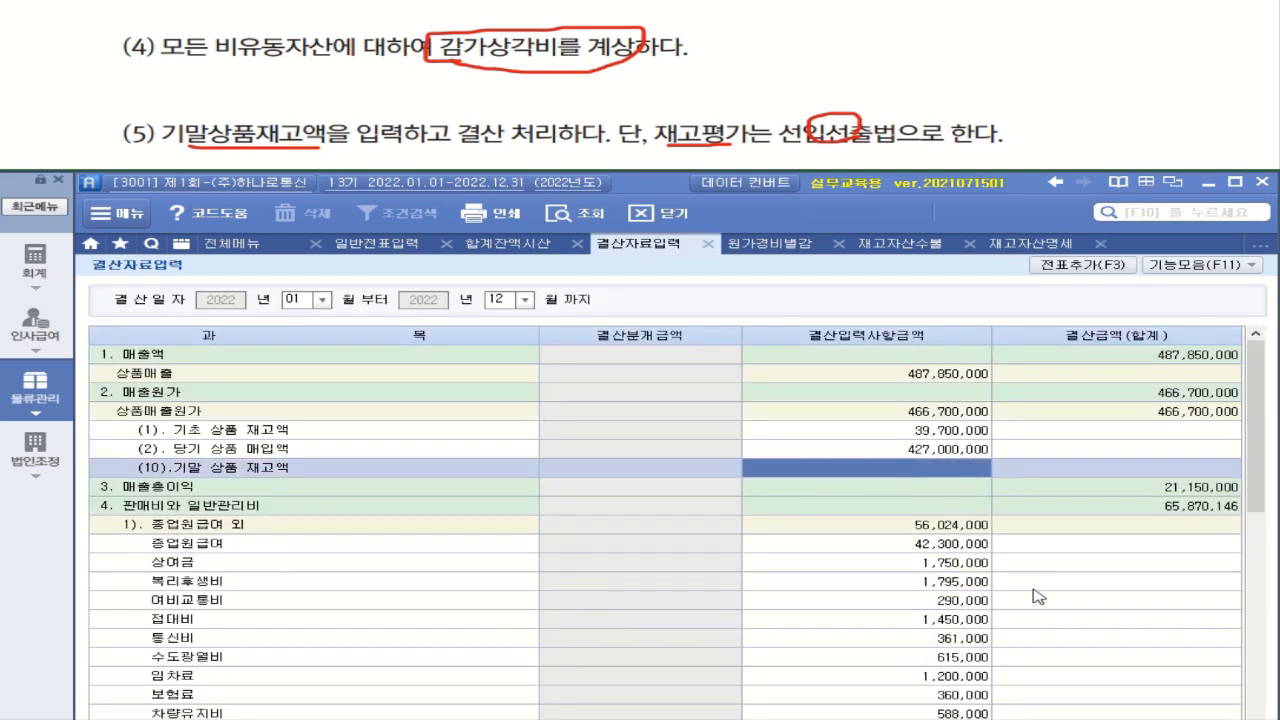
type("150000000")
key("Return")
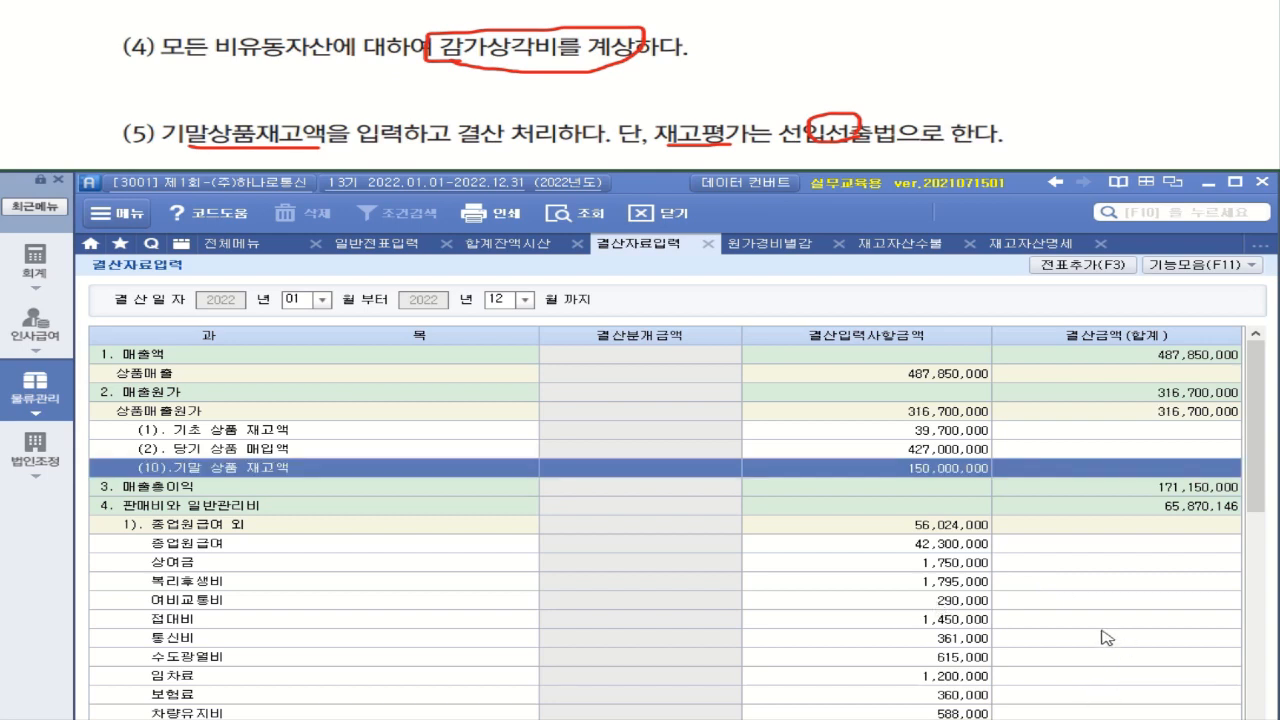
Add the closing entries from 결산자료입력 to 일반전표입력 with 전표추가 and confirm the addition
left_click(1078, 265)
left_click(603, 353)
left_click(630, 357)
Reload the December 31 vouchers in 일반전표입력 and review the closing entries for 상품매출원가, 감가상각비 and 대손상각비
left_click(388, 246)
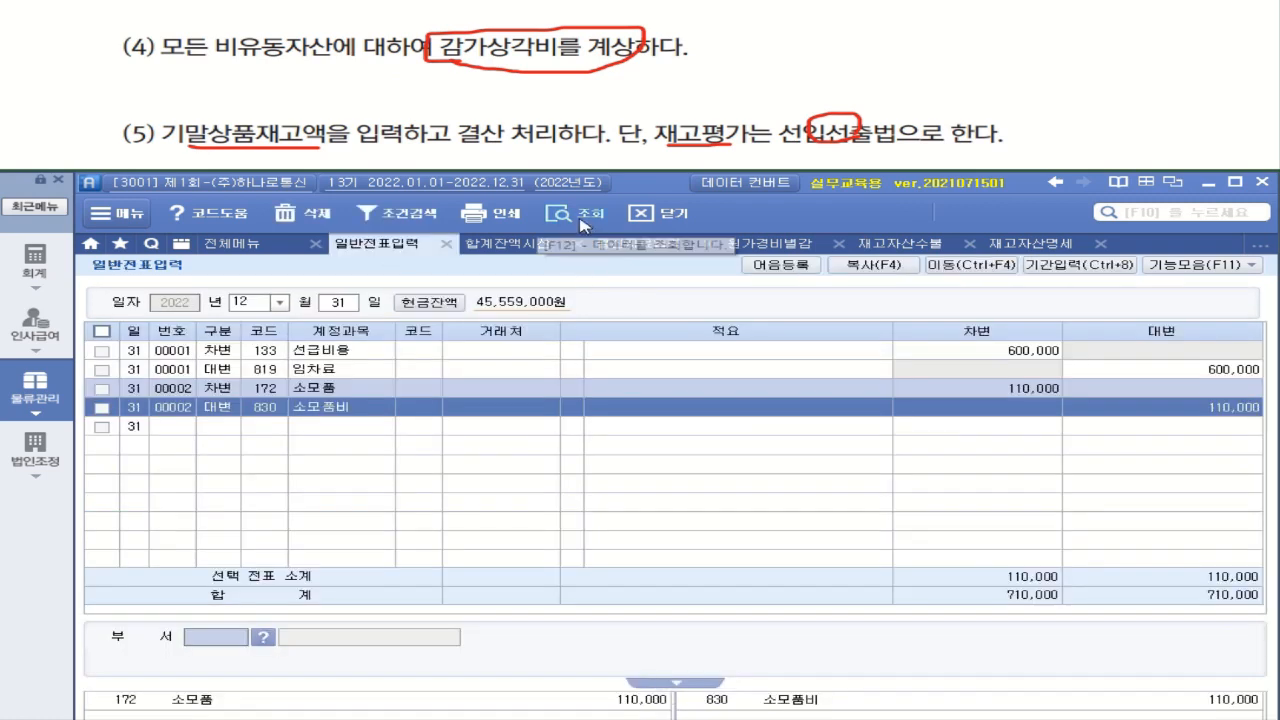
left_click(584, 220)
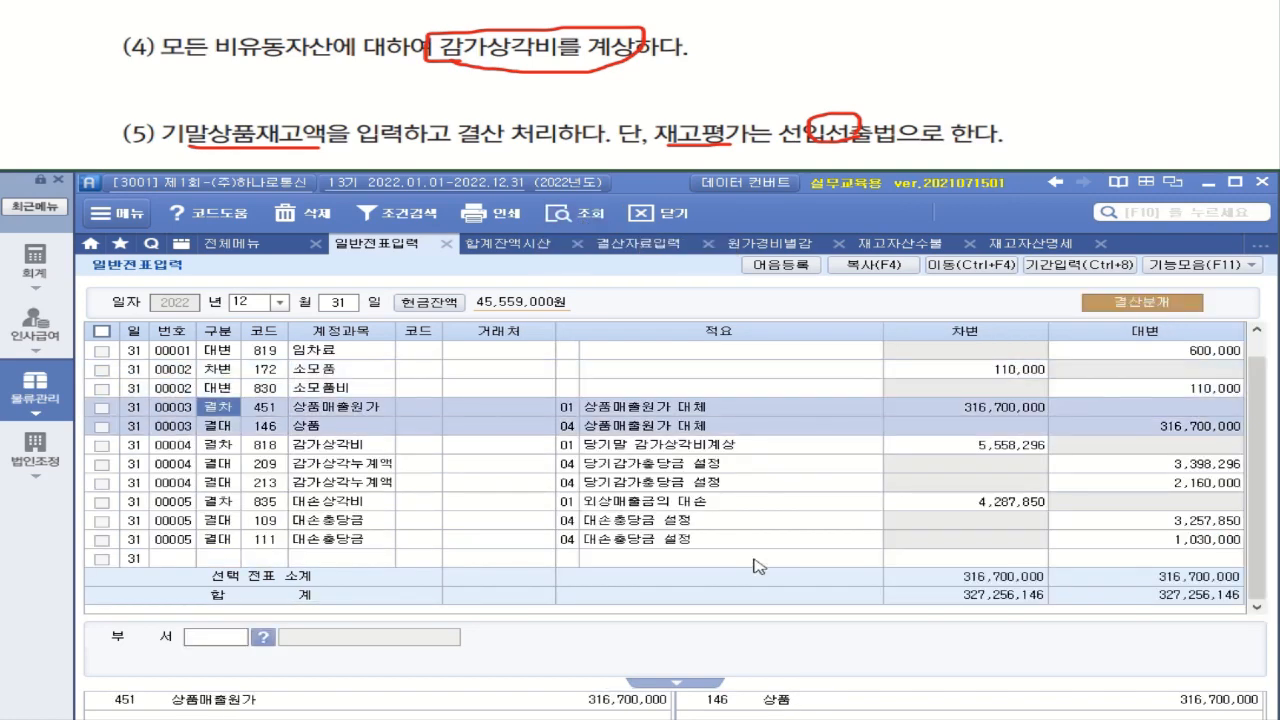
left_click(360, 448)
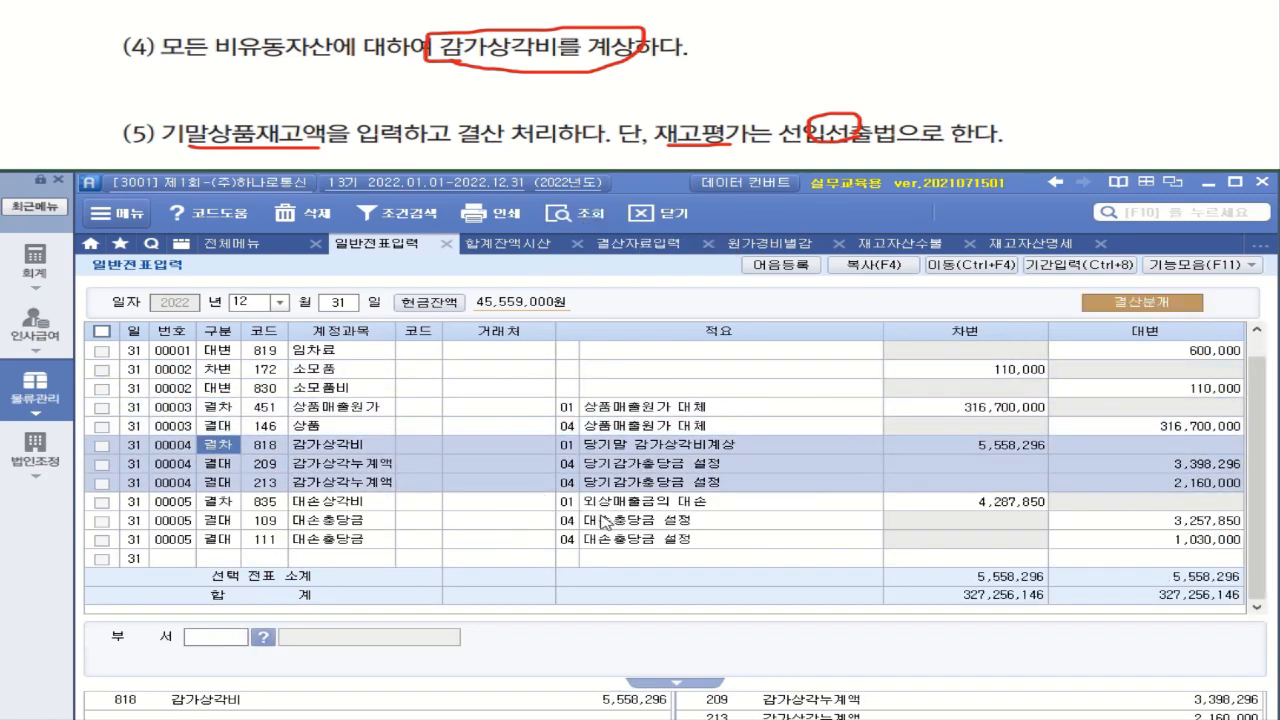
left_click(688, 546)
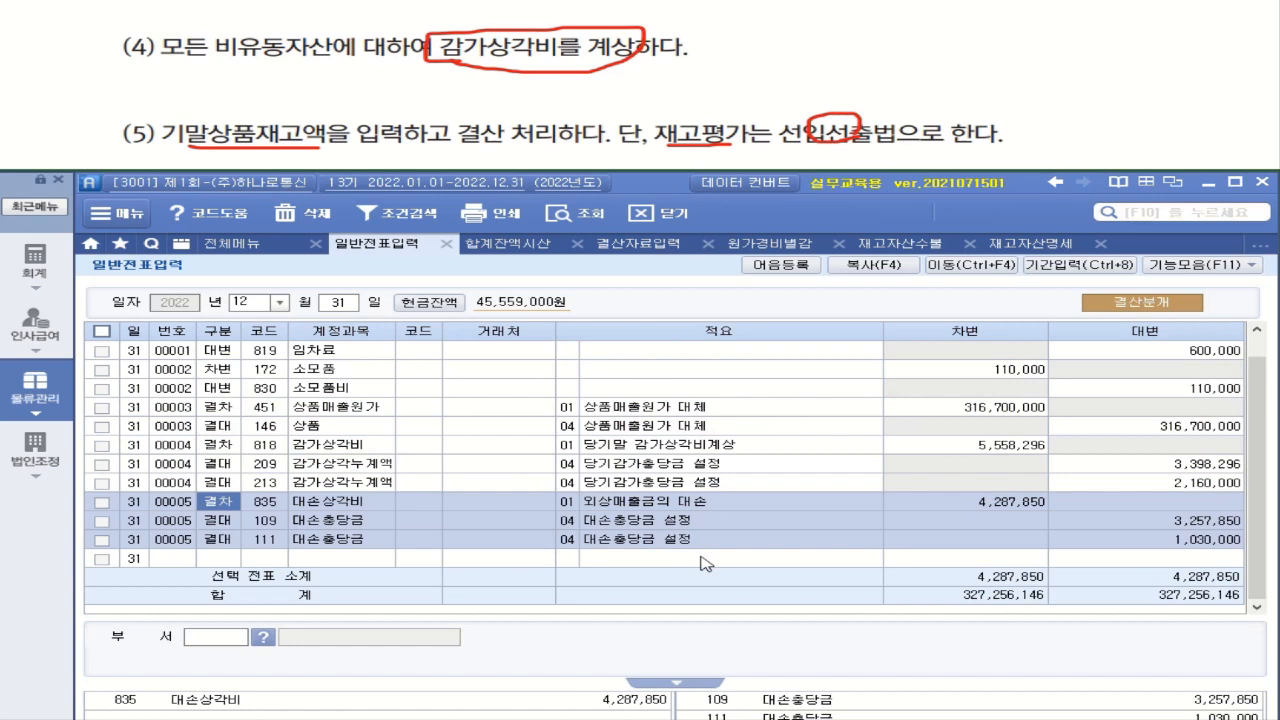
left_click(656, 250)
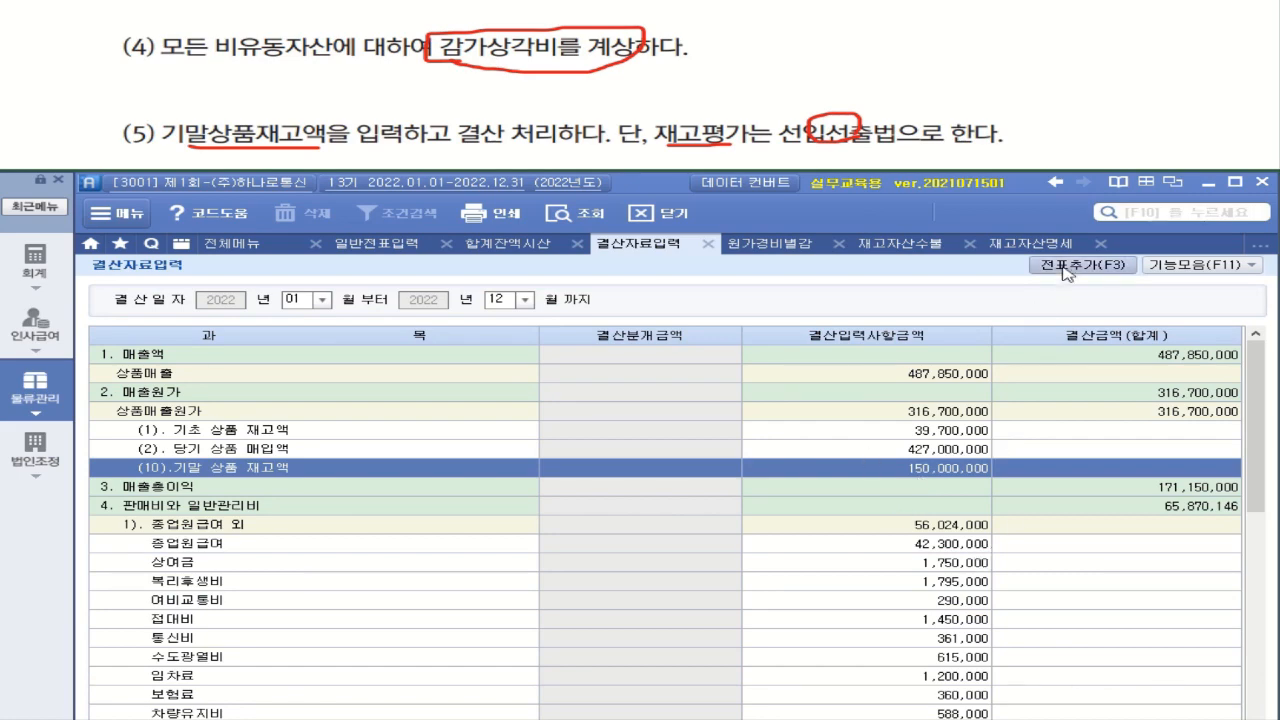
left_click(410, 245)
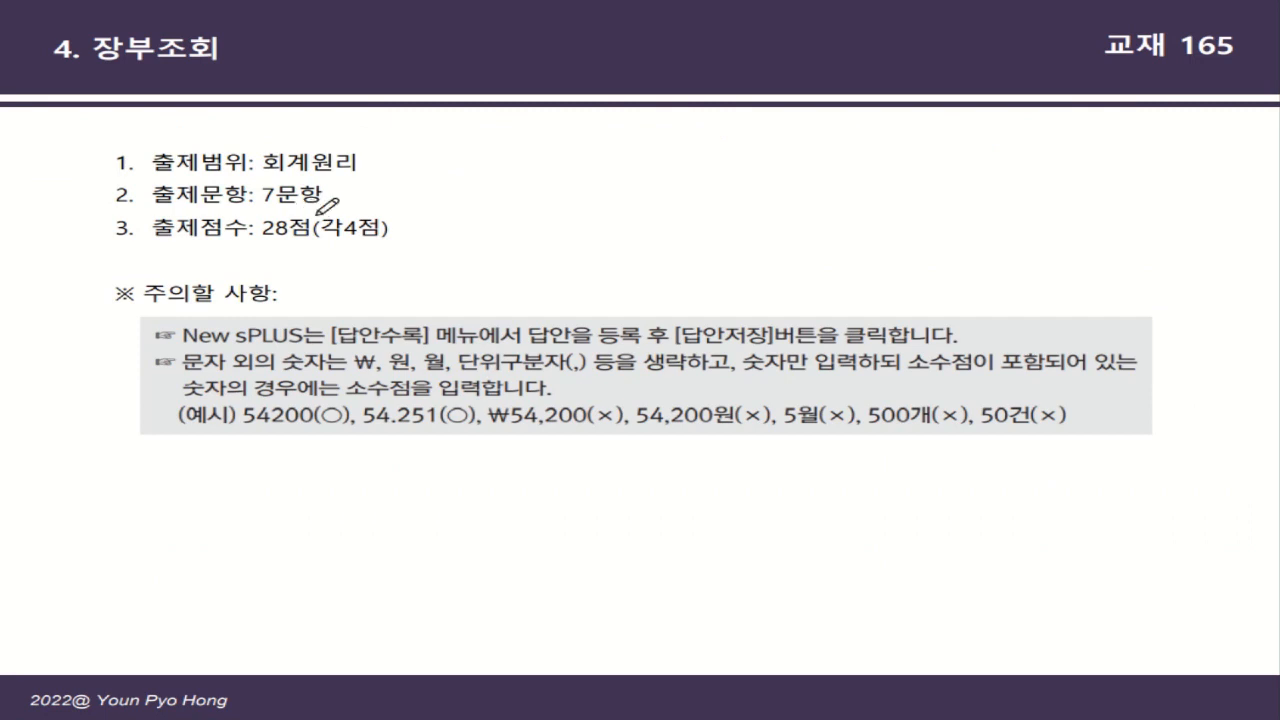
mouse_move(322, 209)
left_mouse_down()
mouse_move(263, 204)
mouse_move(318, 183)
mouse_move(337, 203)
left_mouse_up()
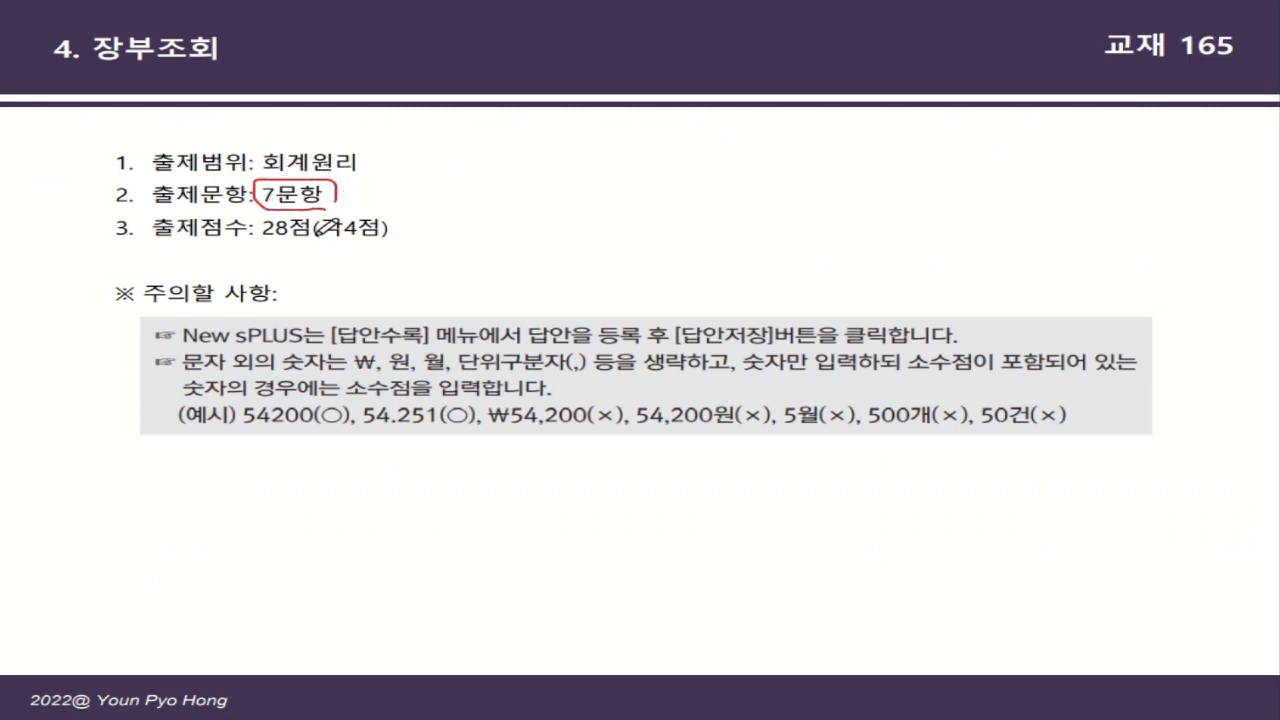
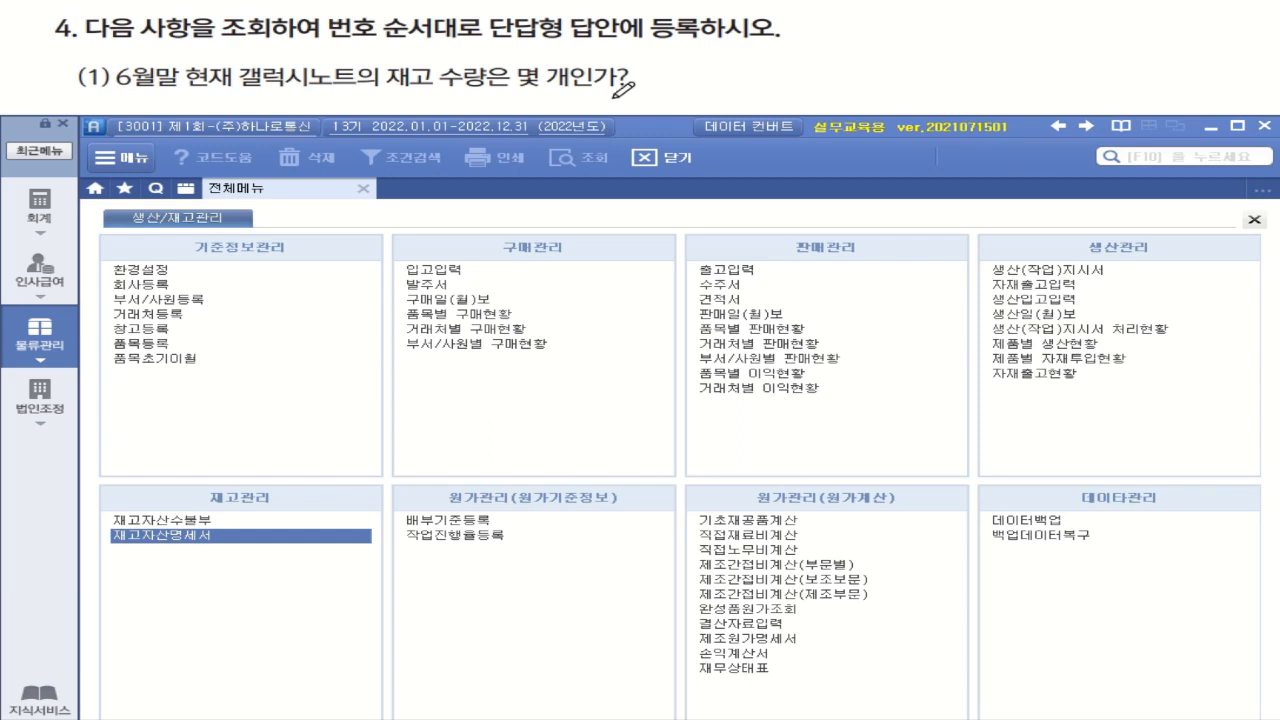
left_click_drag(396, 86, 568, 89)
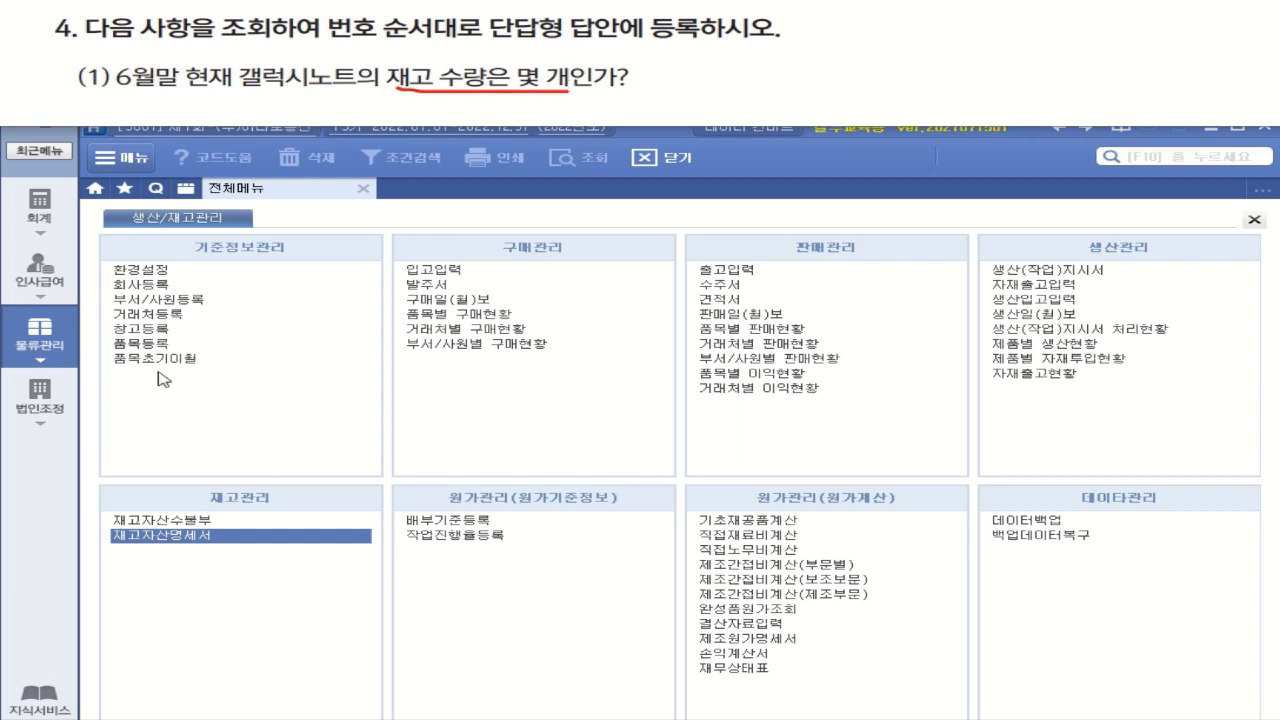
Query 재고자산수불부 under 물류관리 for January to June 2022, item codes 처음 to 끝, and check 갤럭시노트's end-of-June stock quantity
left_click(40, 345)
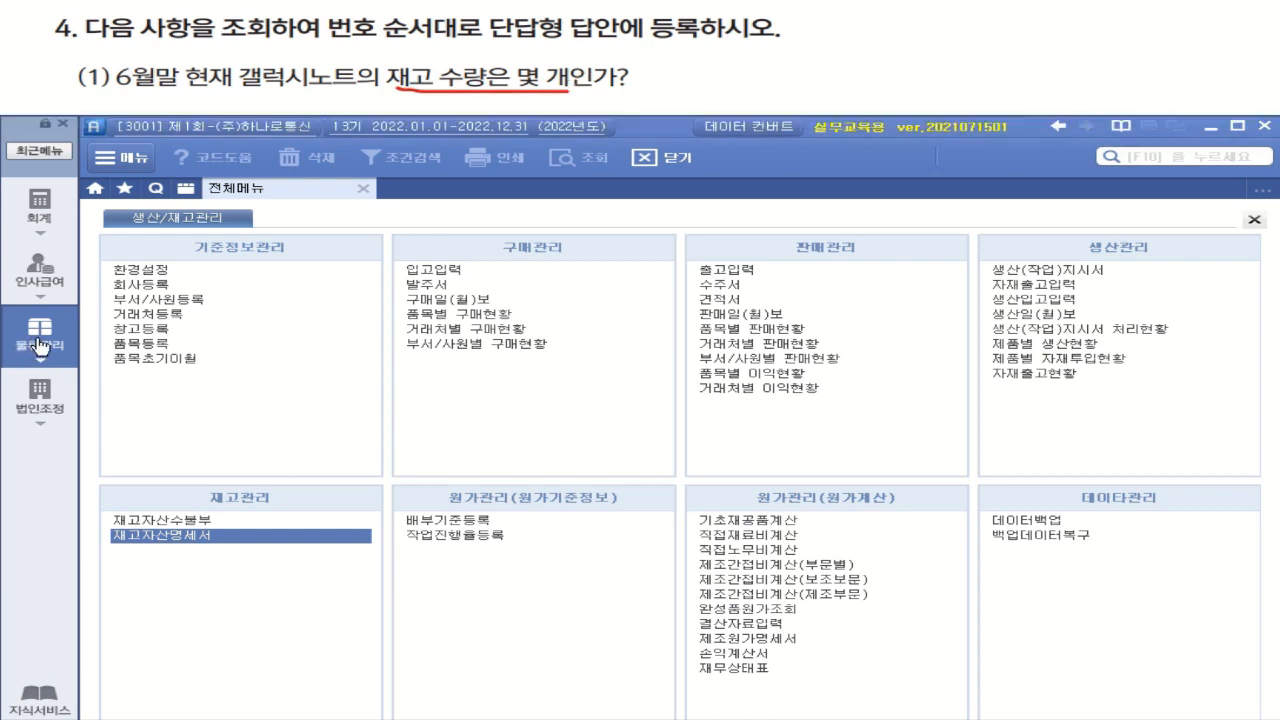
left_click(166, 521)
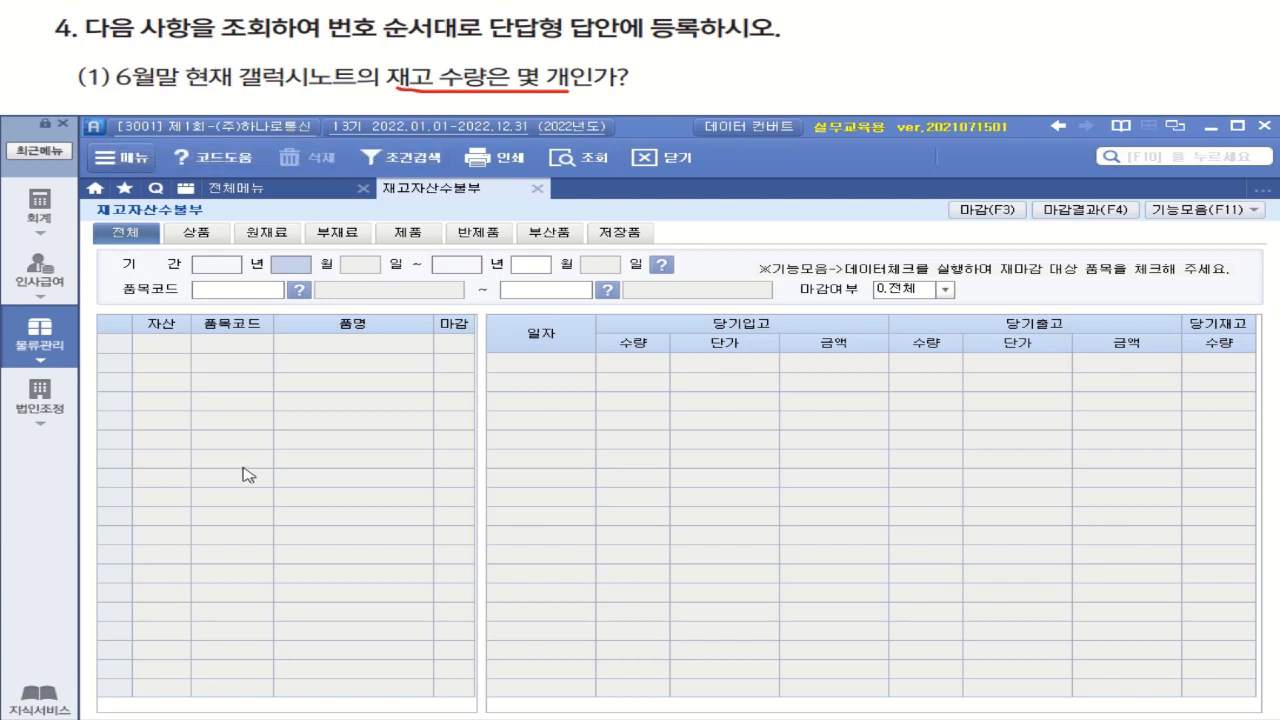
type("1")
key("Return")
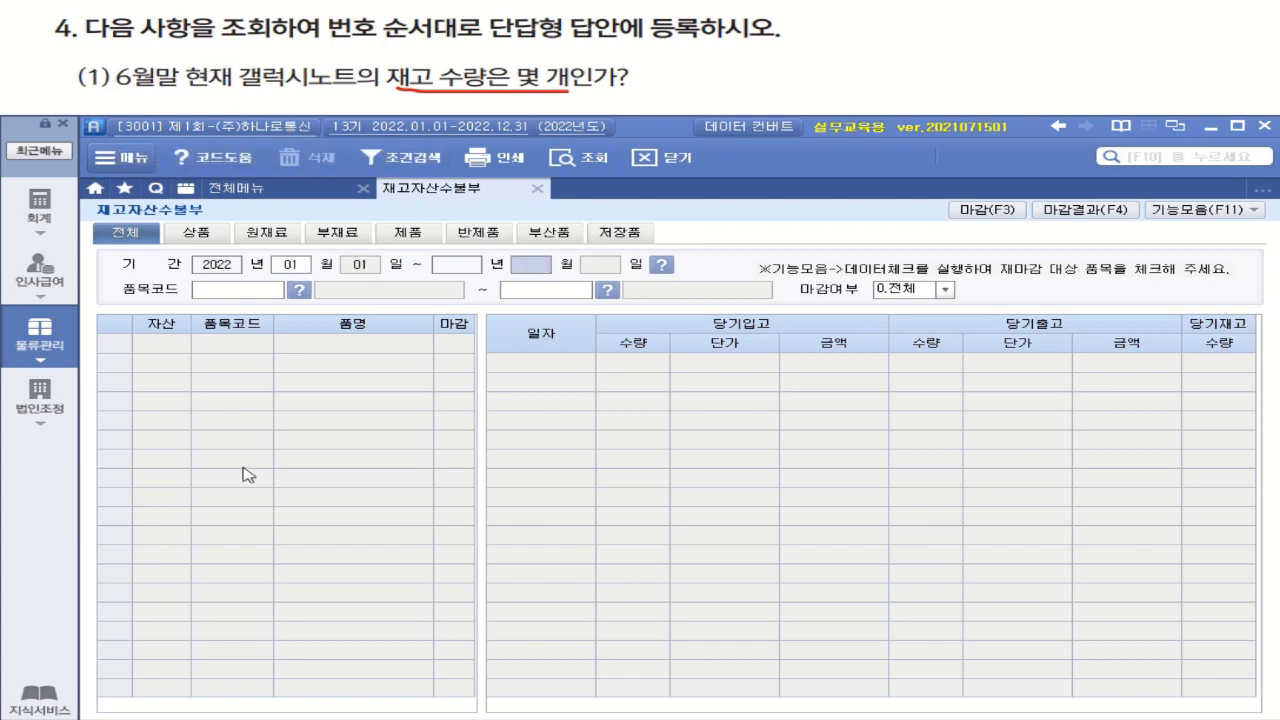
type("6")
key("Return")
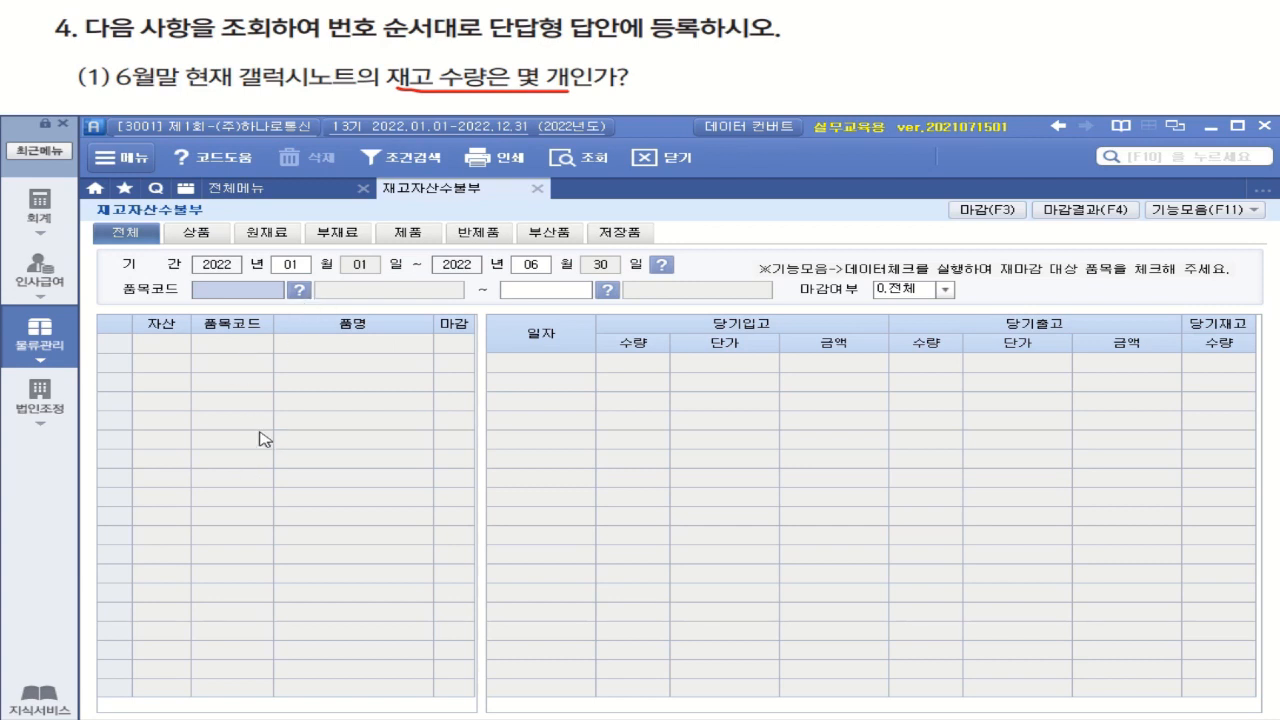
key("Return")
key("Return")
key("Return")
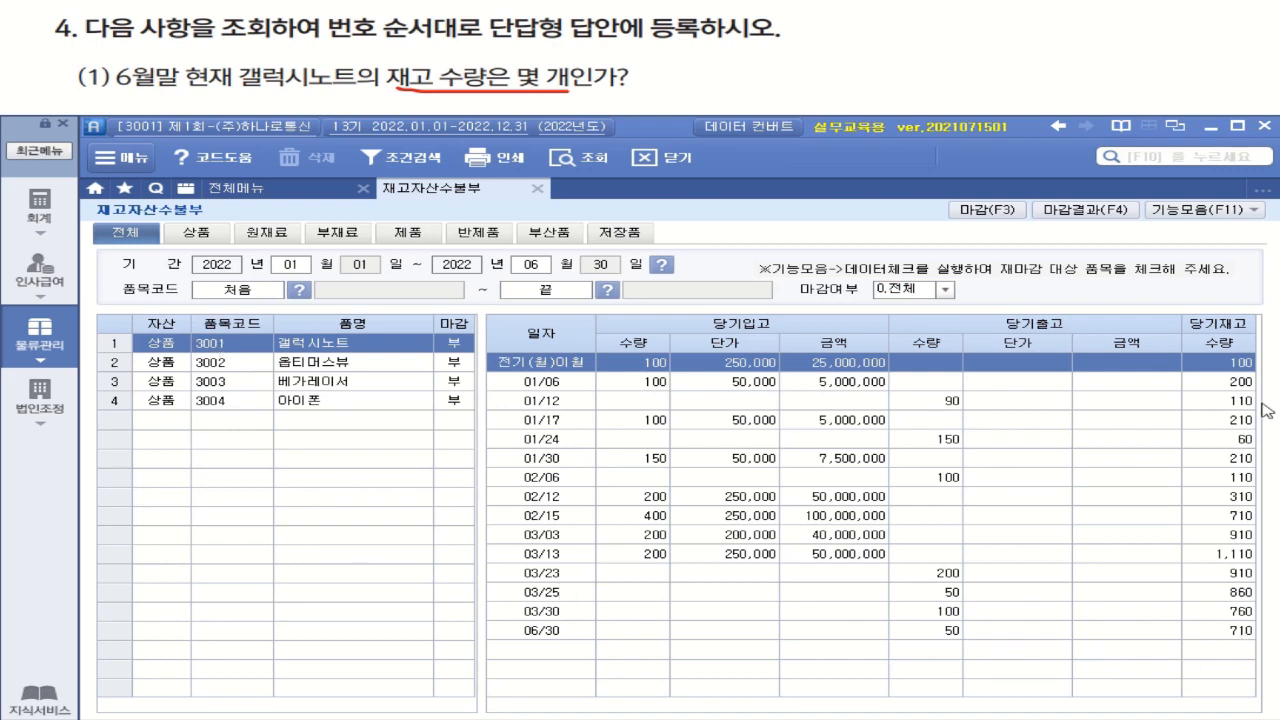
left_click(1234, 633)
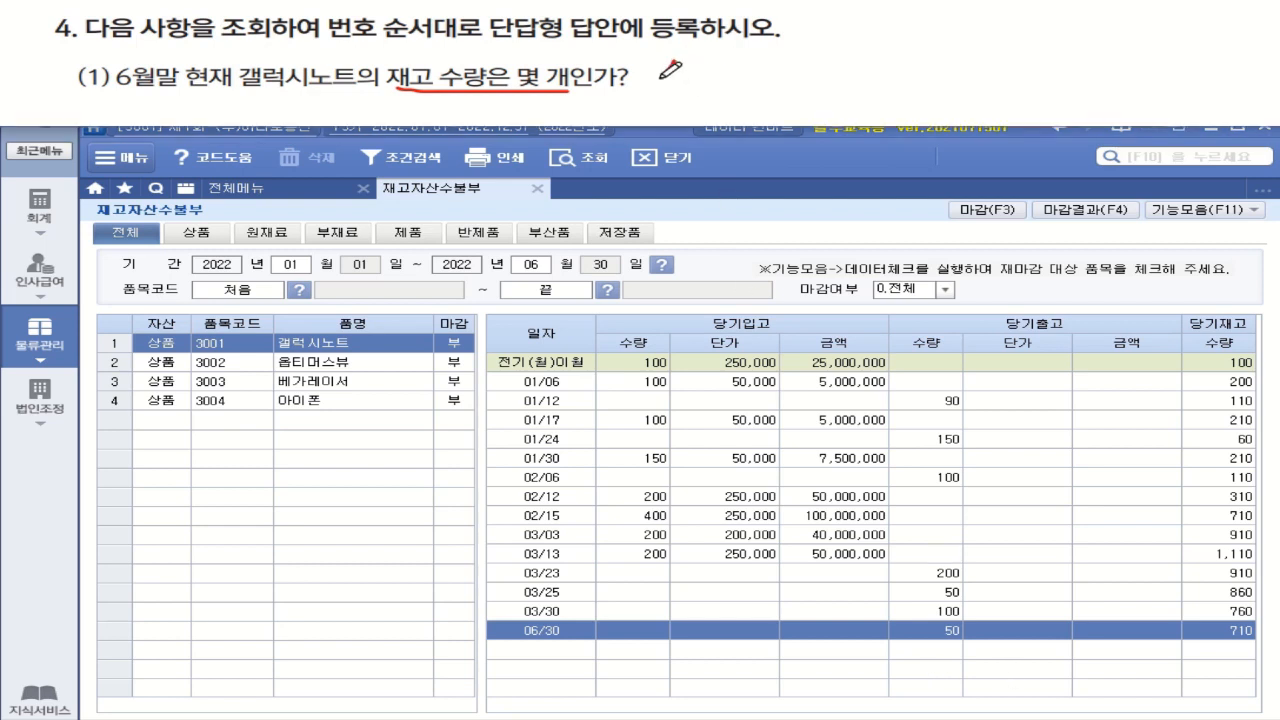
mouse_move(662, 72)
left_mouse_down()
mouse_move(688, 66)
mouse_move(682, 90)
mouse_move(756, 92)
left_mouse_up()
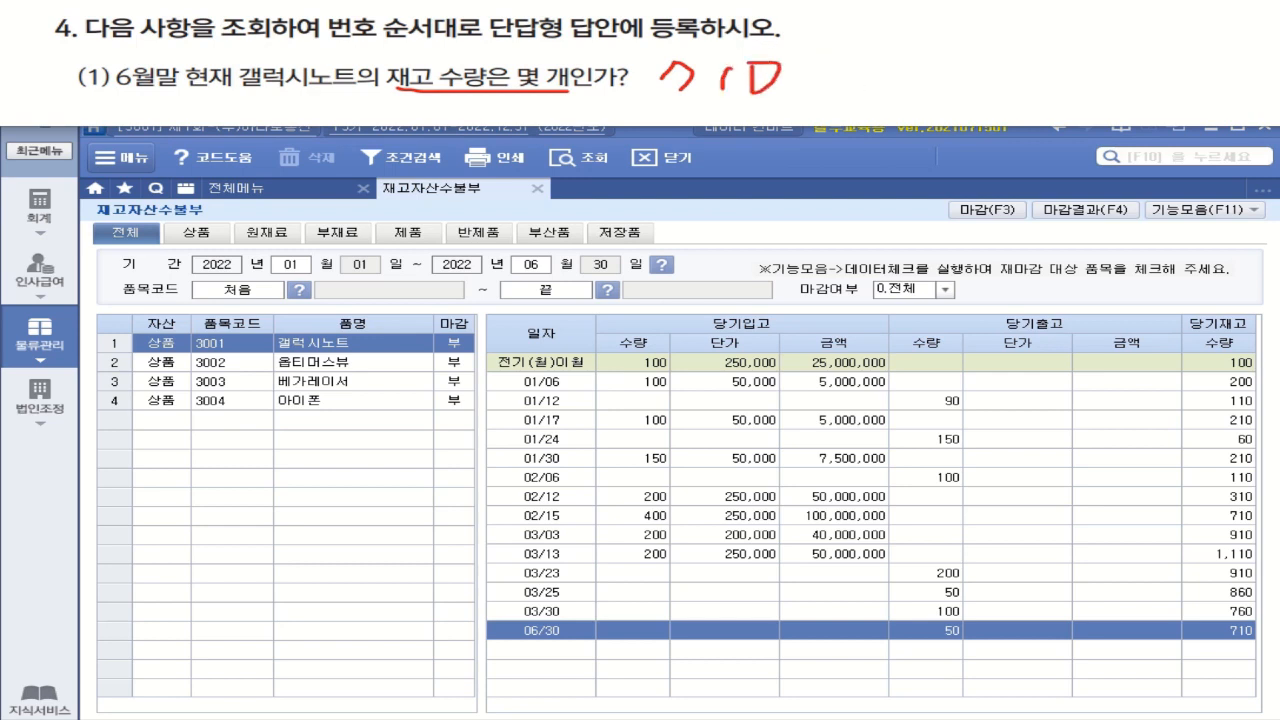
key("Right")
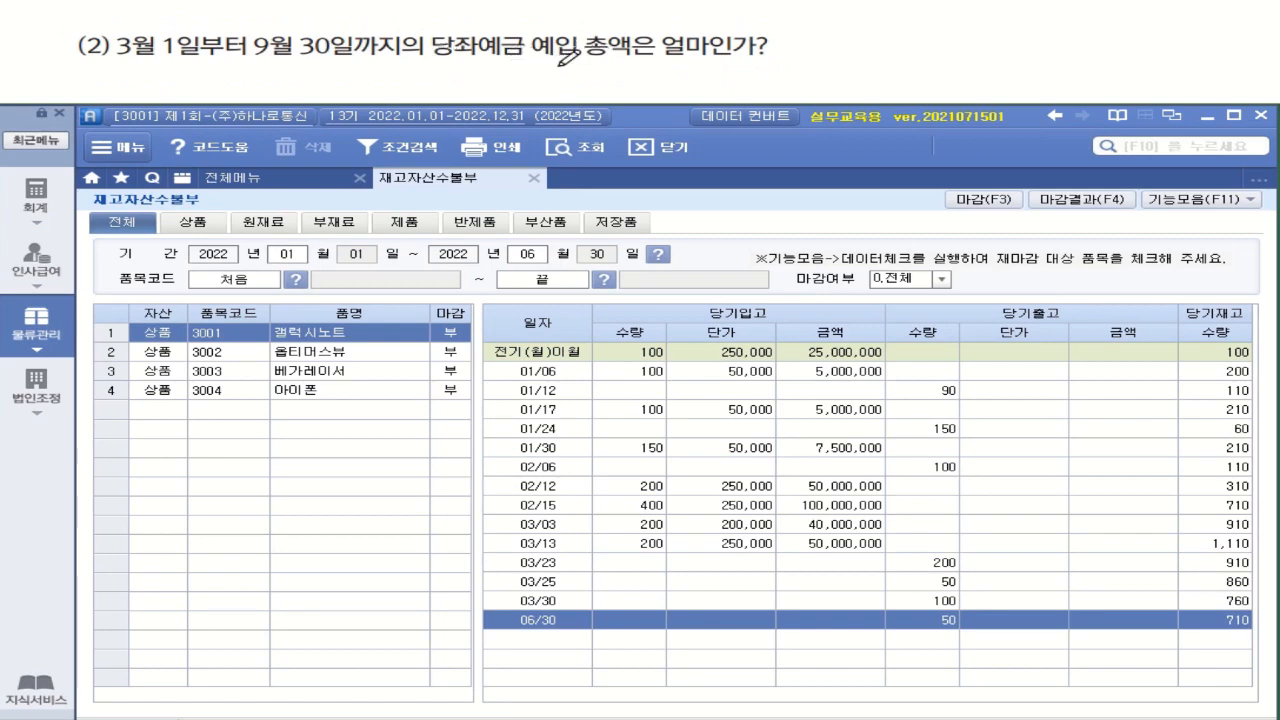
mouse_move(590, 63)
left_mouse_down()
mouse_move(566, 20)
mouse_move(586, 62)
mouse_move(666, 58)
left_mouse_up()
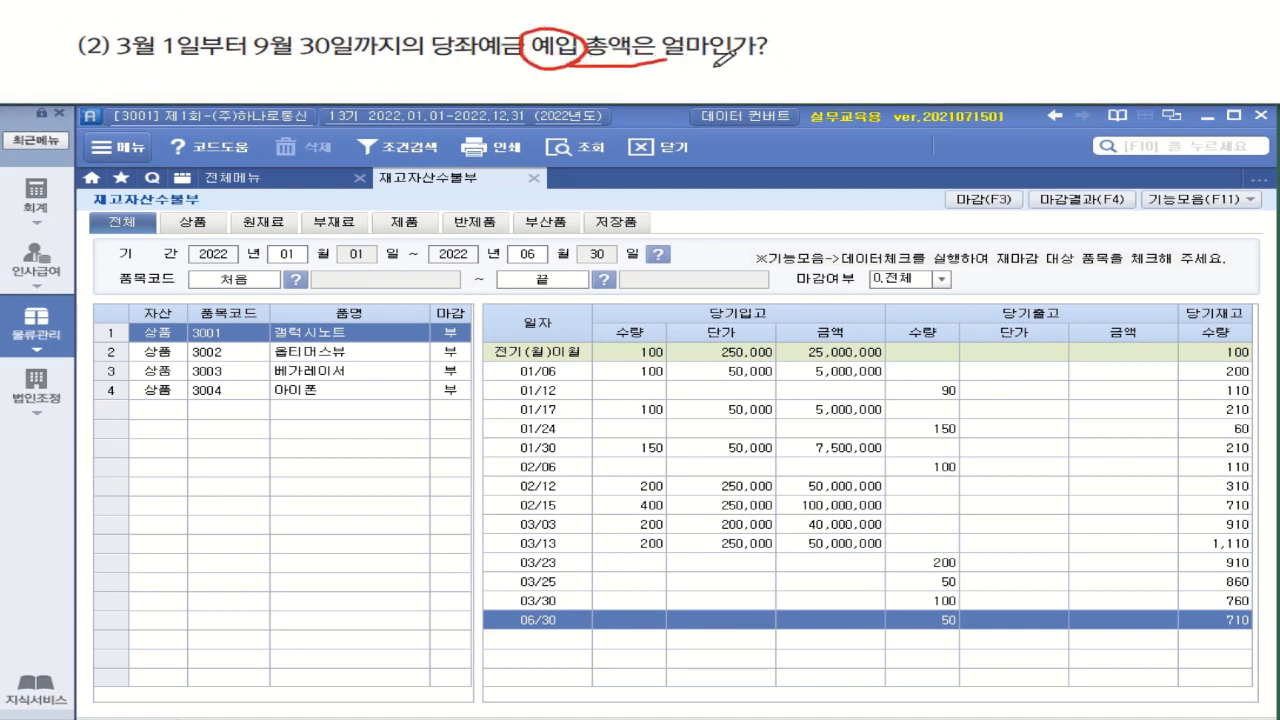
left_click_drag(114, 62, 384, 63)
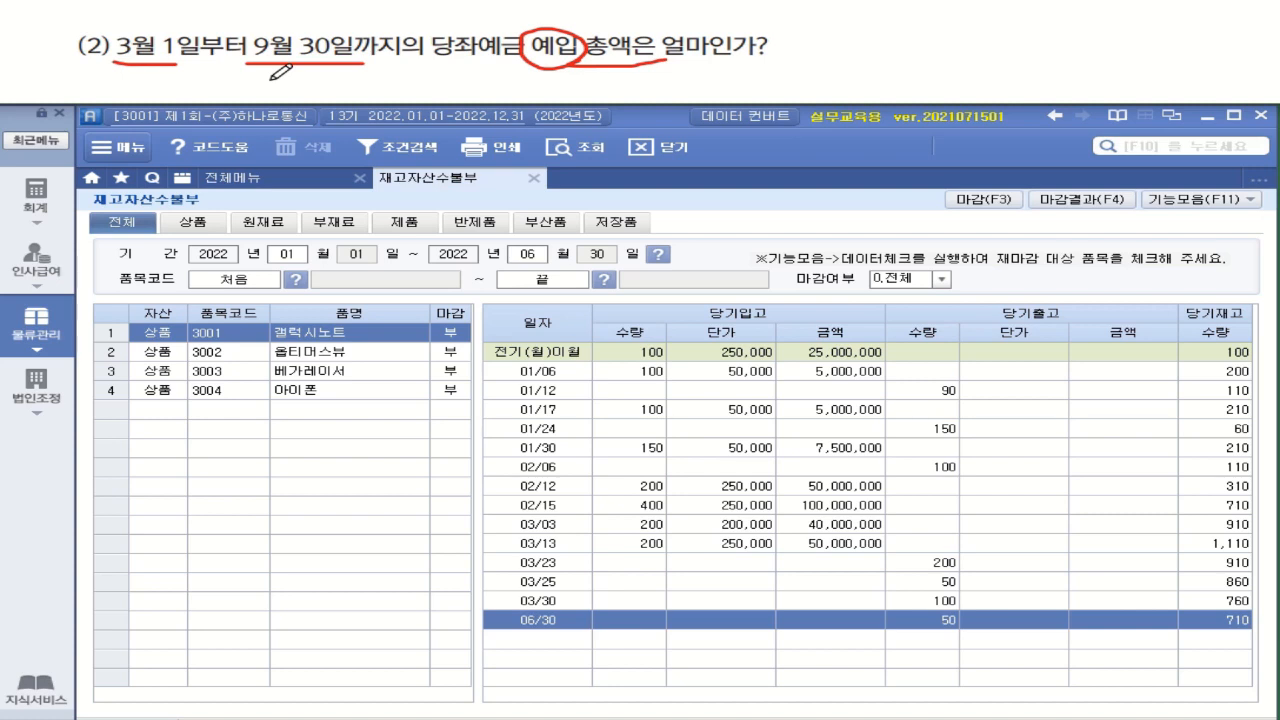
Query 일/월계표 in the accounting module for March 1 to September 30, 2022, and check 당좌예금's total deposits in the debit total
left_click(246, 181)
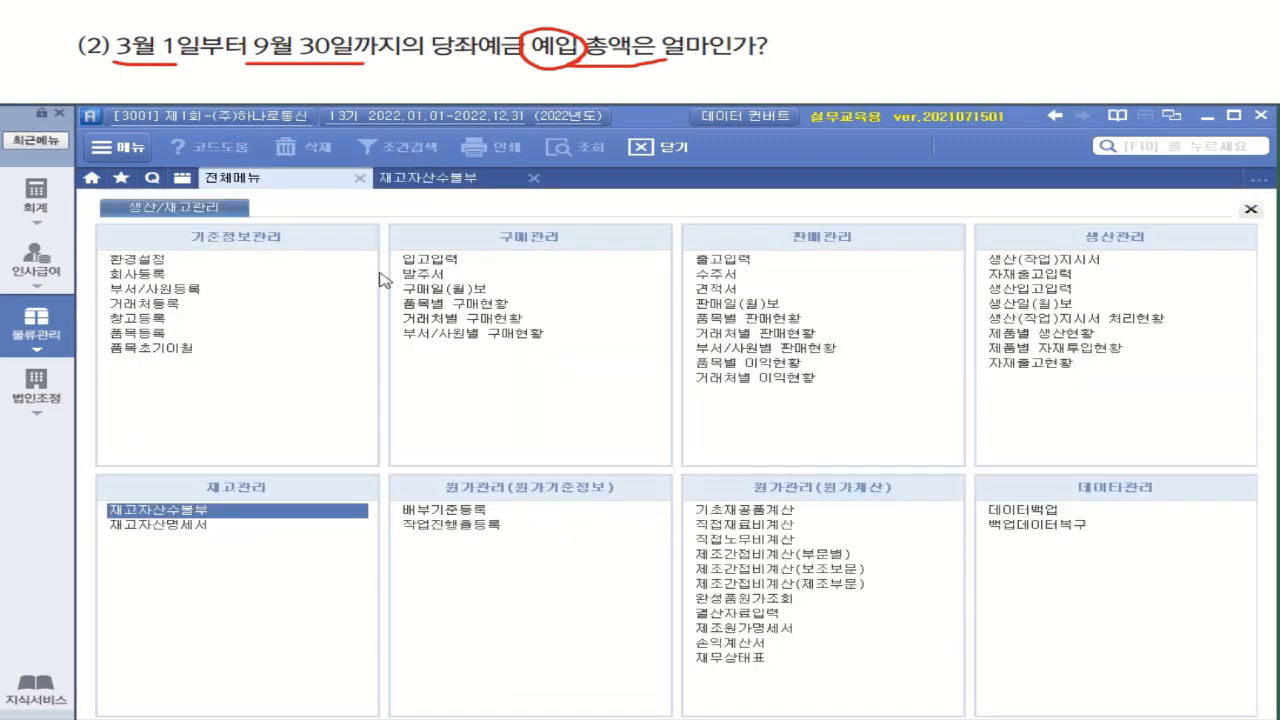
left_click(40, 208)
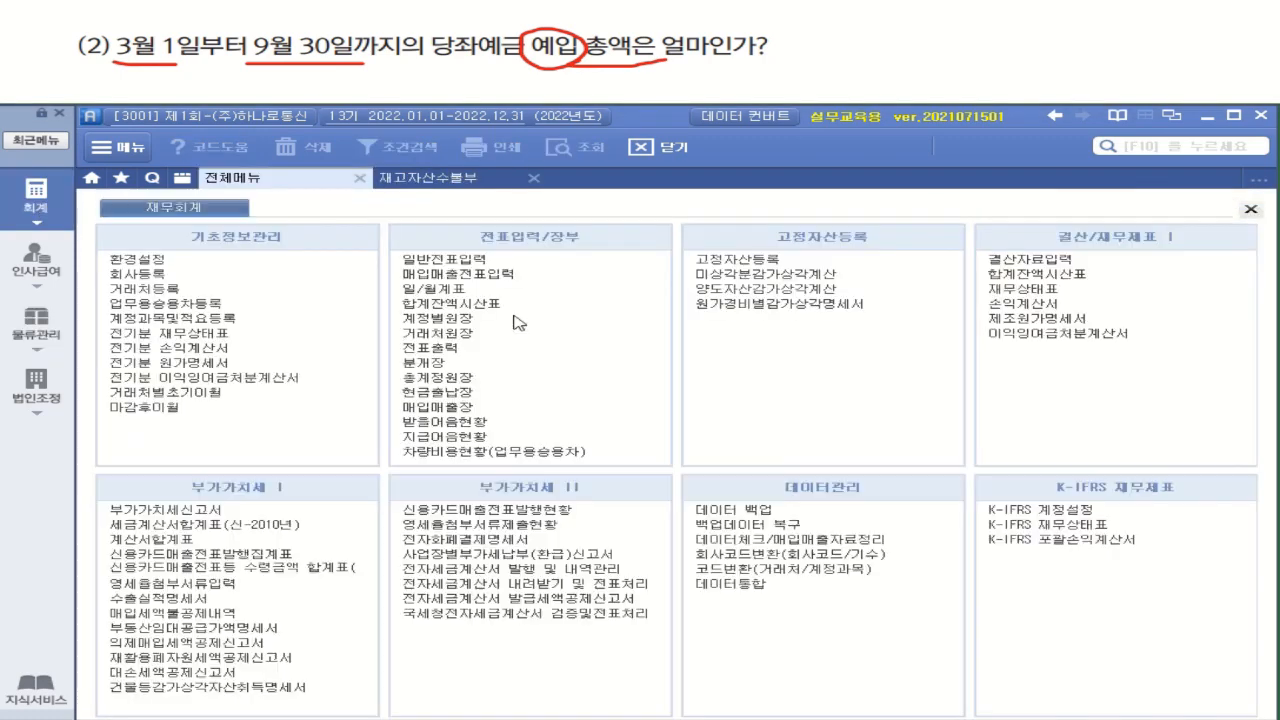
left_click(443, 291)
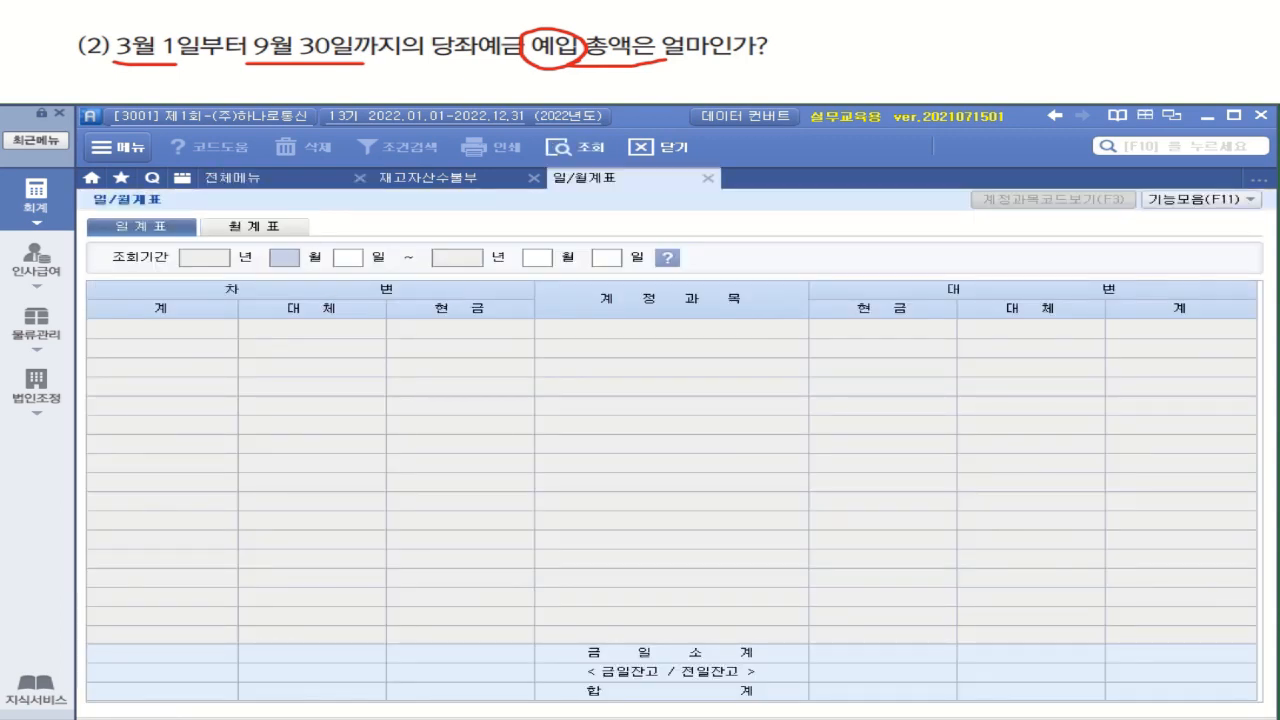
type("03")
key("Return")
key("Return")
type("09")
key("Return")
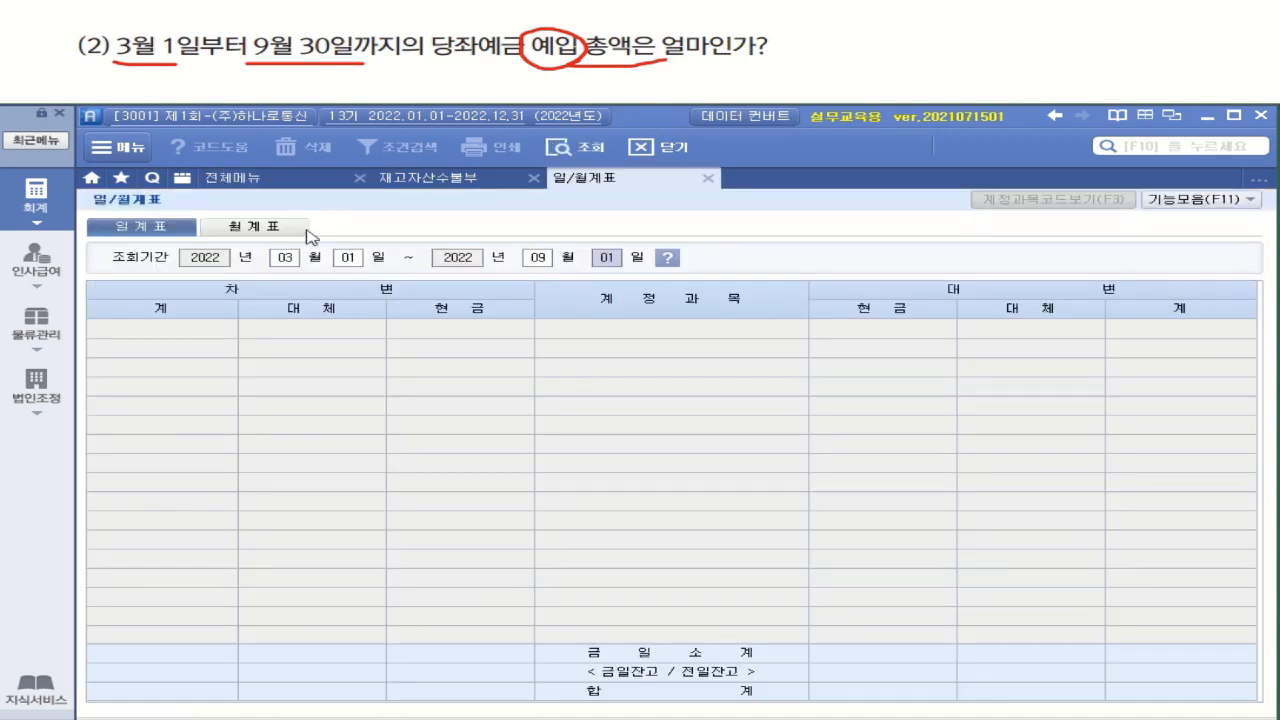
type("30")
key("Return")
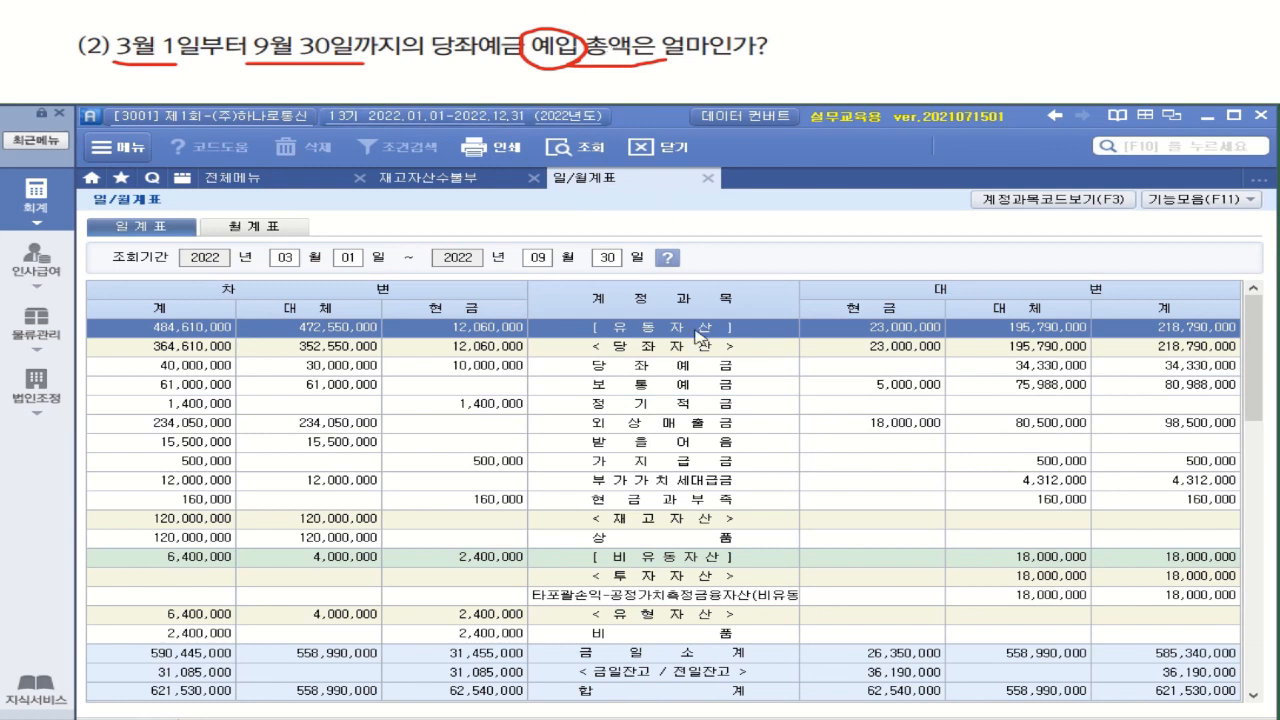
left_click(700, 372)
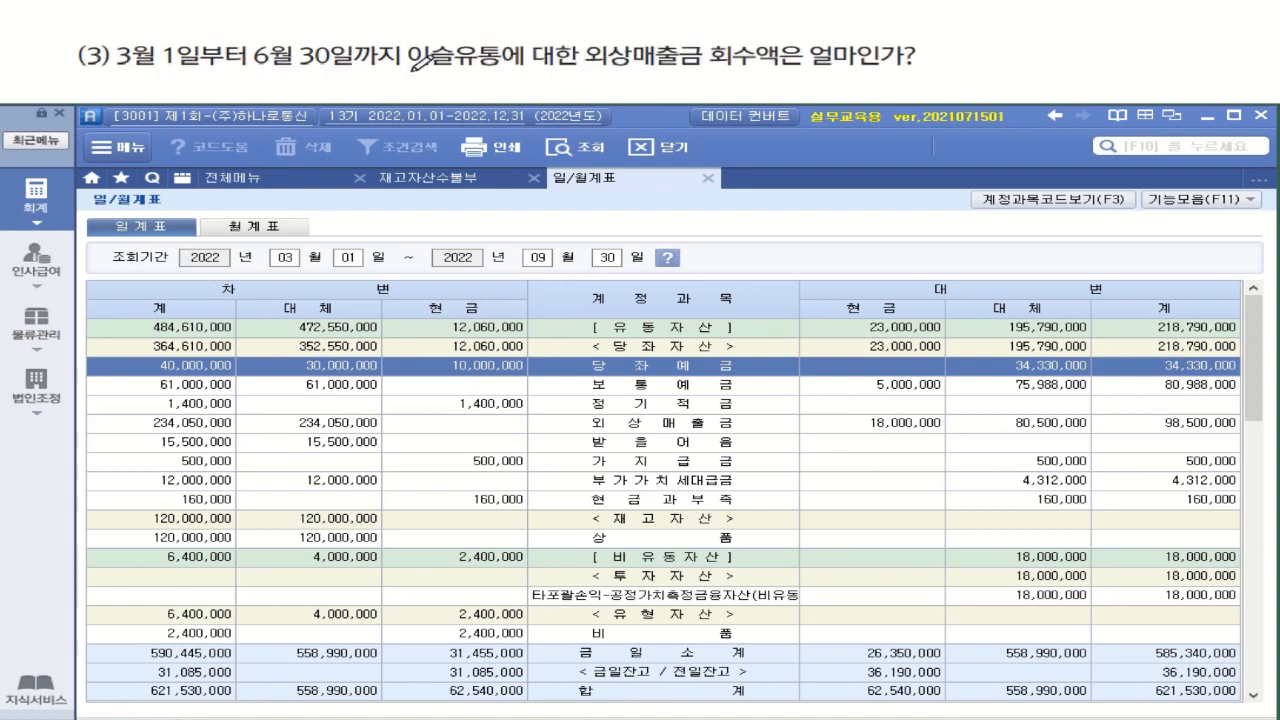
left_click_drag(410, 68, 492, 68)
mouse_move(606, 68)
left_mouse_down()
mouse_move(755, 68)
mouse_move(800, 48)
mouse_move(712, 60)
left_mouse_up()
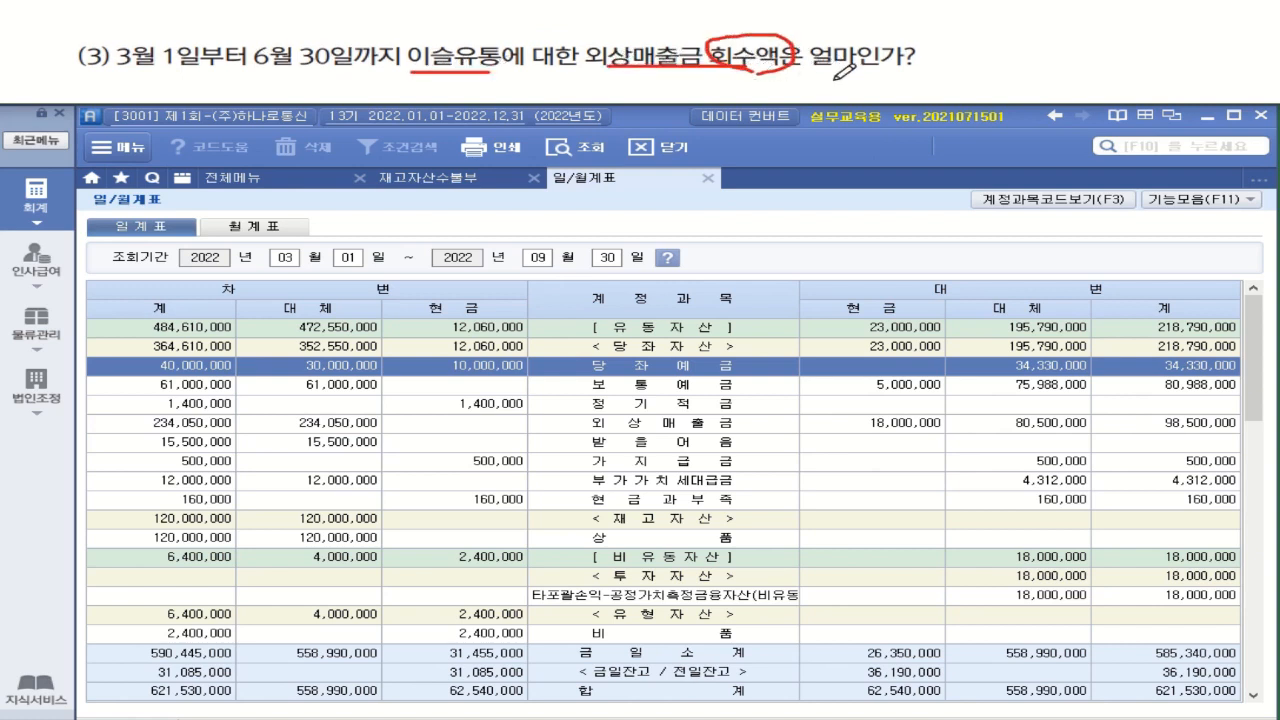
mouse_move(395, 41)
left_mouse_down()
mouse_move(403, 76)
mouse_move(506, 31)
mouse_move(514, 68)
left_mouse_up()
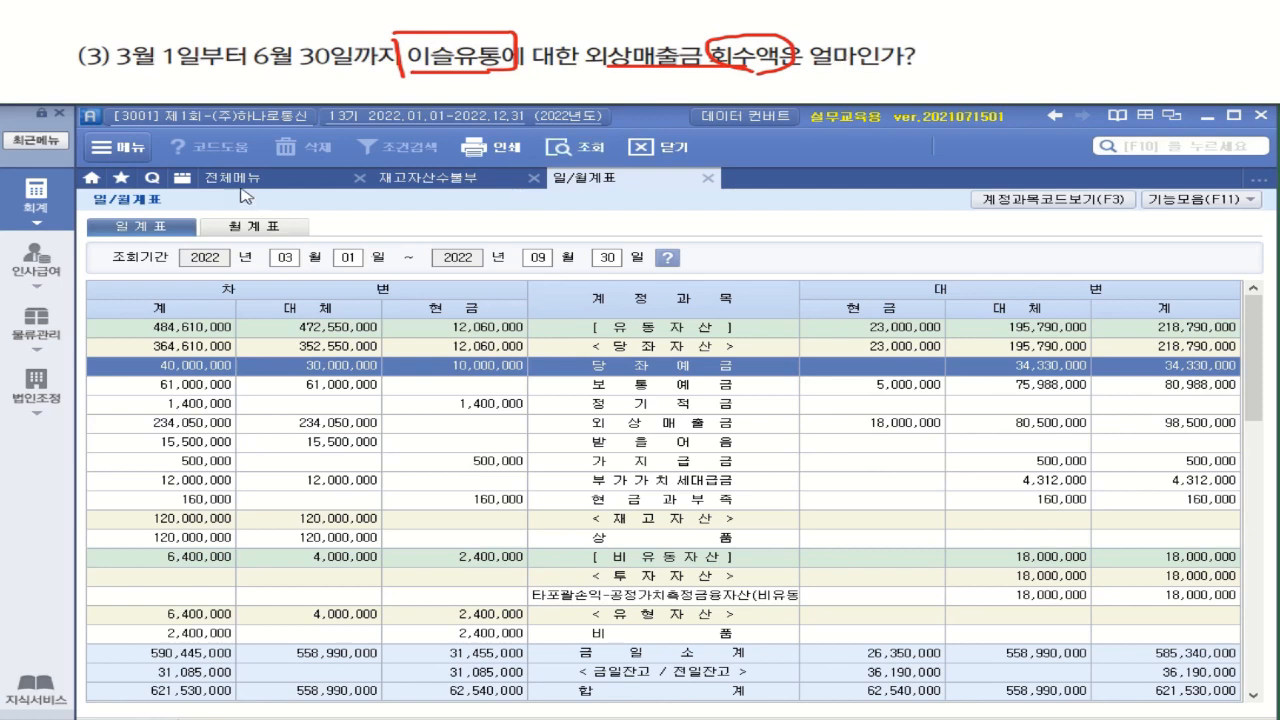
Open 거래처원장 and set its balance inquiry period to March 1 through June 30, 2022
left_click(243, 182)
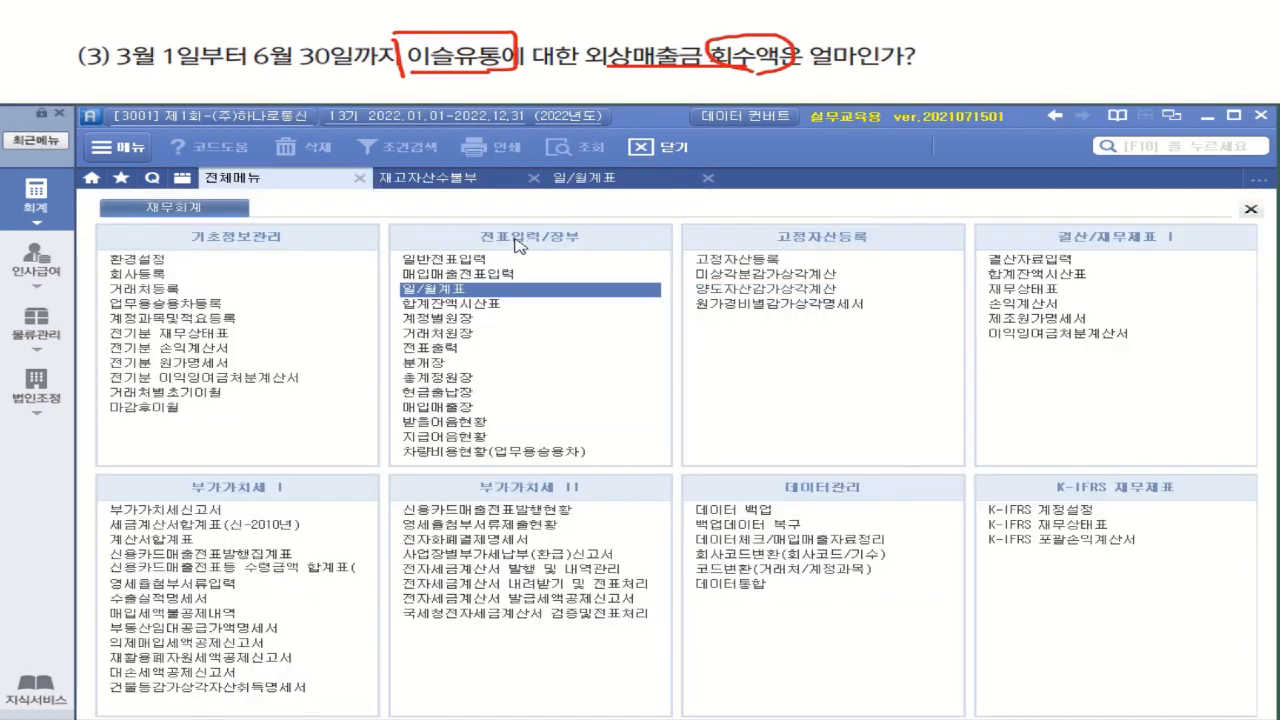
left_click(452, 335)
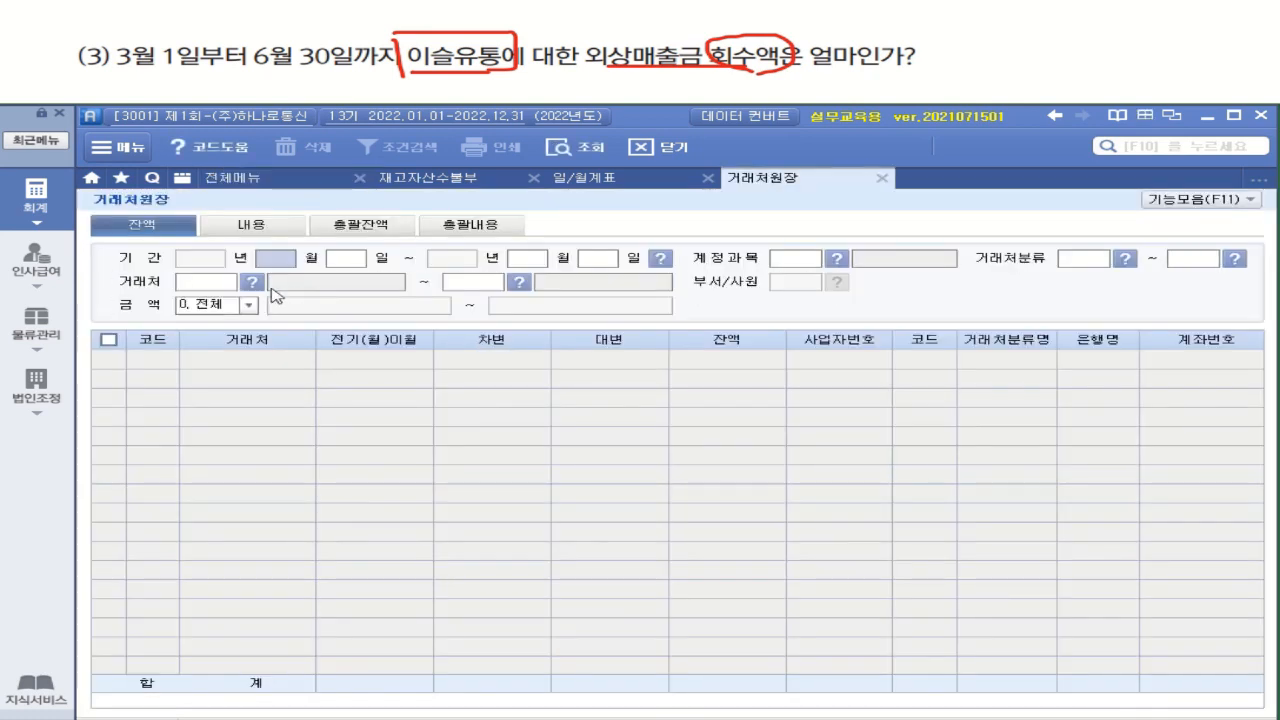
type("3")
key("Return")
type("1")
key("Return")
type("6")
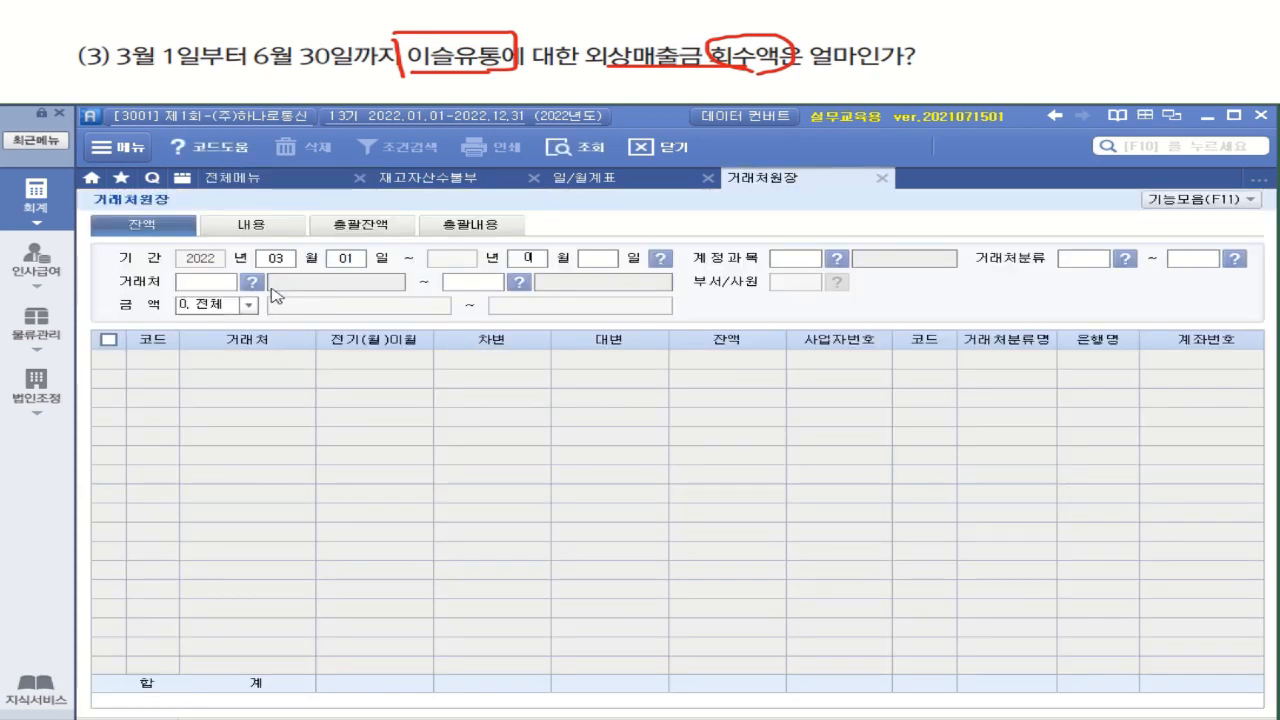
key("Return")
type("30")
key("Return")
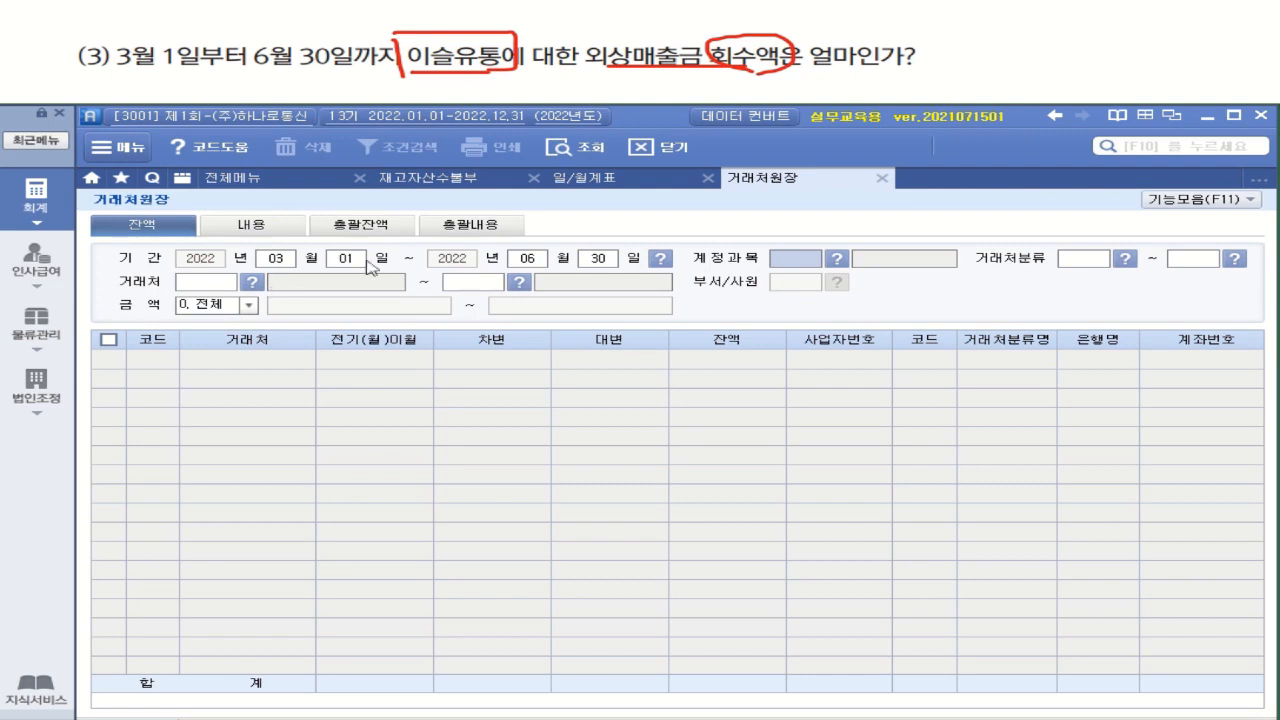
Choose account 108 외상매출금 for the inquiry and leave the 거래처분류 range blank
left_click(837, 258)
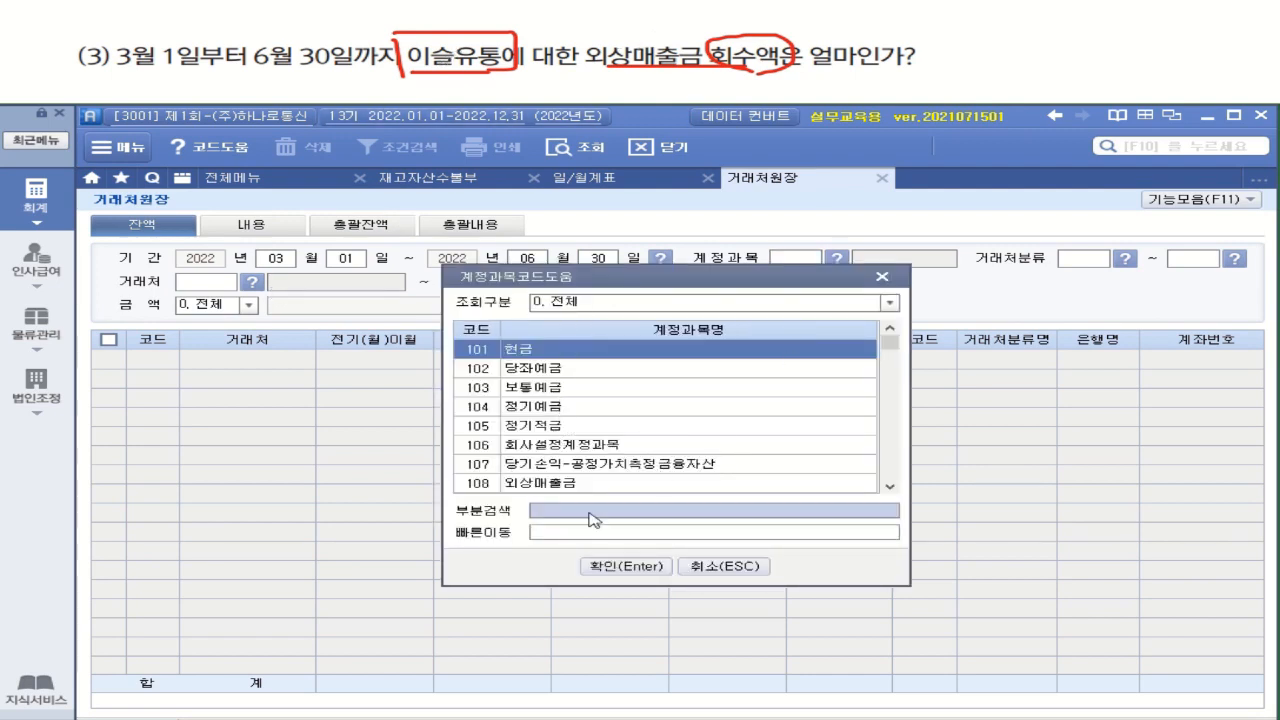
left_click(546, 488)
double_click(545, 489)
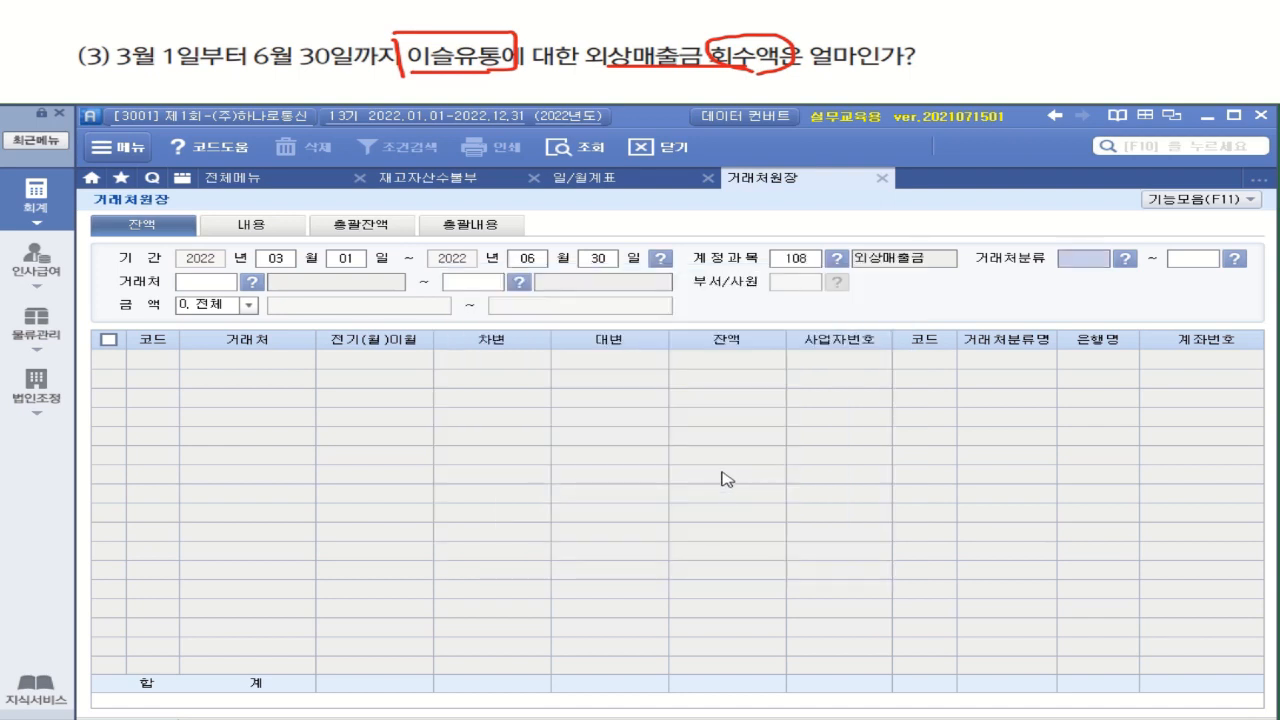
key("Return")
key("Return")
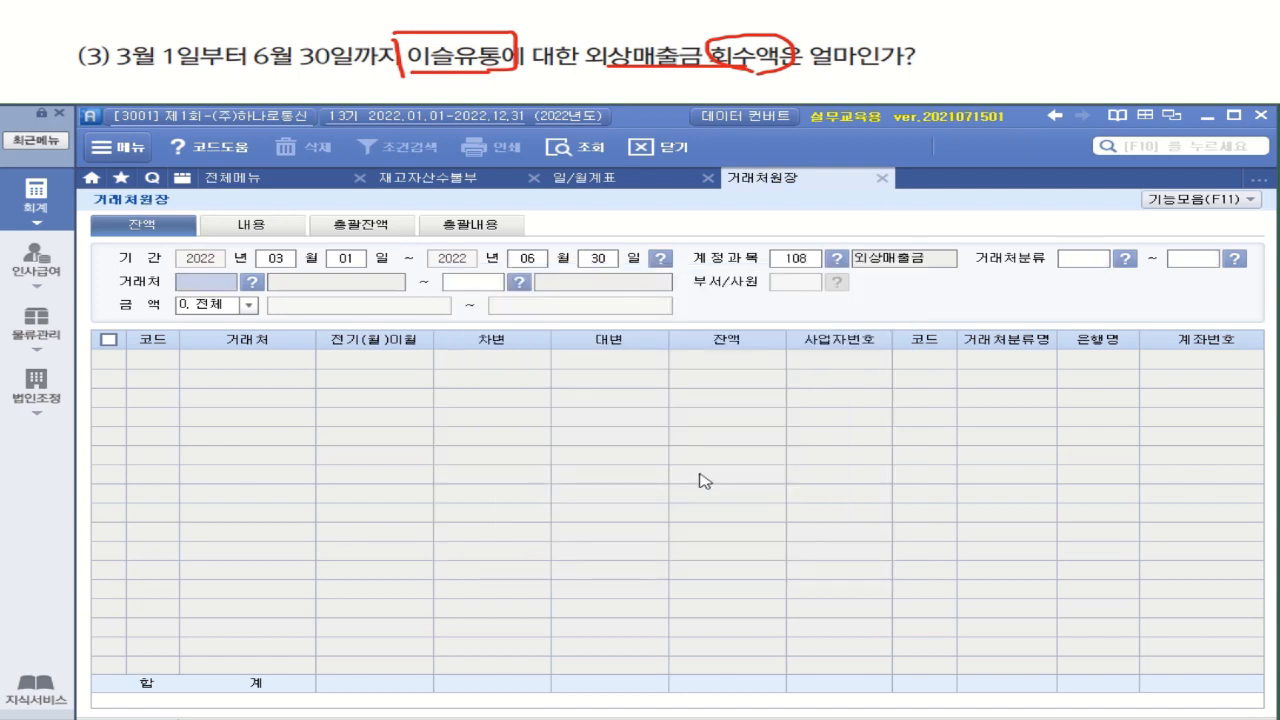
Limit the customer range to 이슬유통 at both ends, run the query and check the collected amount in the credit column
left_click(252, 282)
double_click(482, 376)
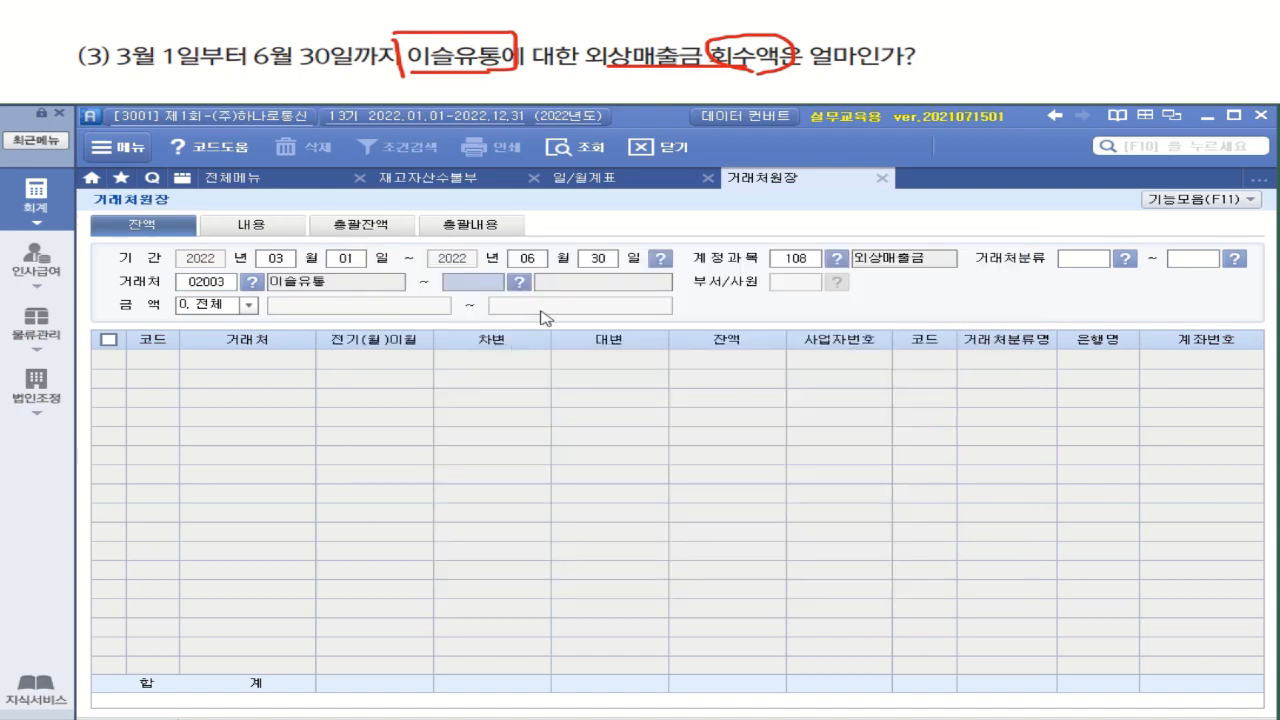
left_click(518, 282)
double_click(508, 376)
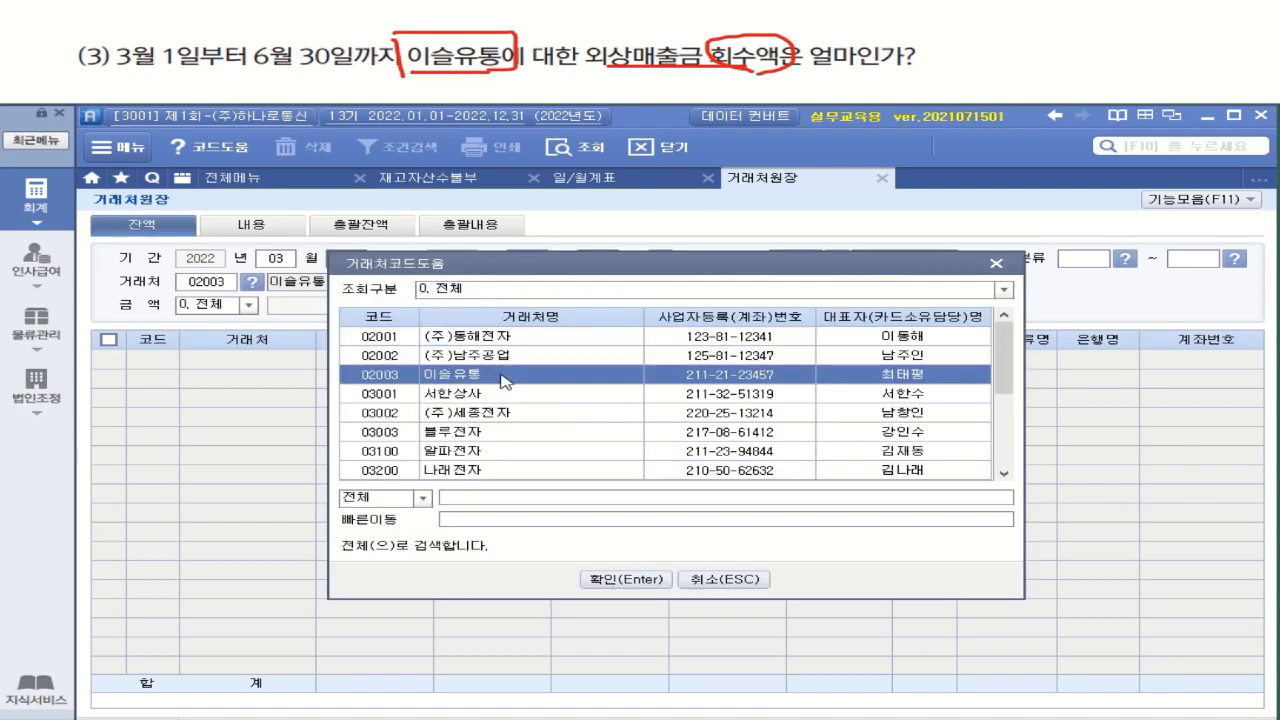
key("Return")
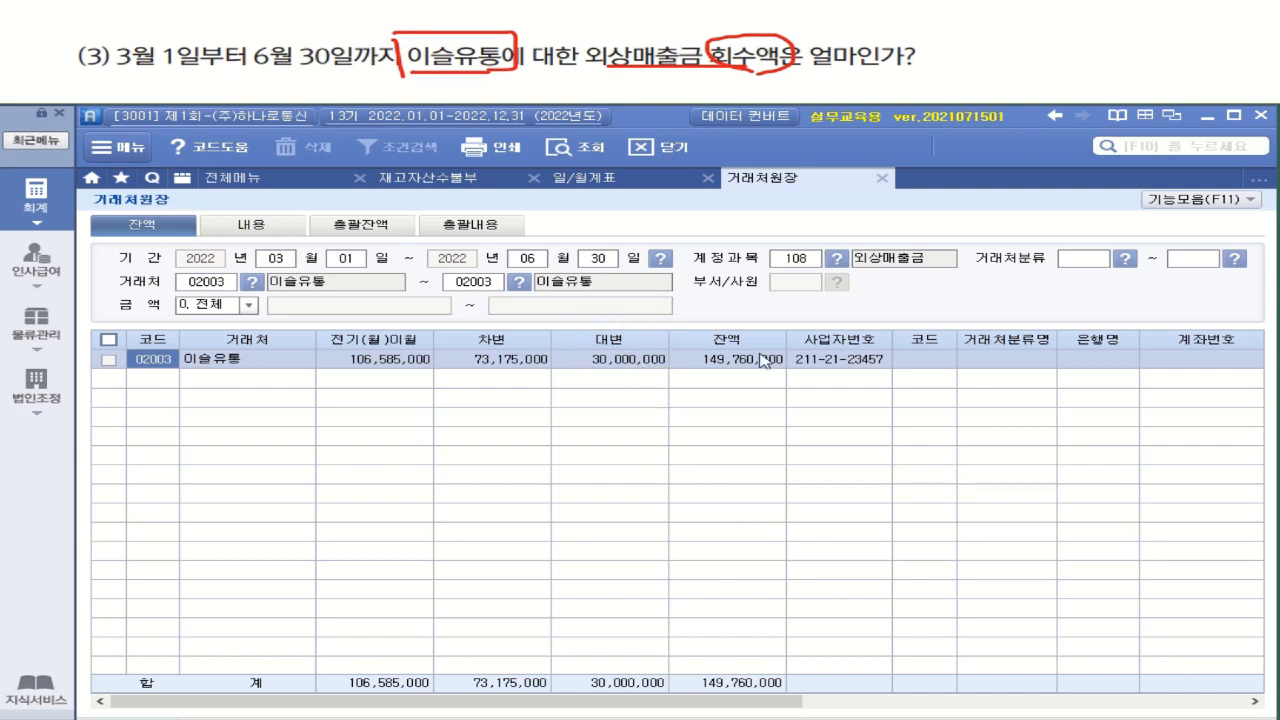
left_click(627, 369)
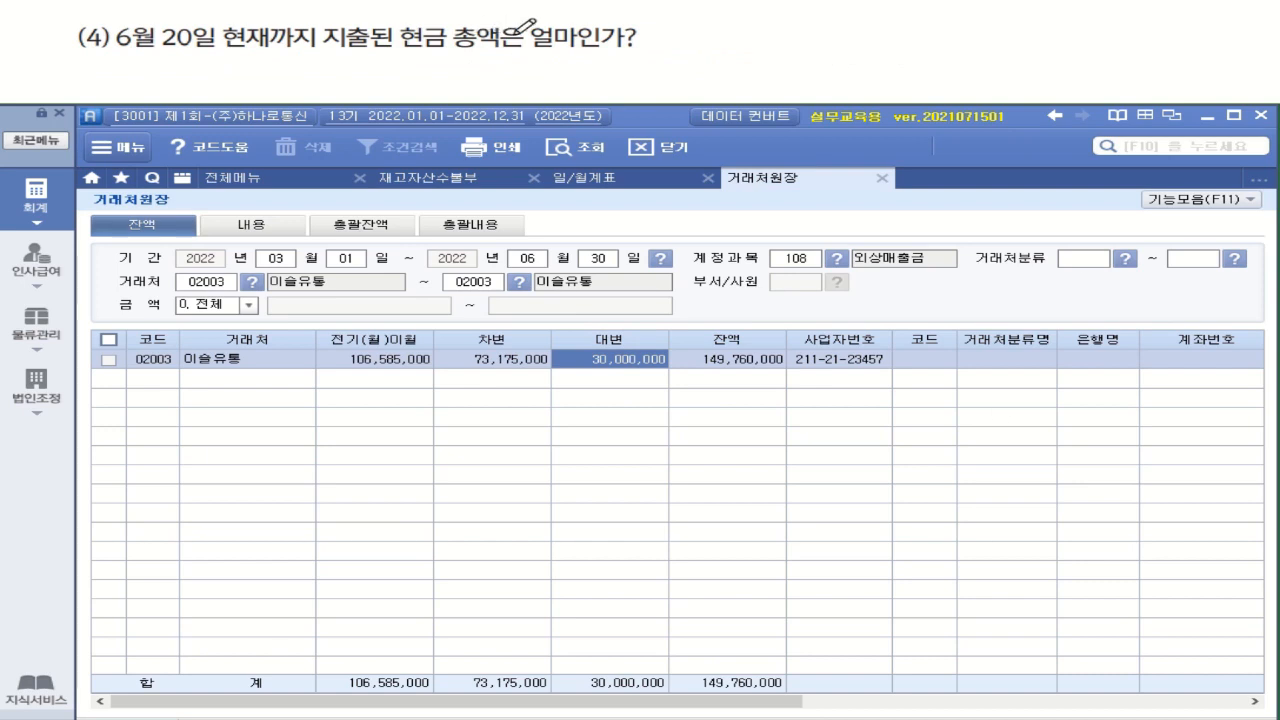
left_click_drag(418, 52, 636, 50)
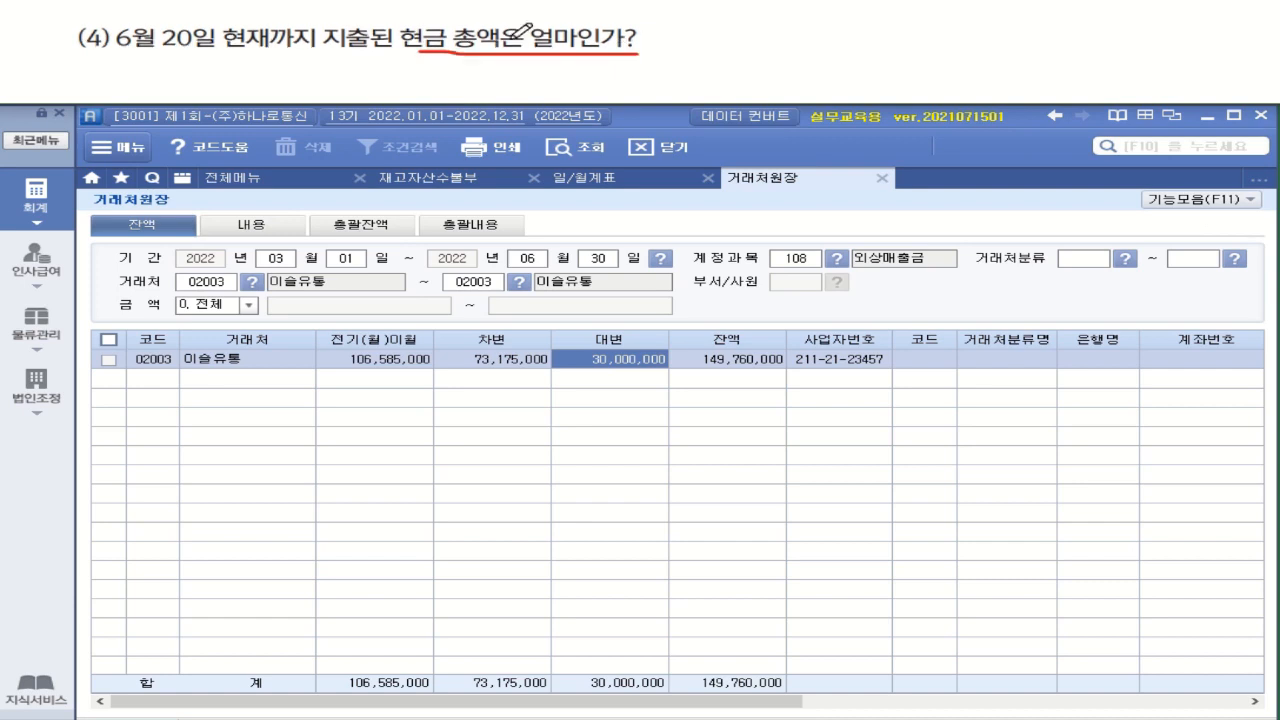
mouse_move(114, 50)
left_mouse_down()
mouse_move(272, 50)
mouse_move(275, 20)
mouse_move(225, 45)
mouse_move(285, 47)
left_mouse_up()
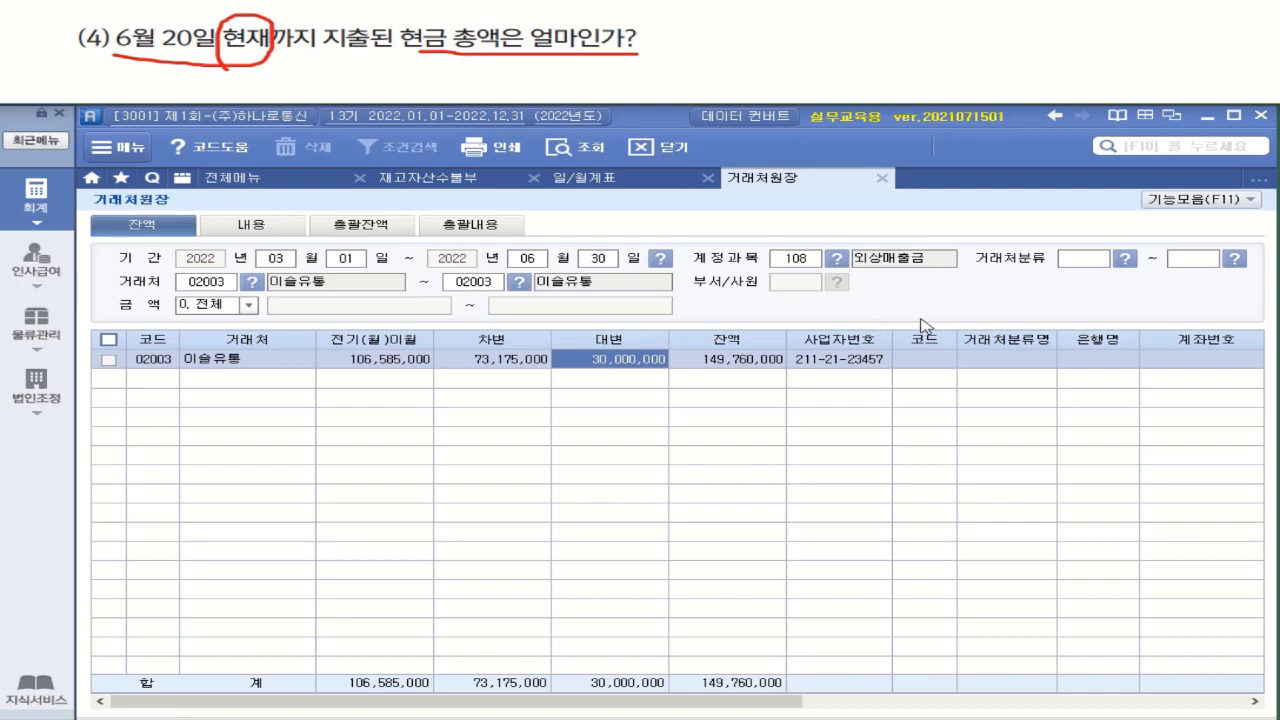
Query 합계잔액시산표 as of June 20, 2022, and check the credit total of 현금
left_click(240, 180)
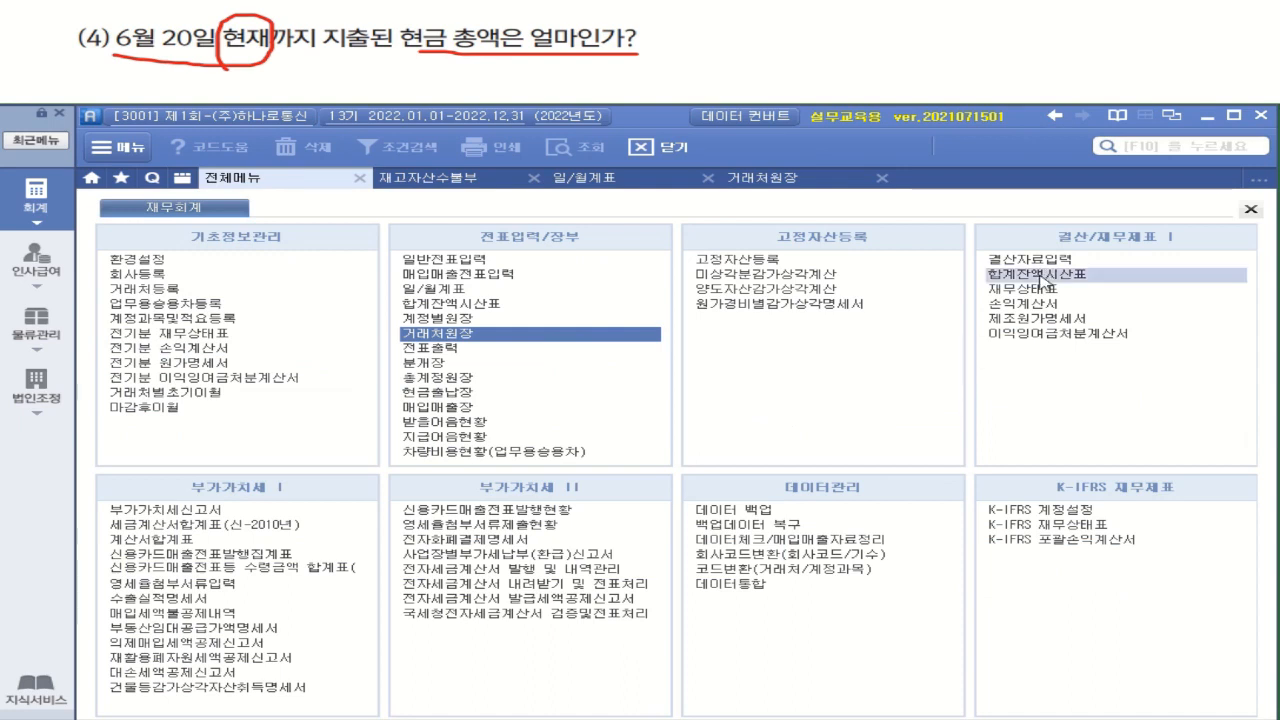
left_click(1040, 274)
left_click(287, 259)
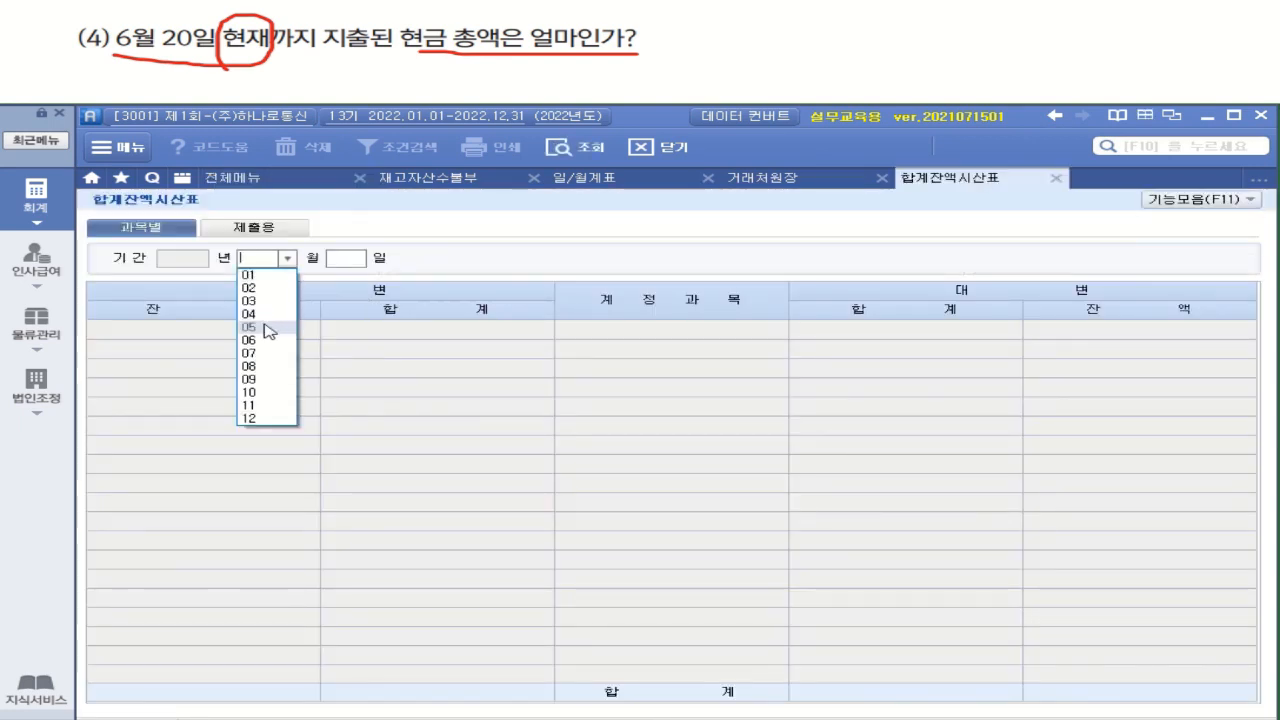
left_click(272, 346)
type("20")
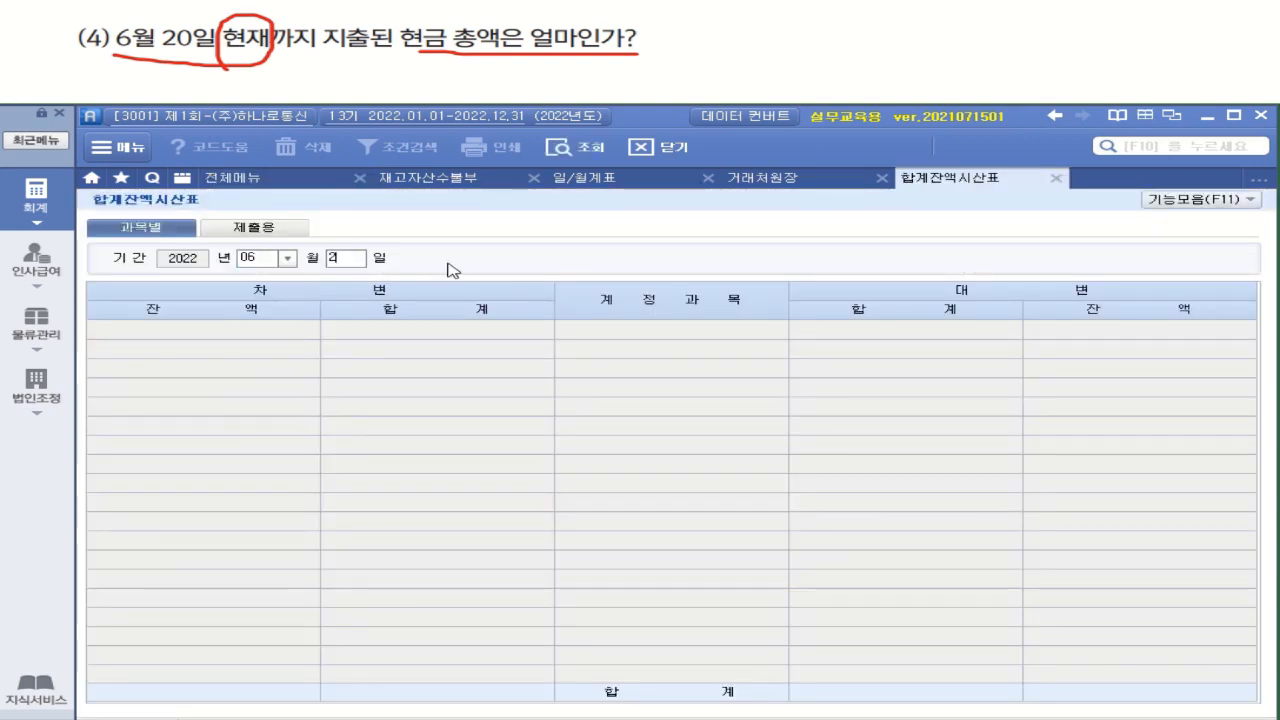
key("Return")
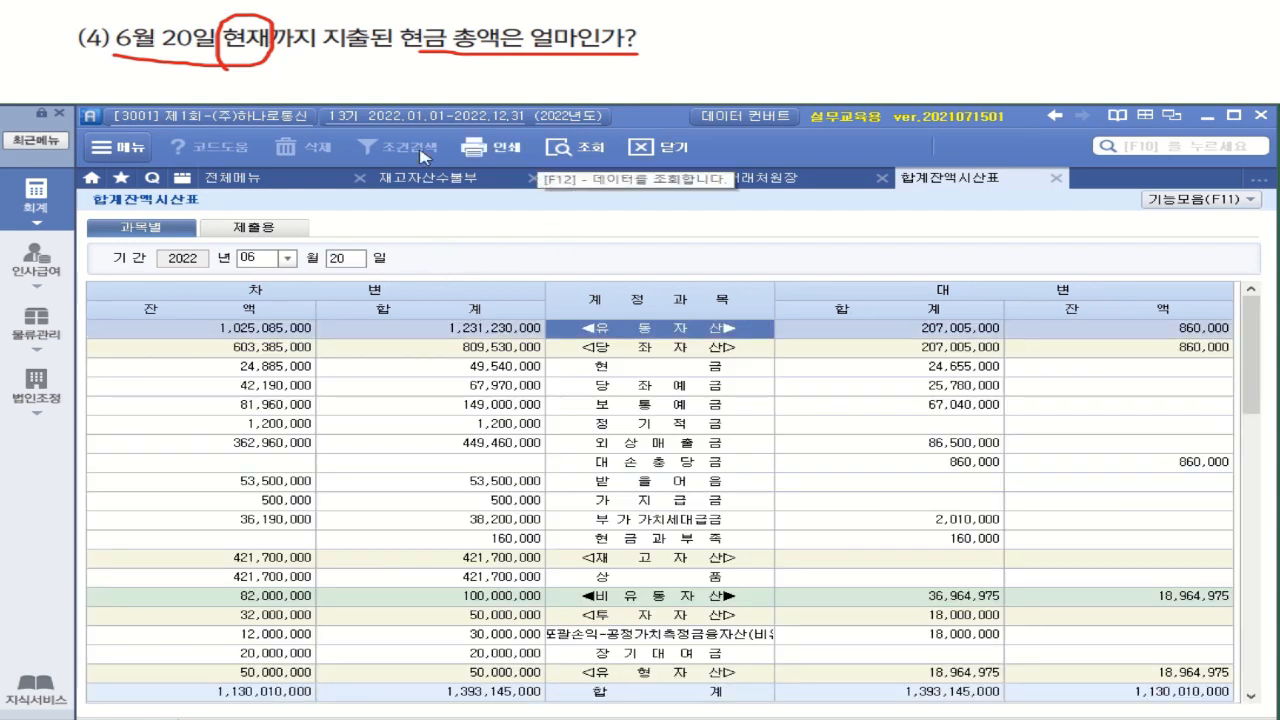
left_click(985, 370)
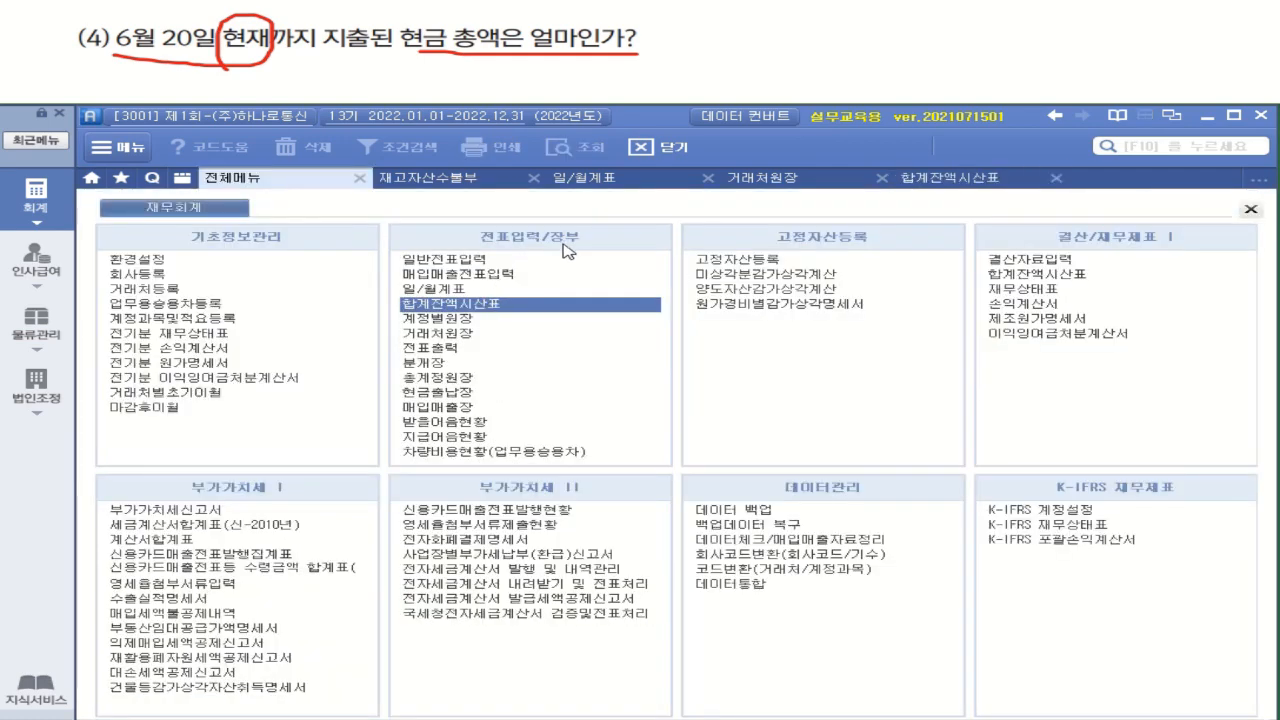
Query 현금출납장 for January 1 to June 20, 2022, and check the cumulative 출금 amount in the final 누계 row
left_click(466, 391)
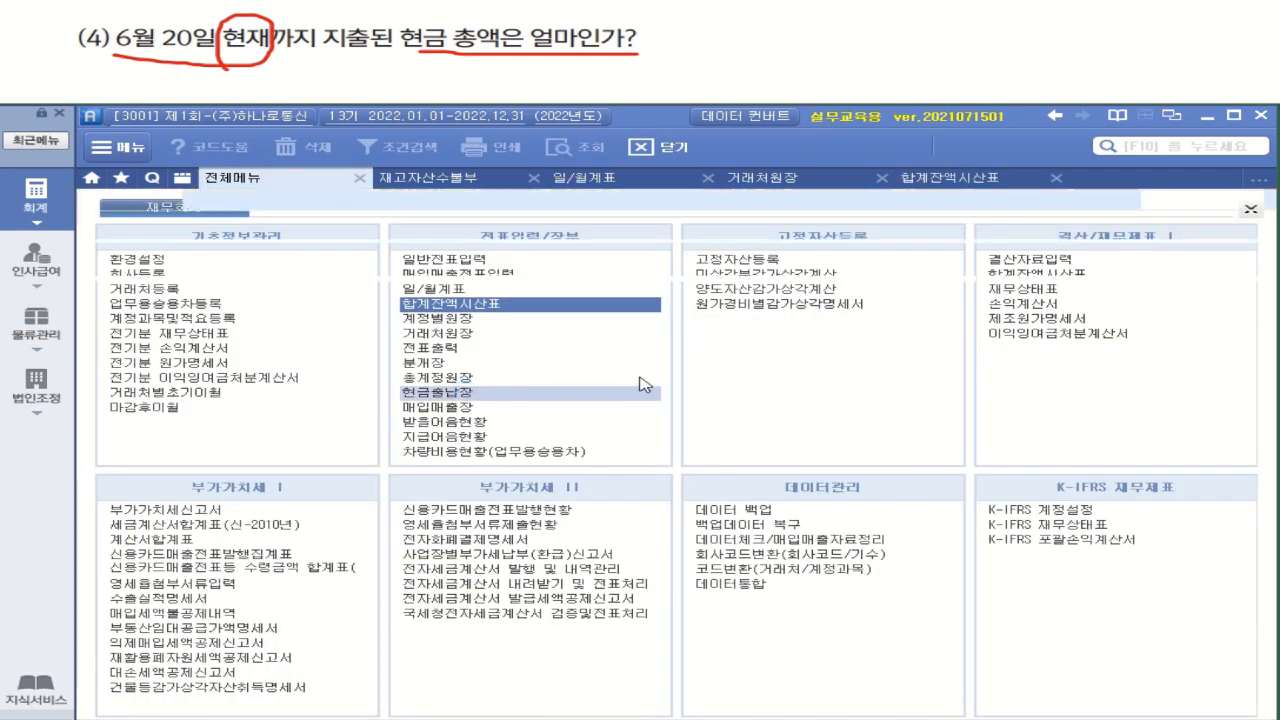
type("0")
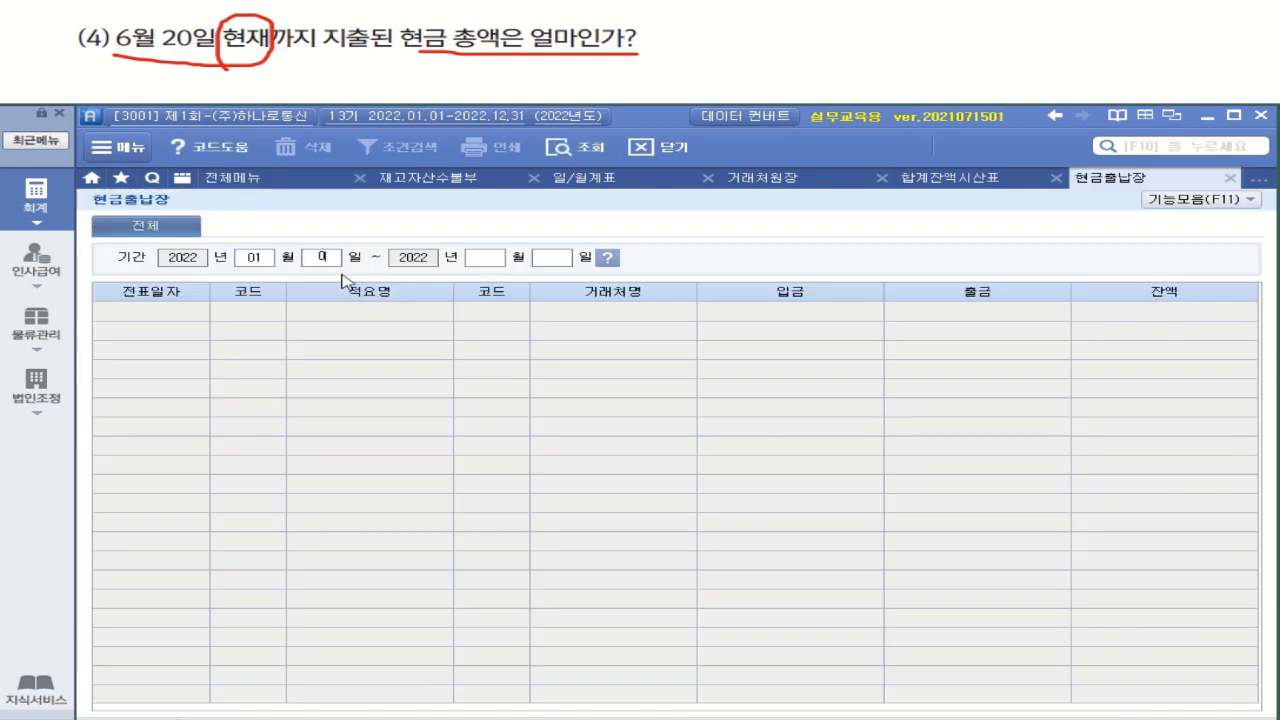
type("1010620")
key("Return")
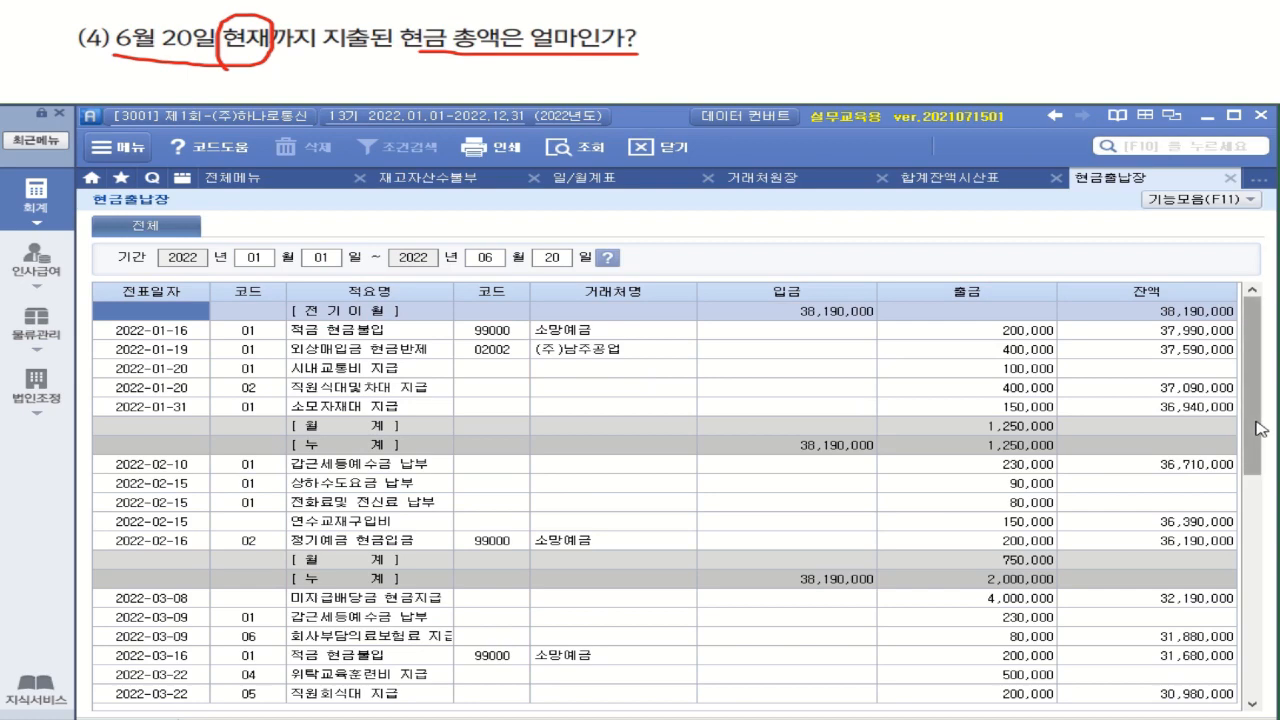
left_click_drag(1258, 424, 1258, 693)
left_click(1004, 694)
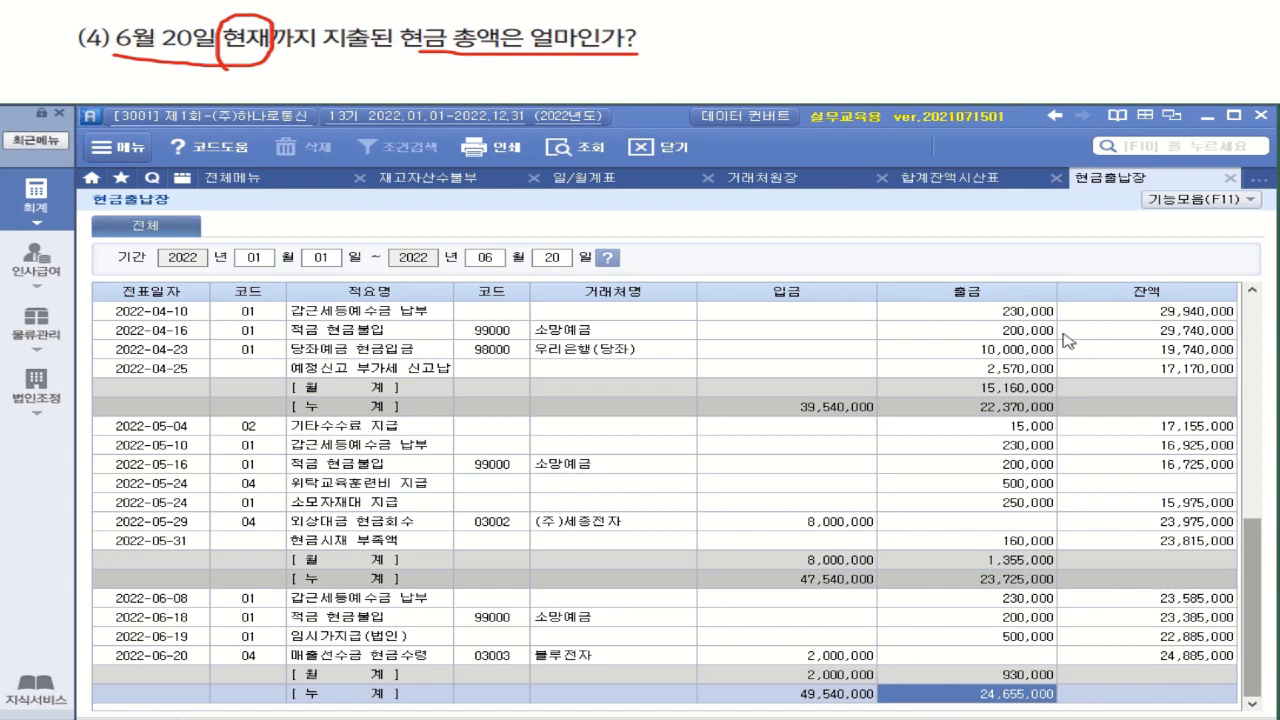
Requery 일/월계표 for January 1 to June 20, 2022, to cross-check the total cash paid out
left_click(601, 181)
left_click(287, 258)
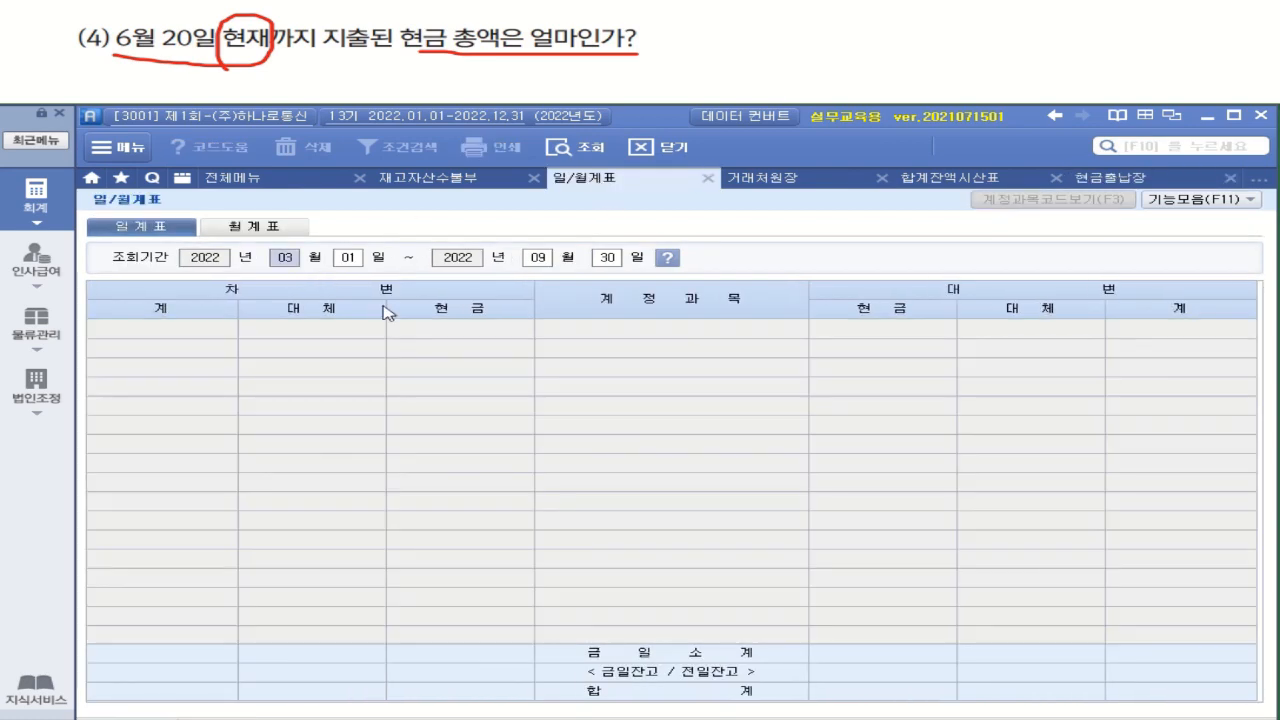
type("1")
key("Return")
key("Return")
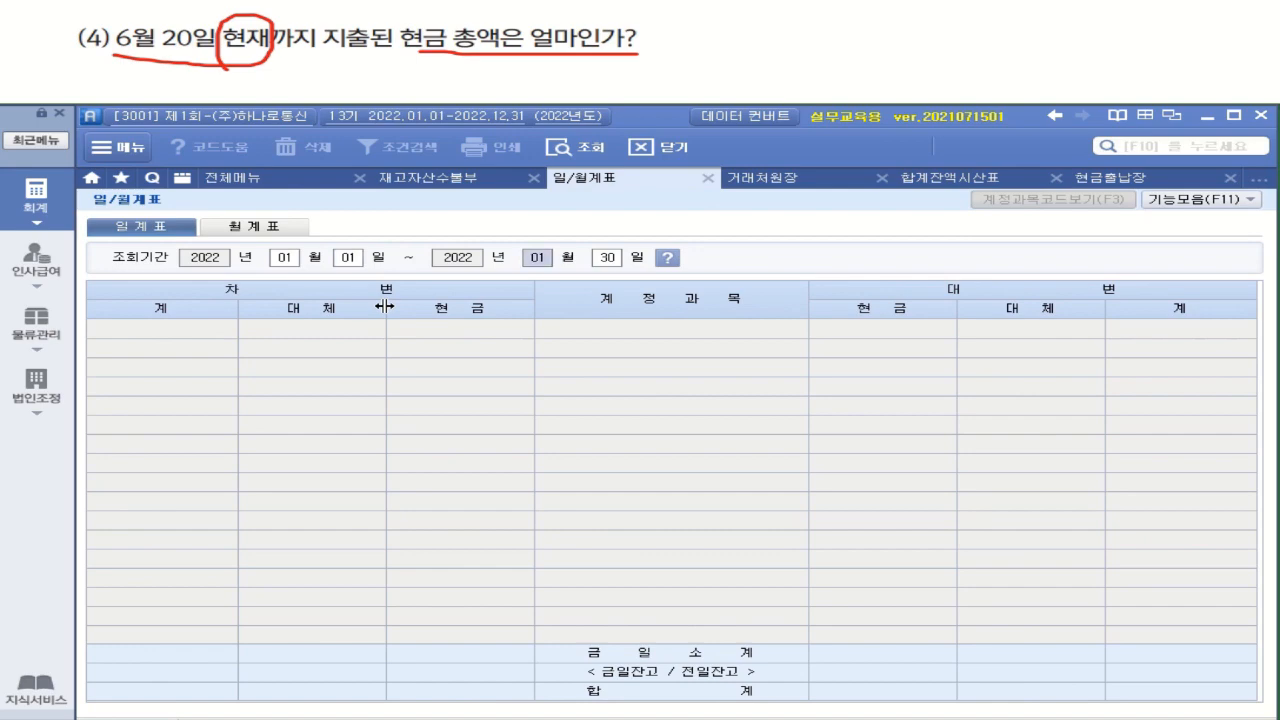
type("6")
key("Return")
type("20")
key("Return")
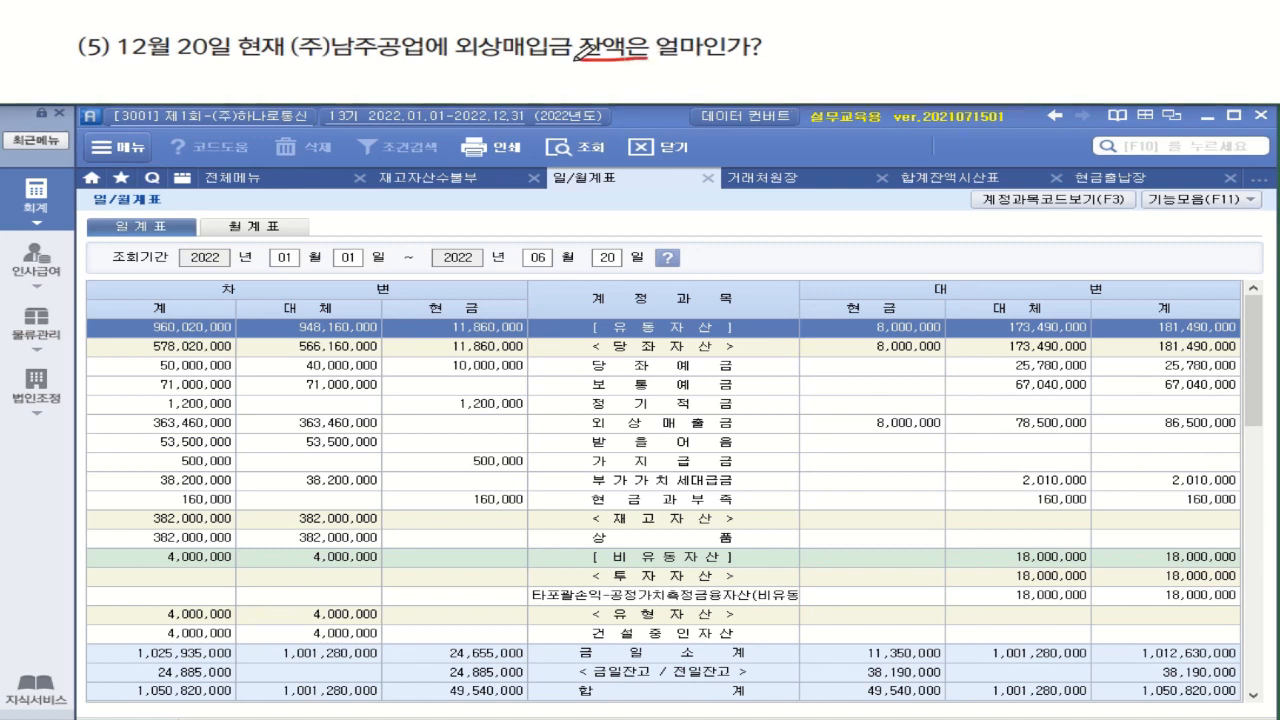
left_click_drag(577, 62, 648, 60)
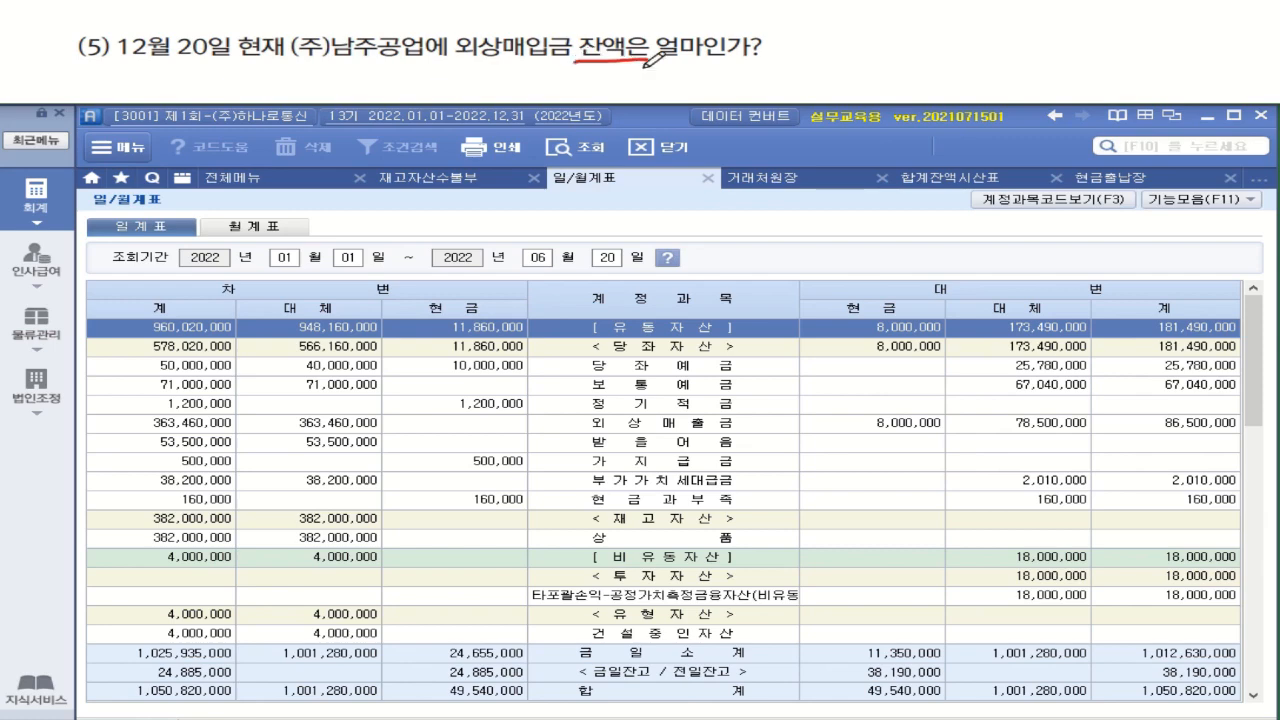
Set the 거래처원장 period to January 1 to December 20, 2022, and its account to 251 외상매입금
left_click(800, 178)
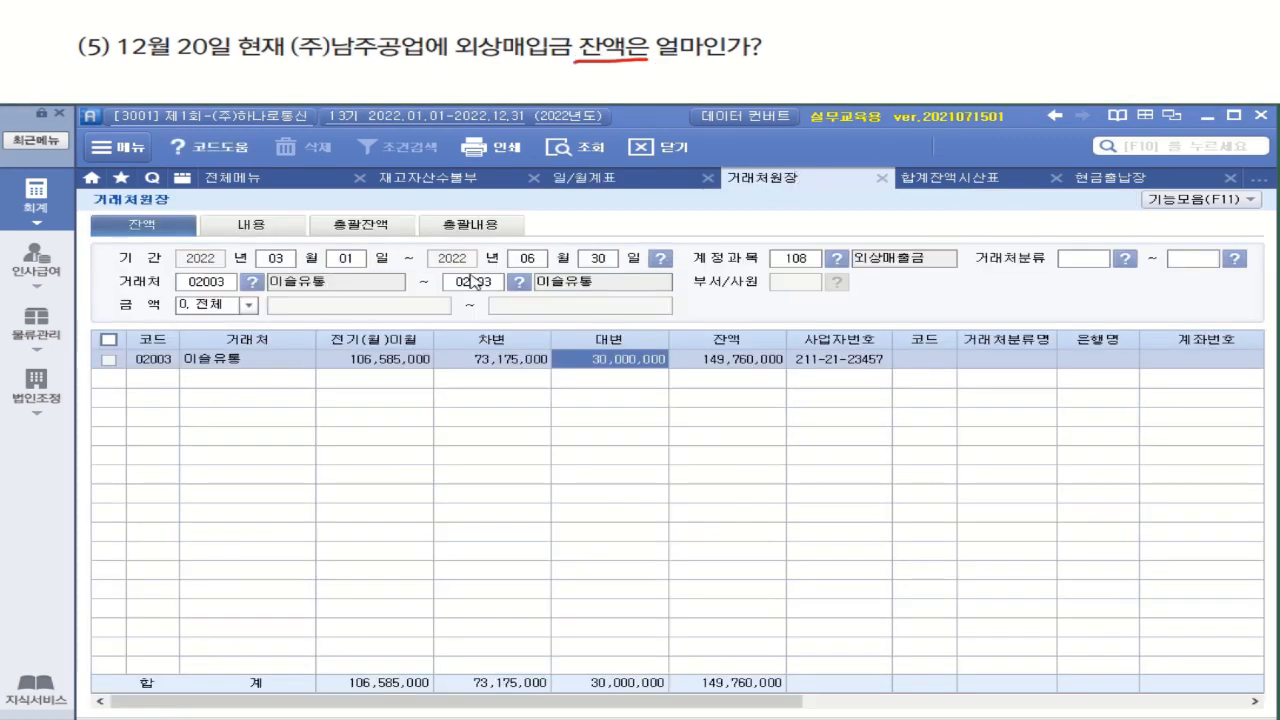
left_click(276, 260)
type("01011")
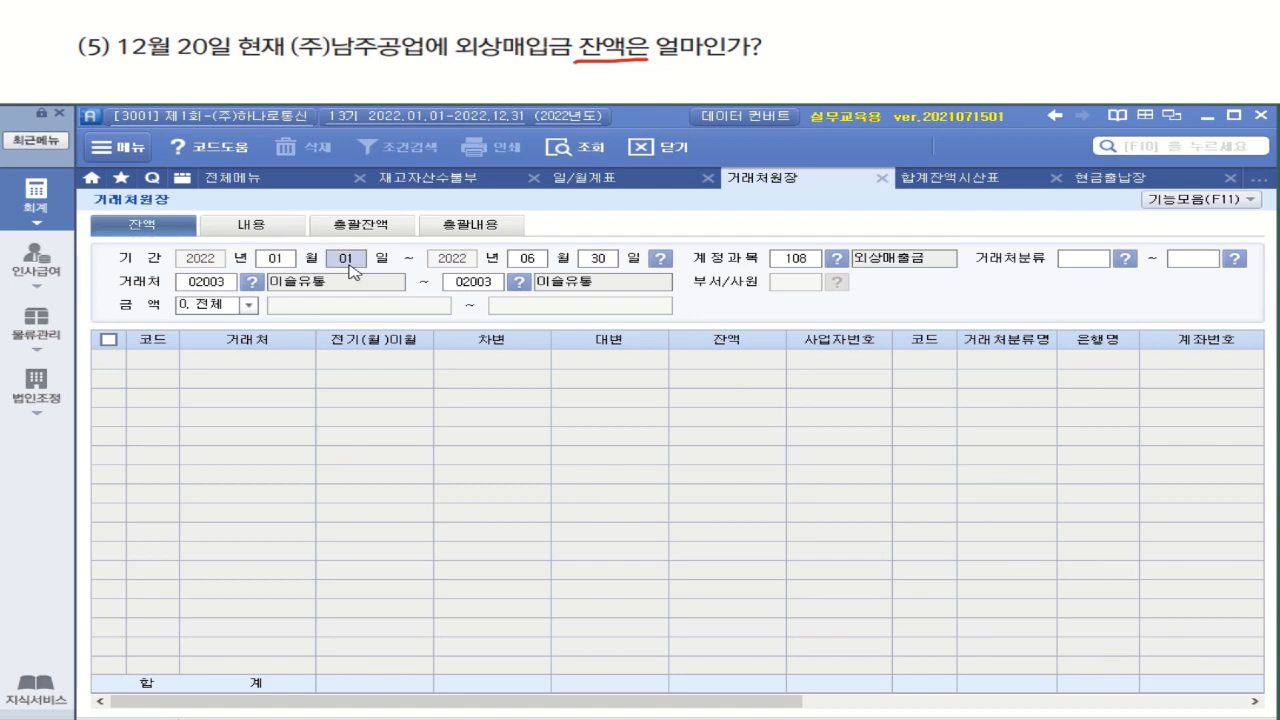
type("220")
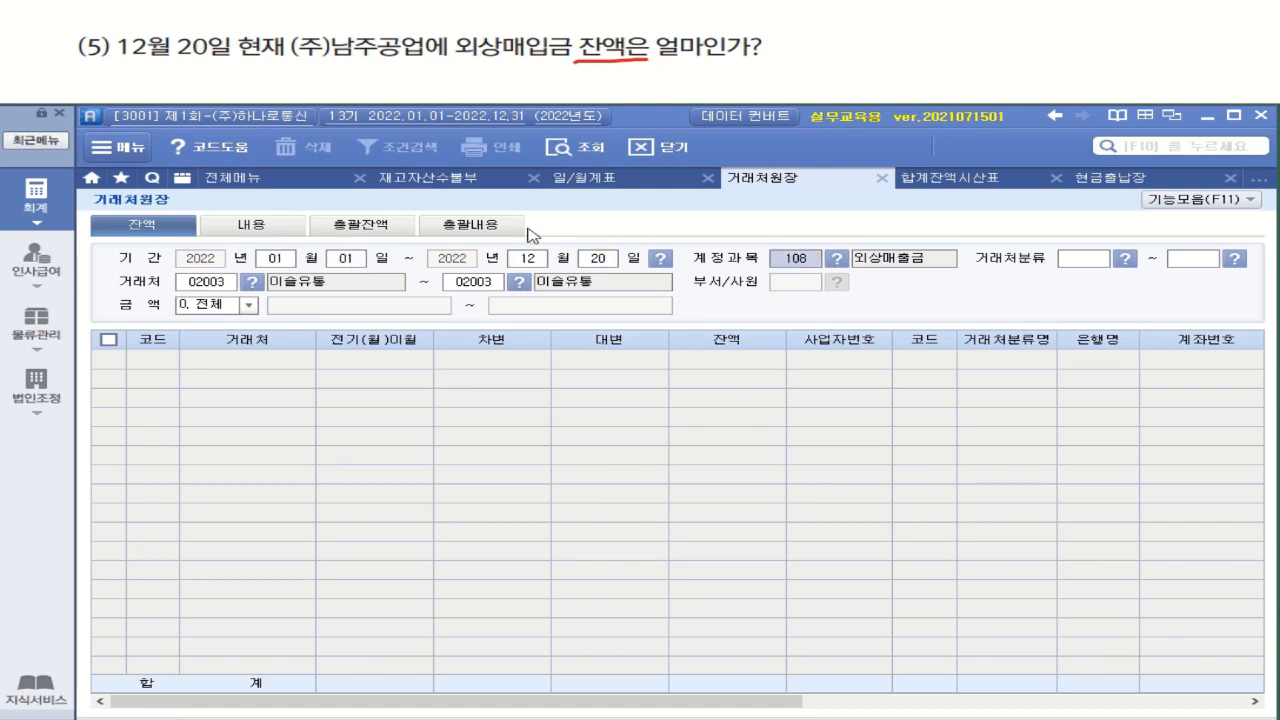
left_click(837, 258)
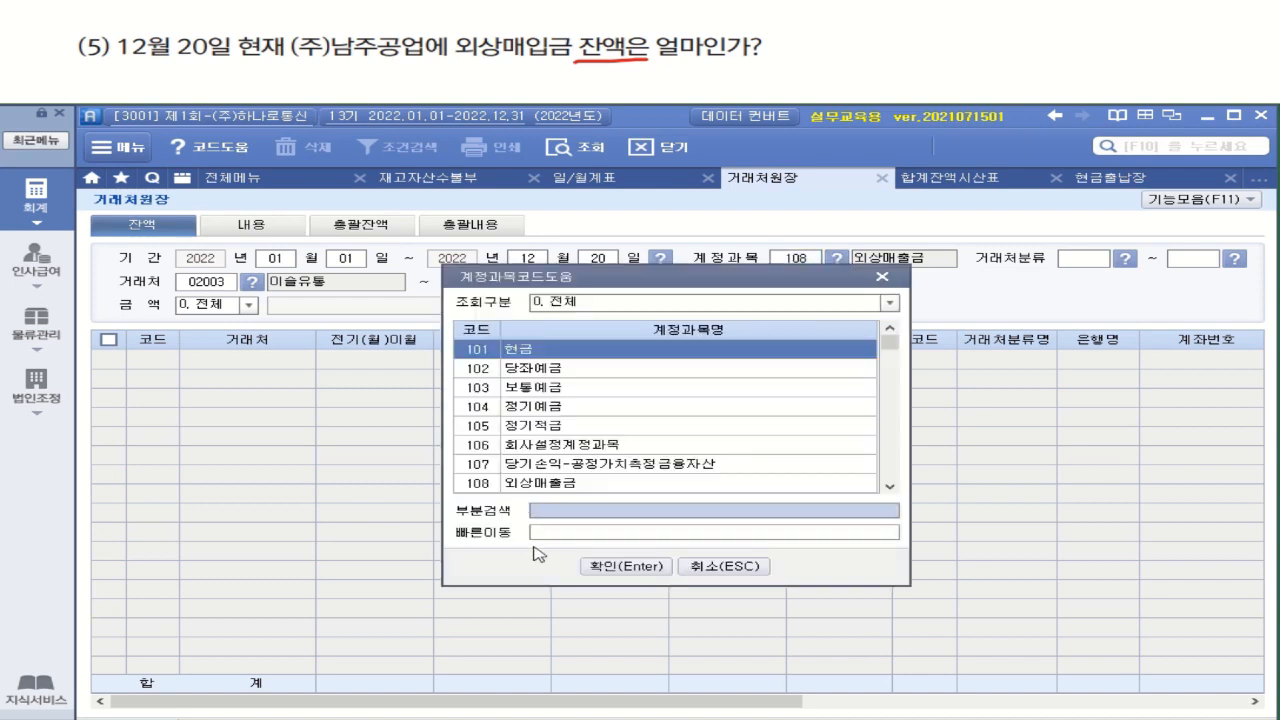
left_click(592, 510)
type("ㅇ")
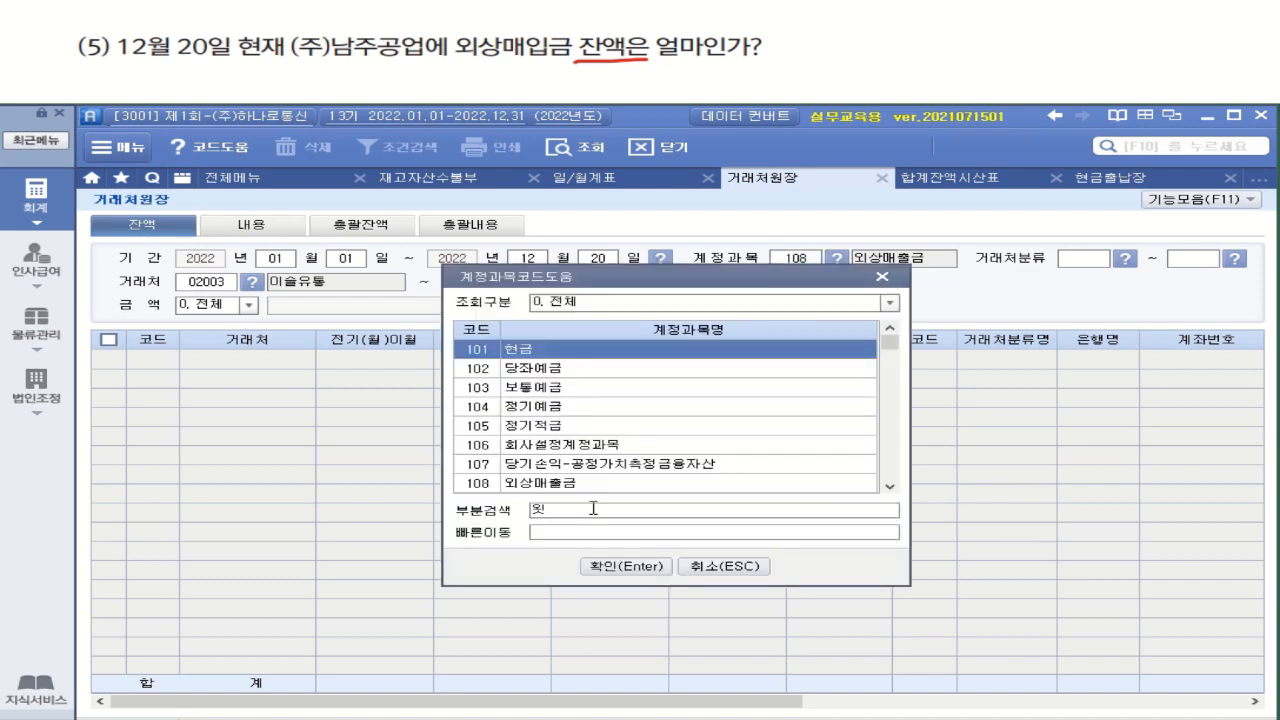
type("상")
key("Return")
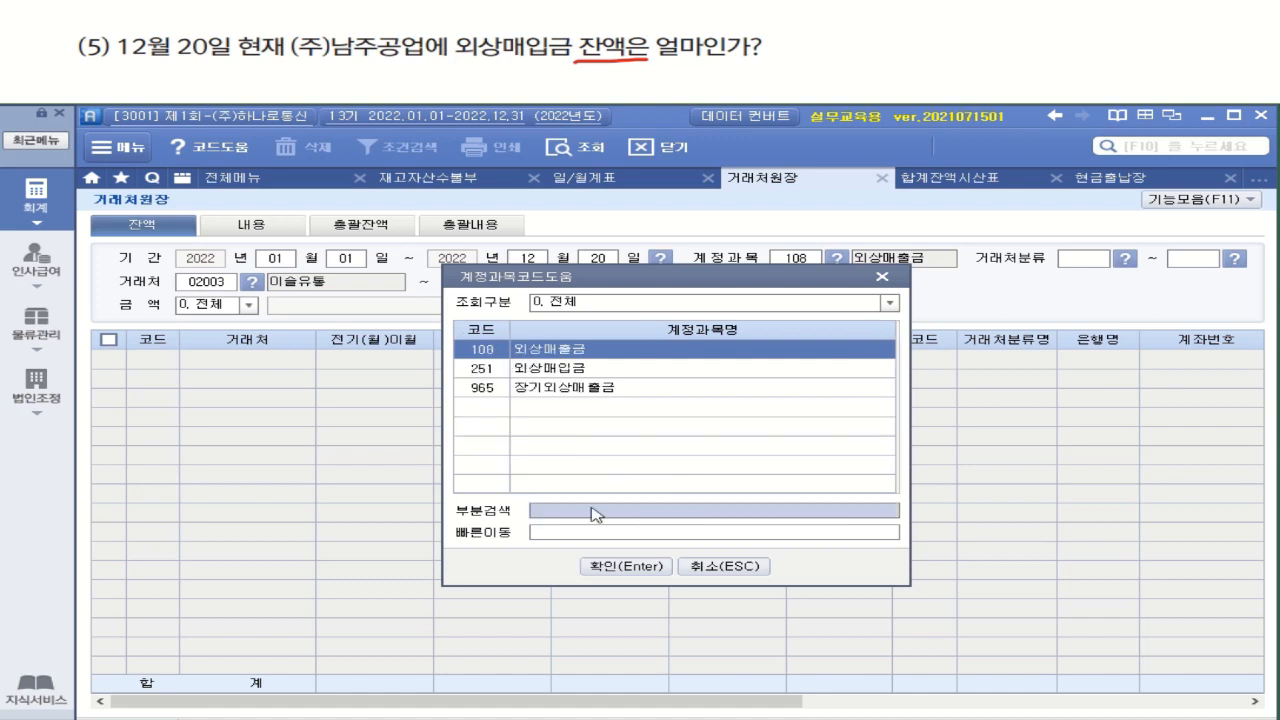
double_click(587, 370)
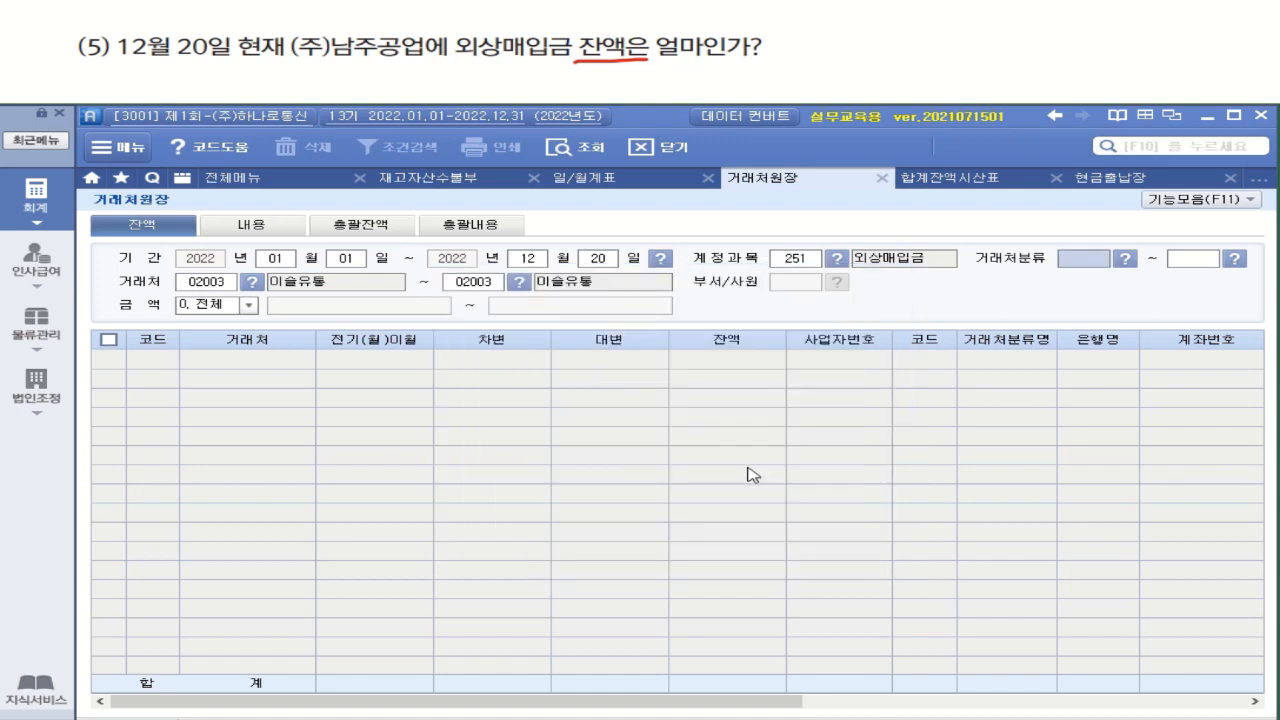
Query the customer range from (주)동해전자 to 외환카드(법인) and check the balance of (주)남주공업
key("Return")
key("Return")
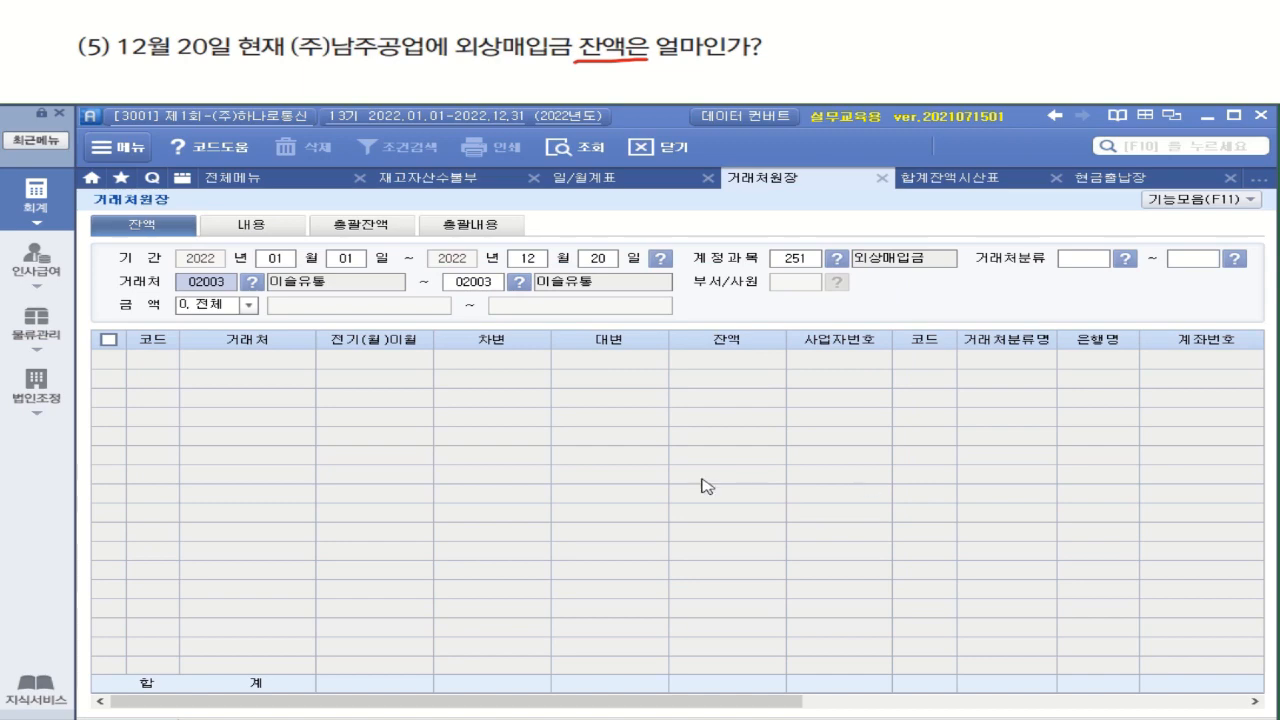
left_click(253, 281)
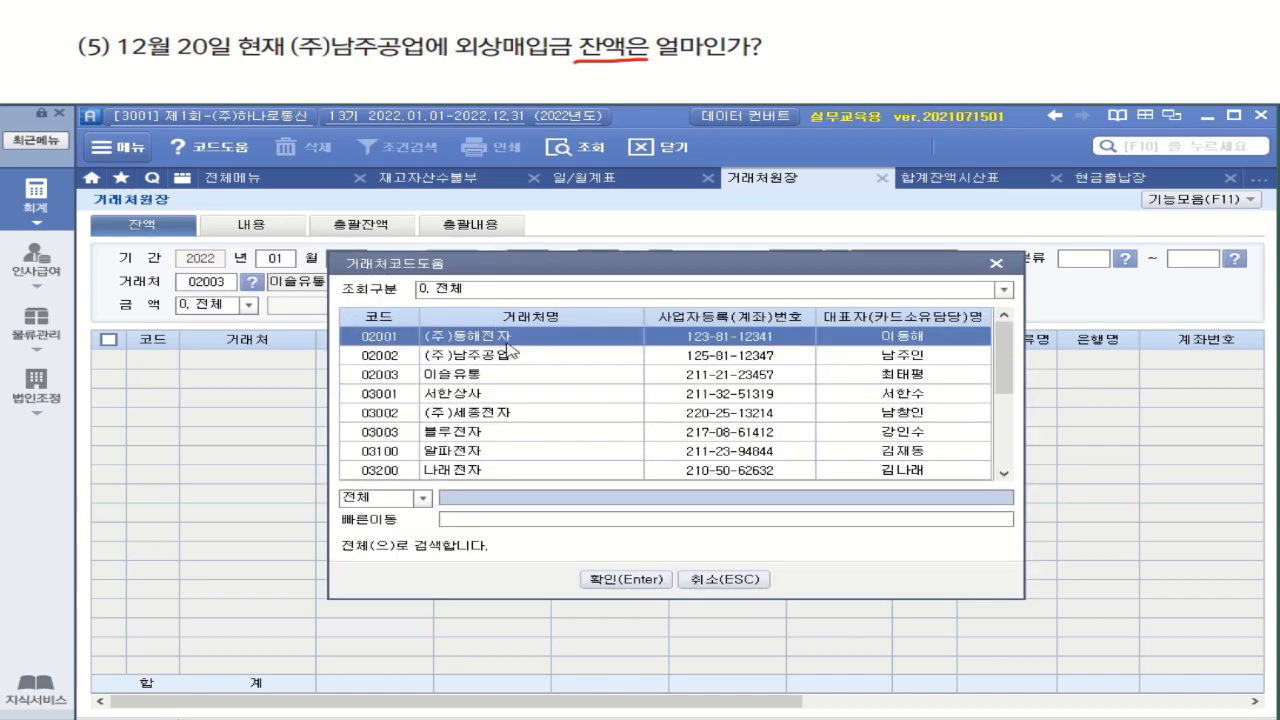
double_click(507, 343)
left_click(525, 285)
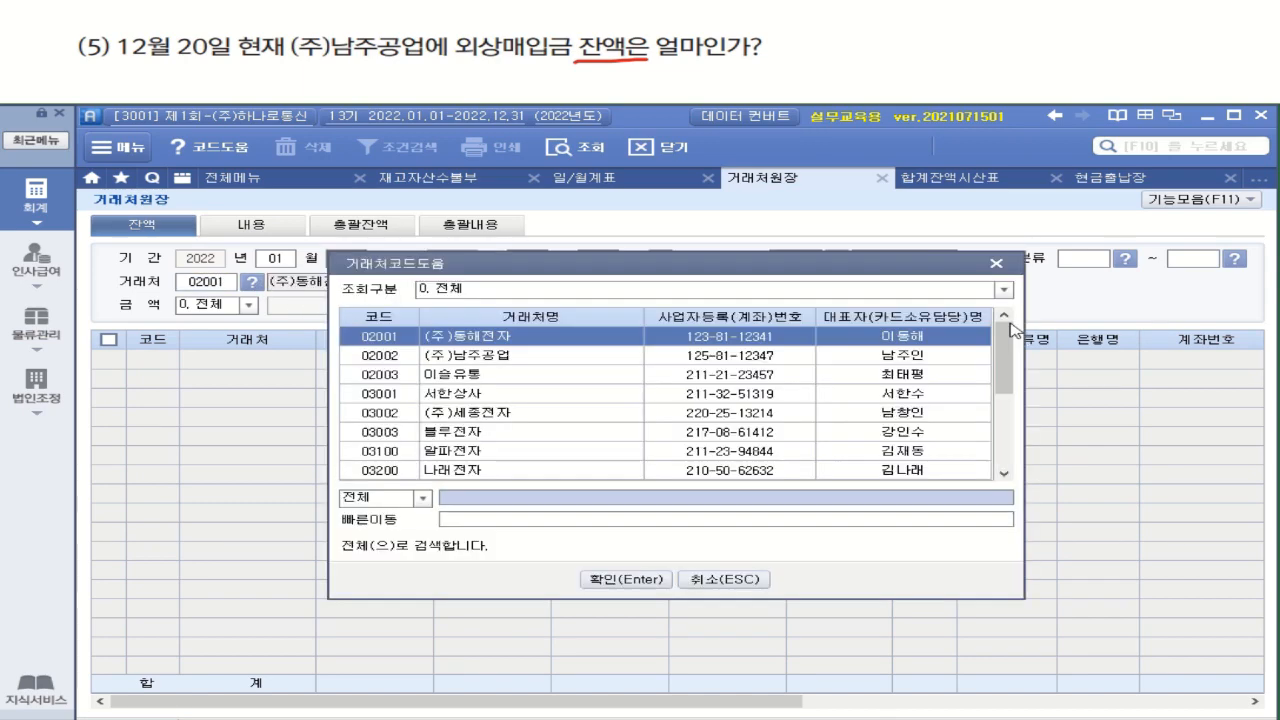
left_click_drag(1006, 346, 1005, 445)
left_click(748, 474)
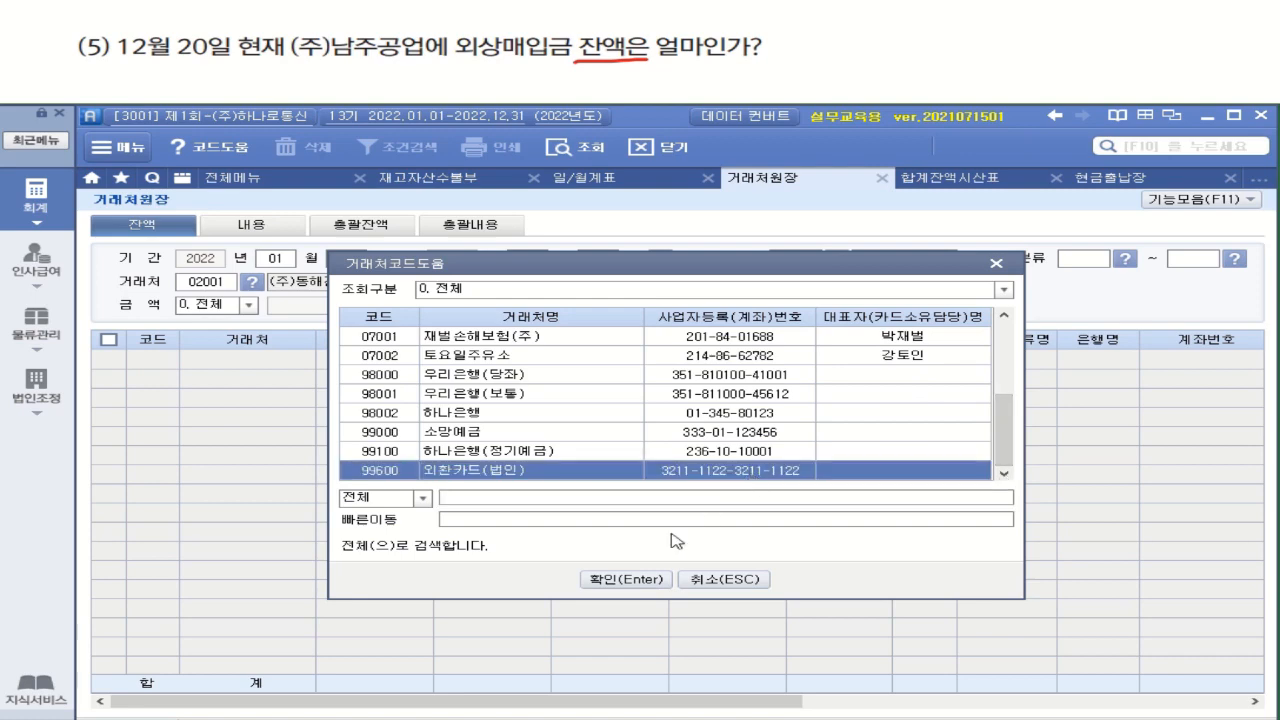
key("Return")
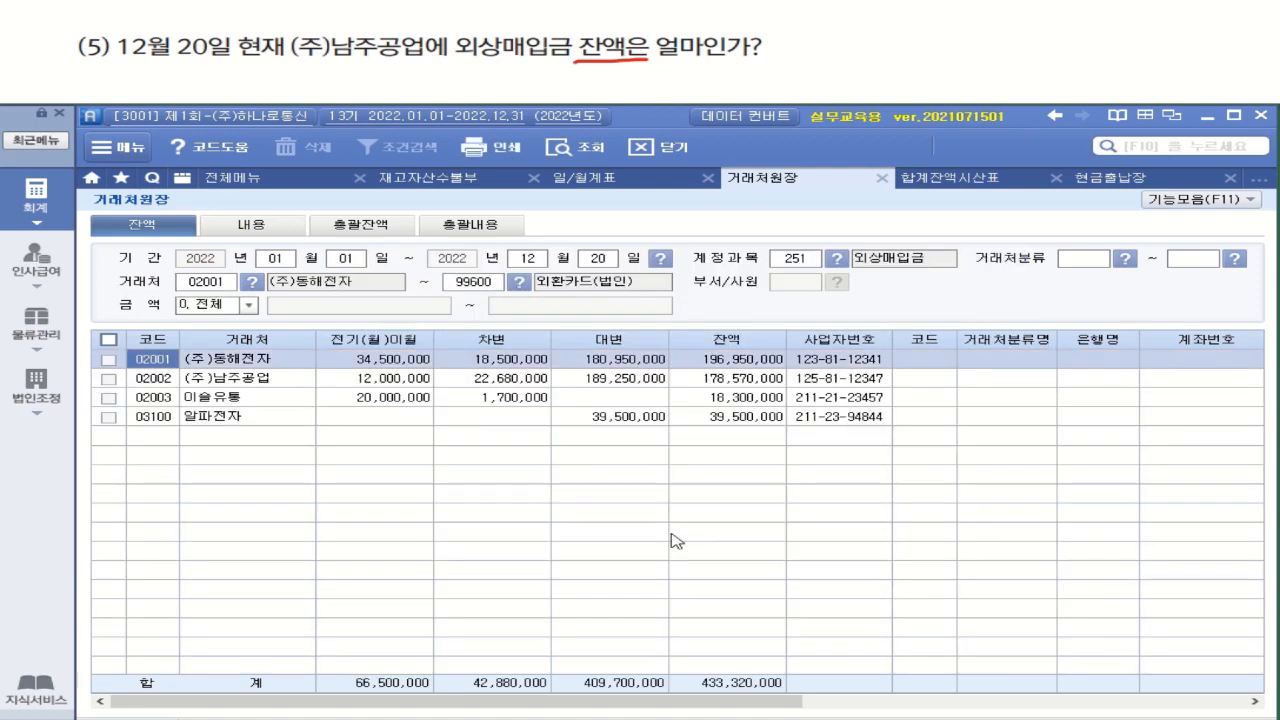
left_click(247, 382)
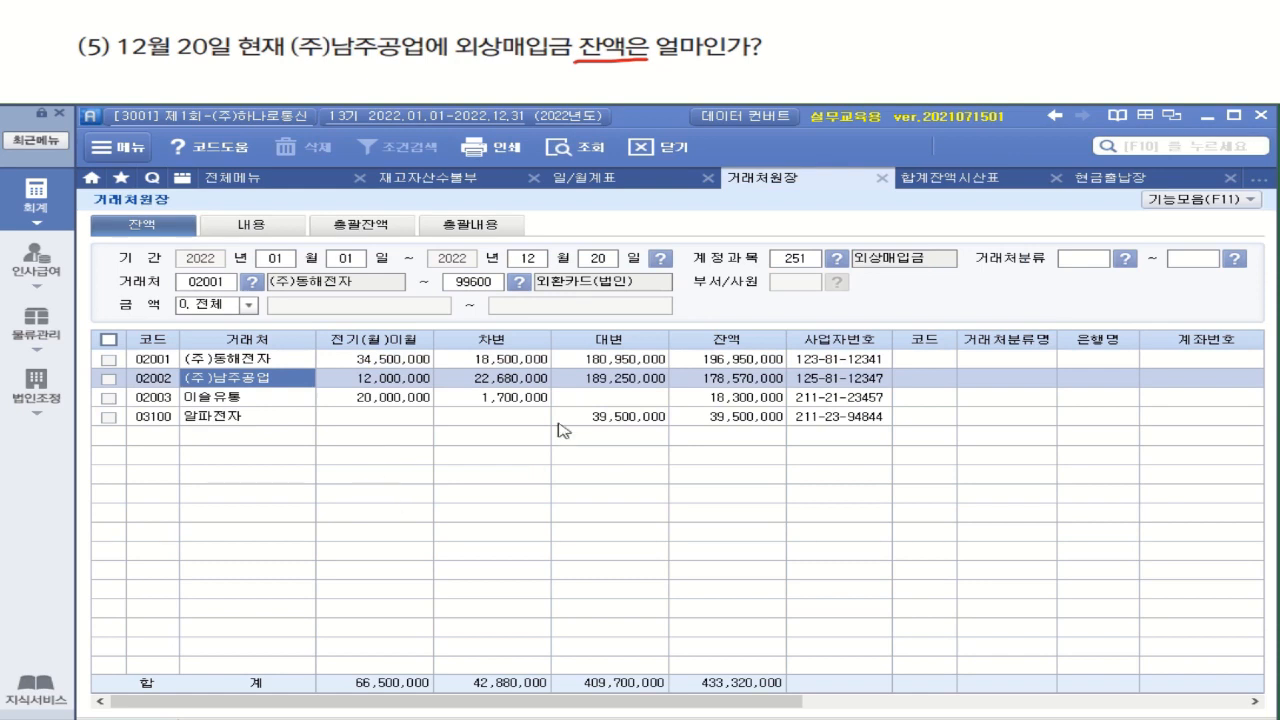
left_click(757, 389)
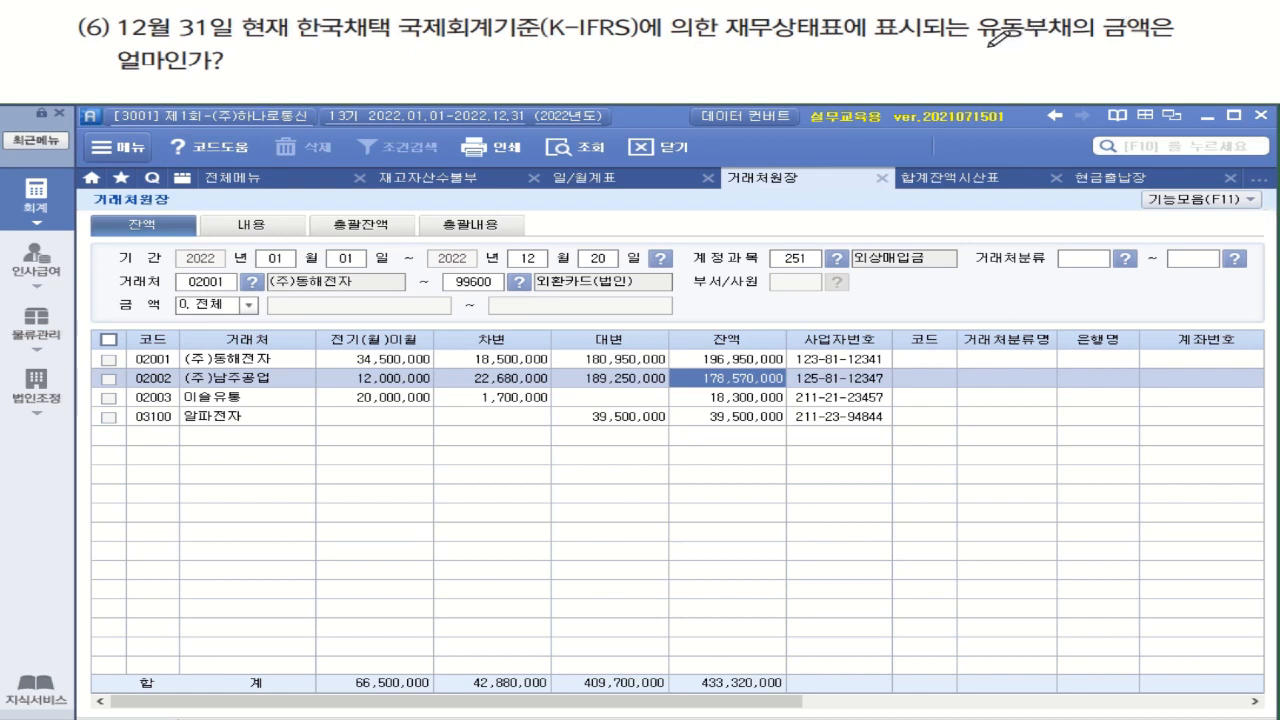
Open K-IFRS 재무상태표 and query it for December 2022
left_click_drag(976, 41, 1182, 42)
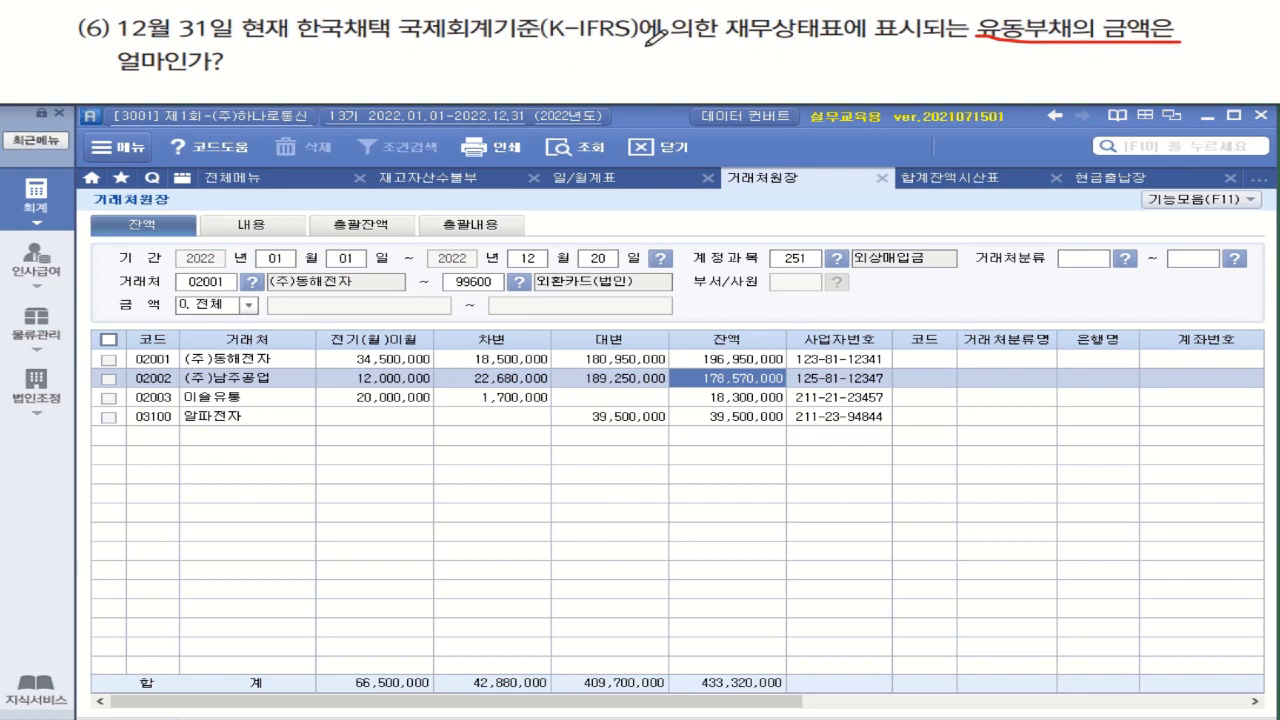
left_click_drag(538, 45, 652, 40)
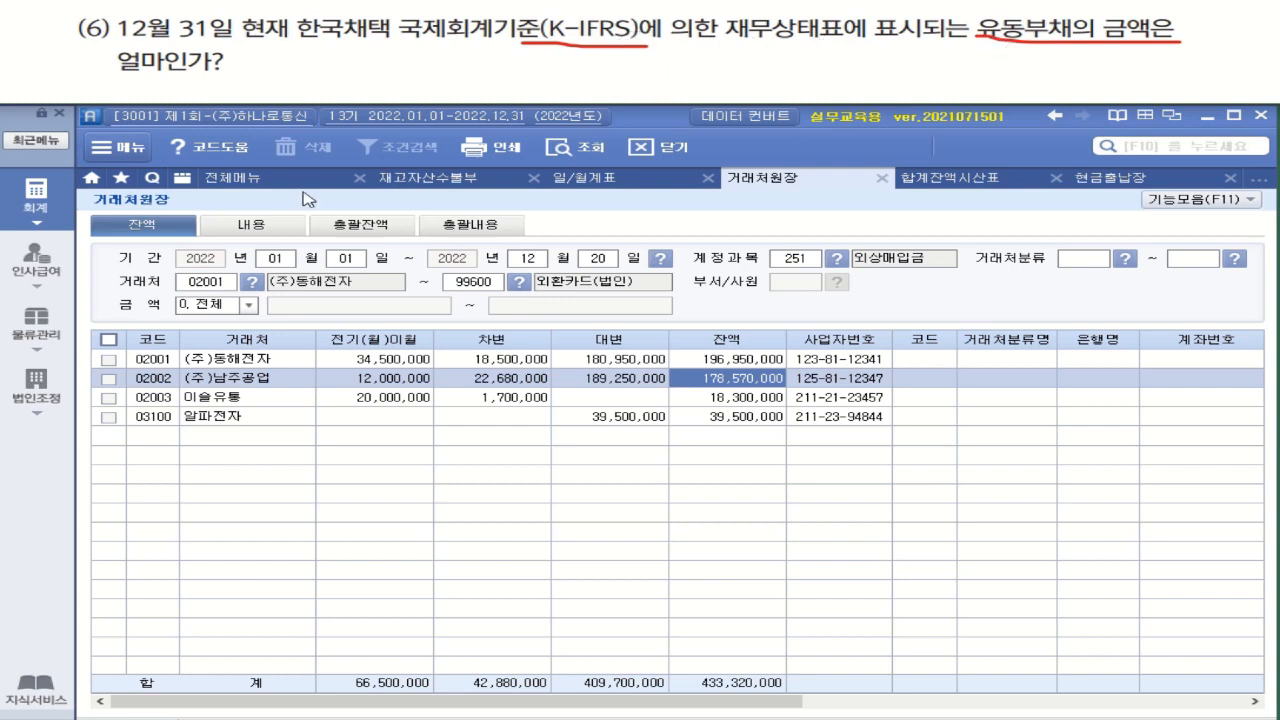
left_click(252, 182)
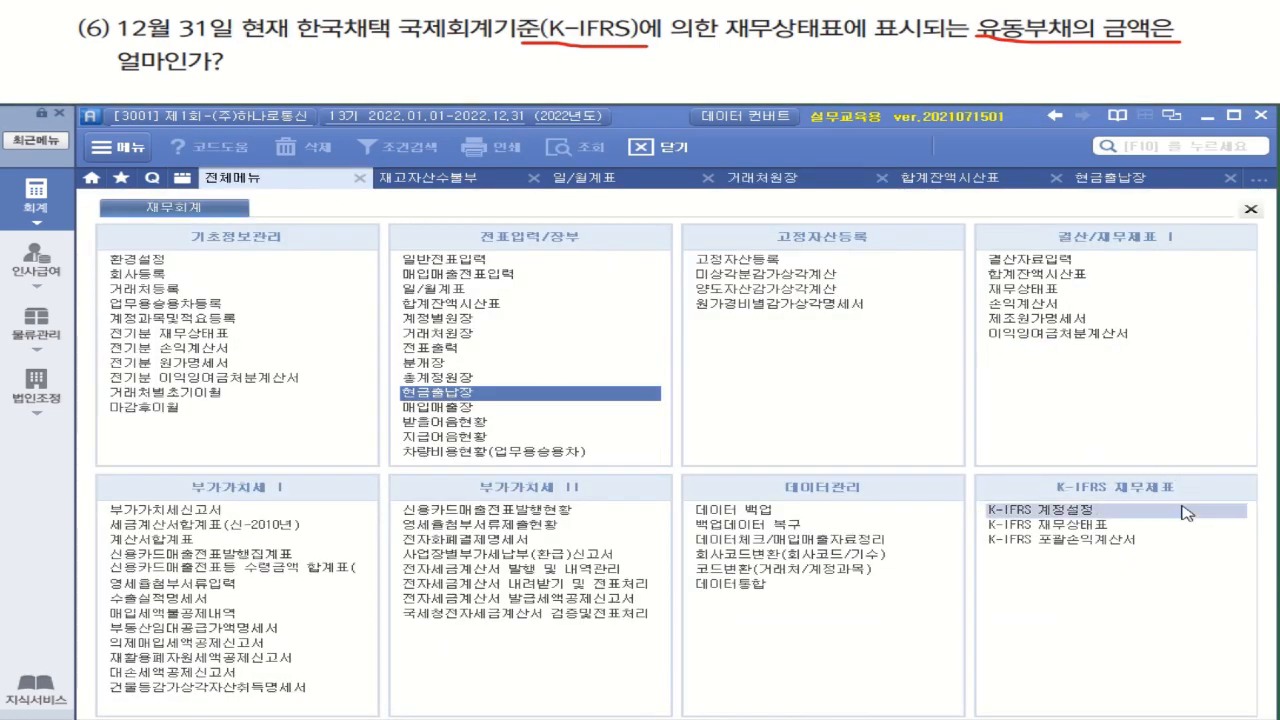
left_click(1100, 533)
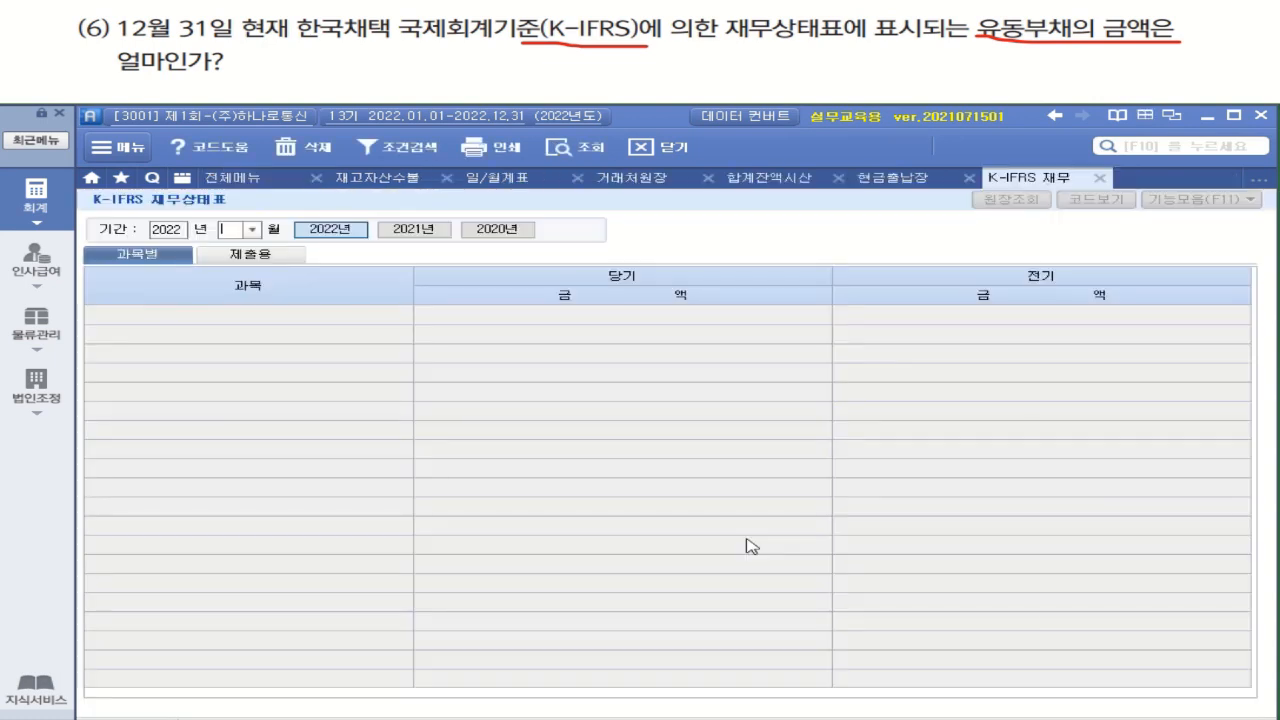
left_click(251, 230)
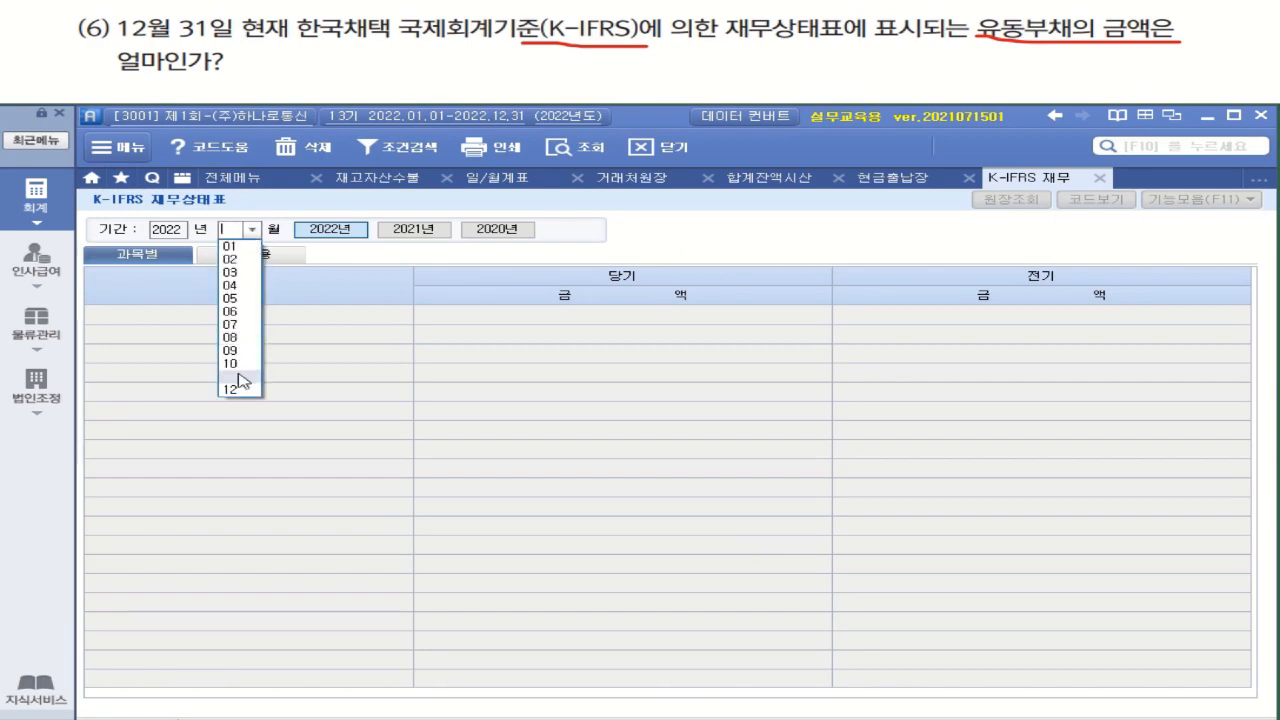
left_click(247, 397)
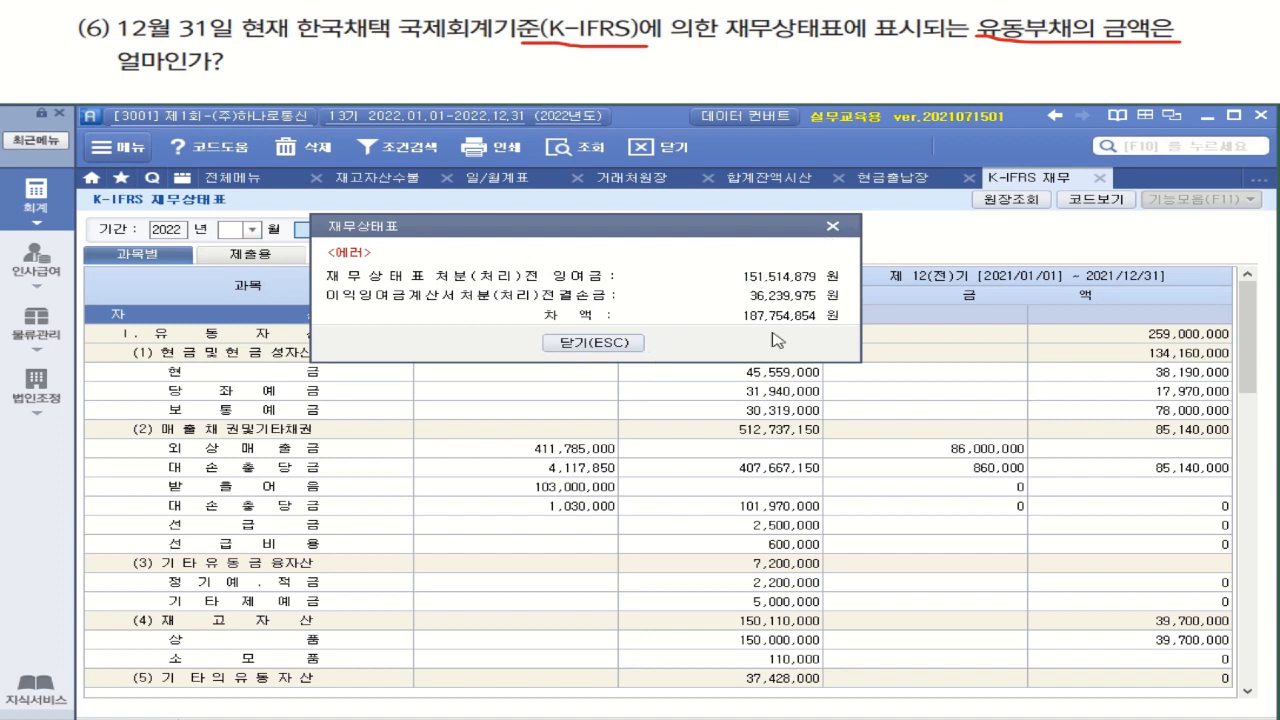
Open 손익계산서 and generate it for December 2022
left_click(270, 188)
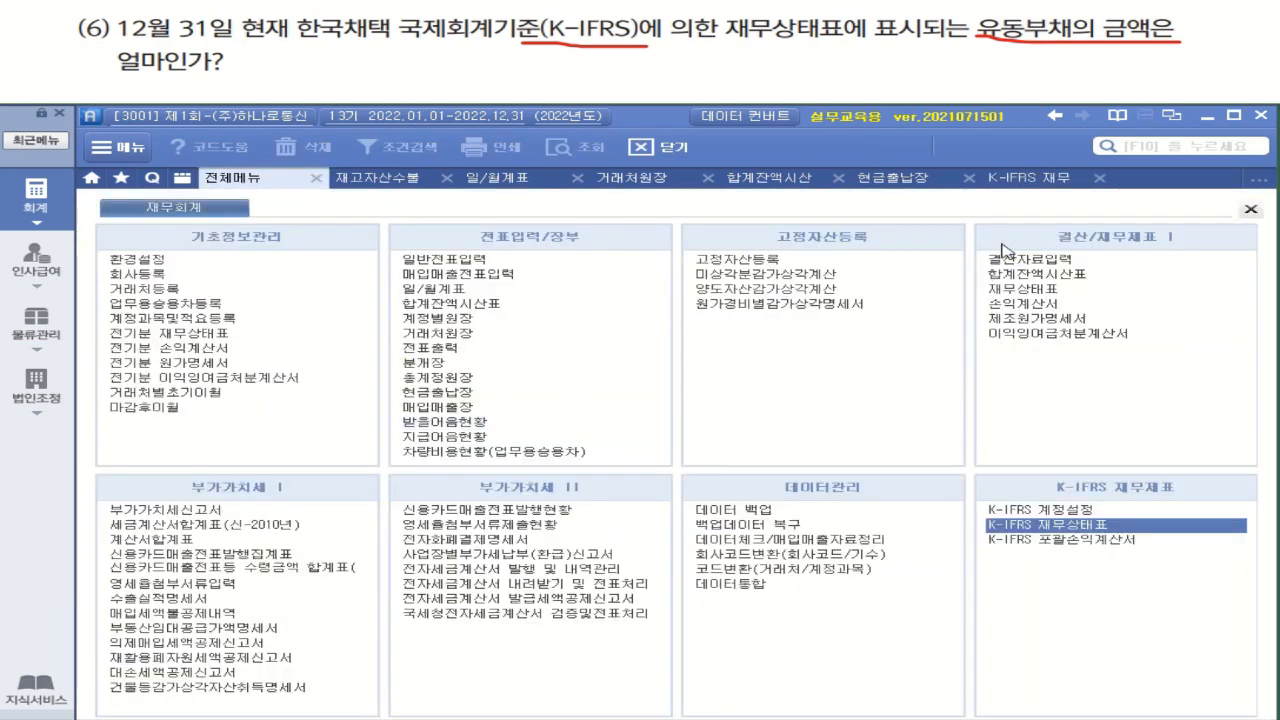
left_click(1045, 305)
left_click(302, 234)
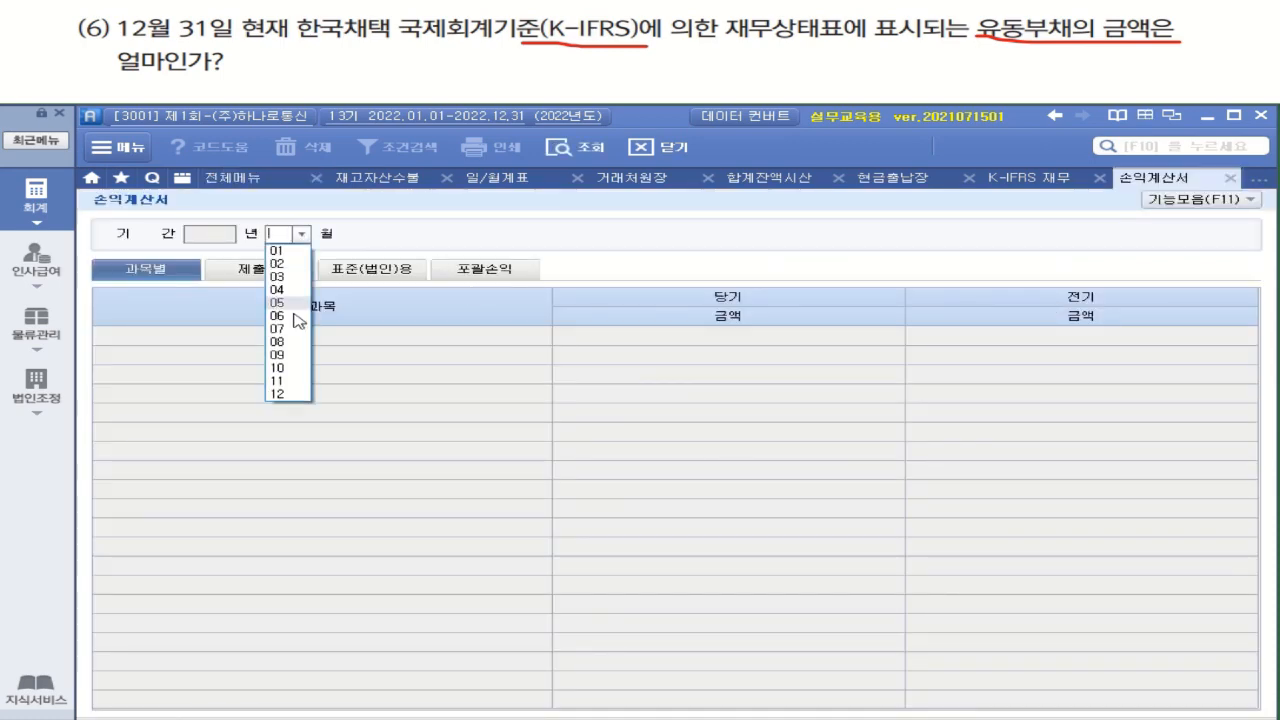
left_click(290, 394)
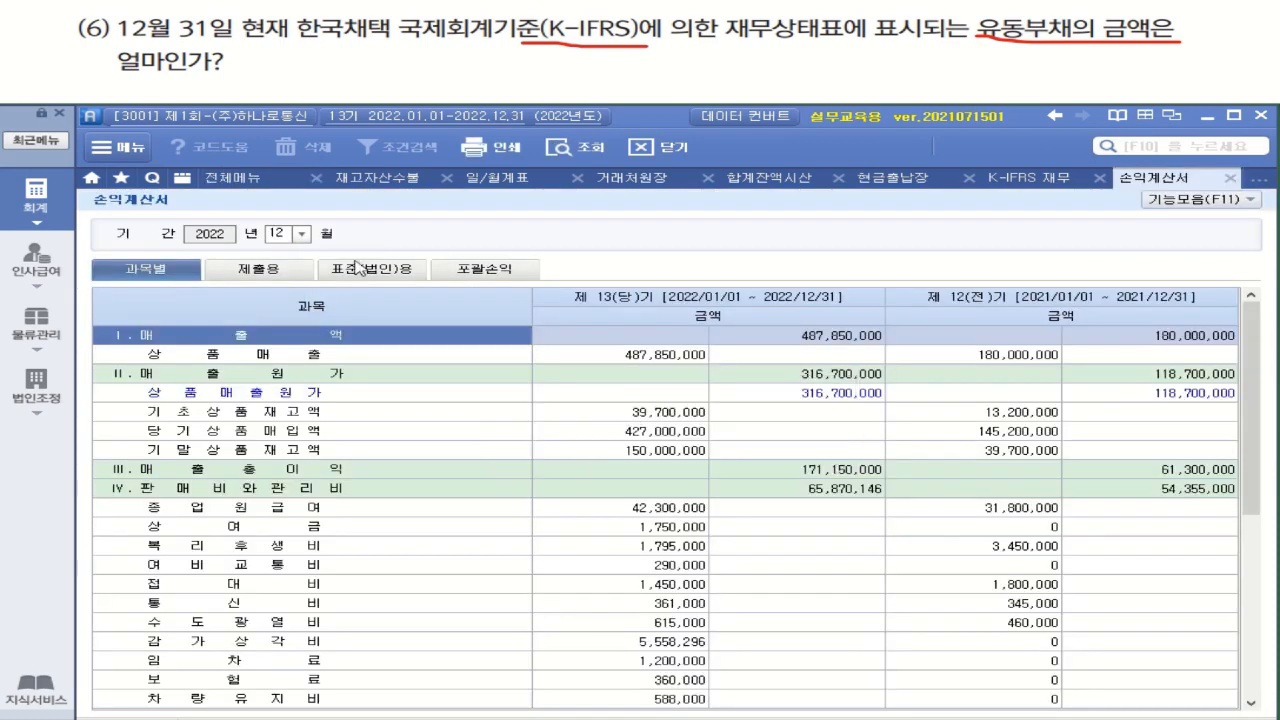
Open 이익잉여금처분계산서 with the current-year figures and add its closing entries with 전표추가
left_click(240, 178)
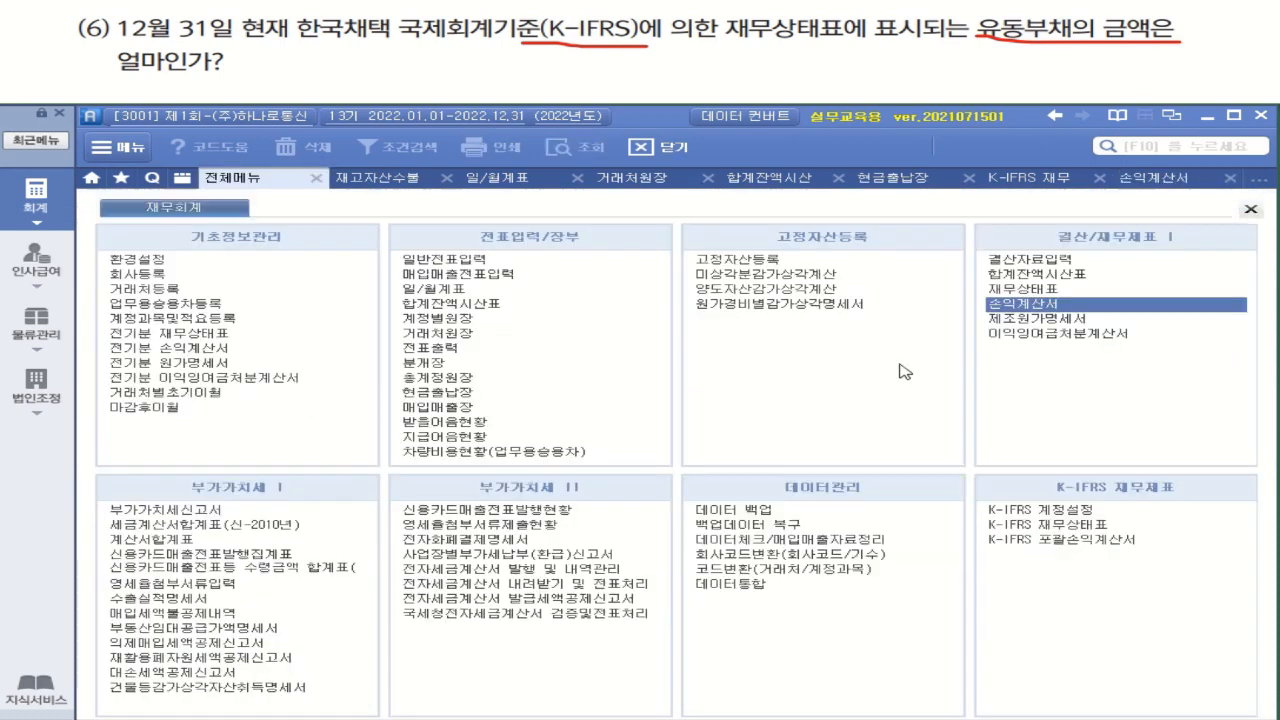
left_click(1032, 335)
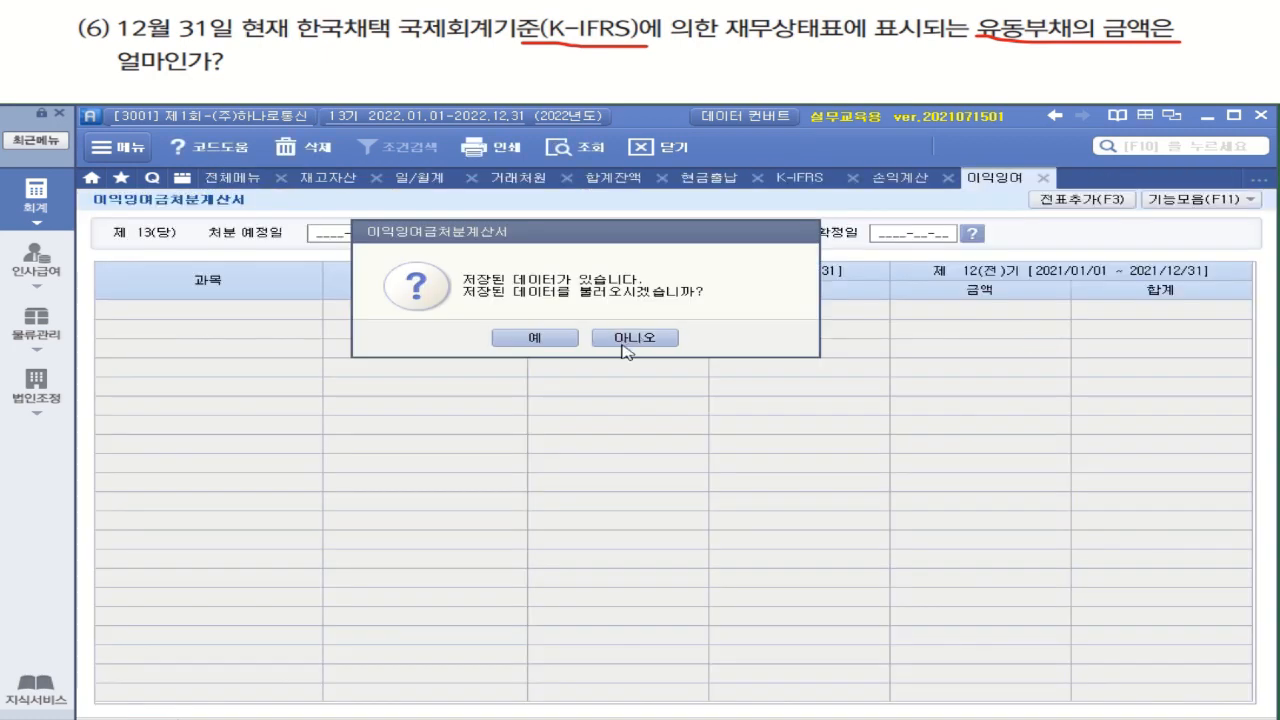
left_click(535, 338)
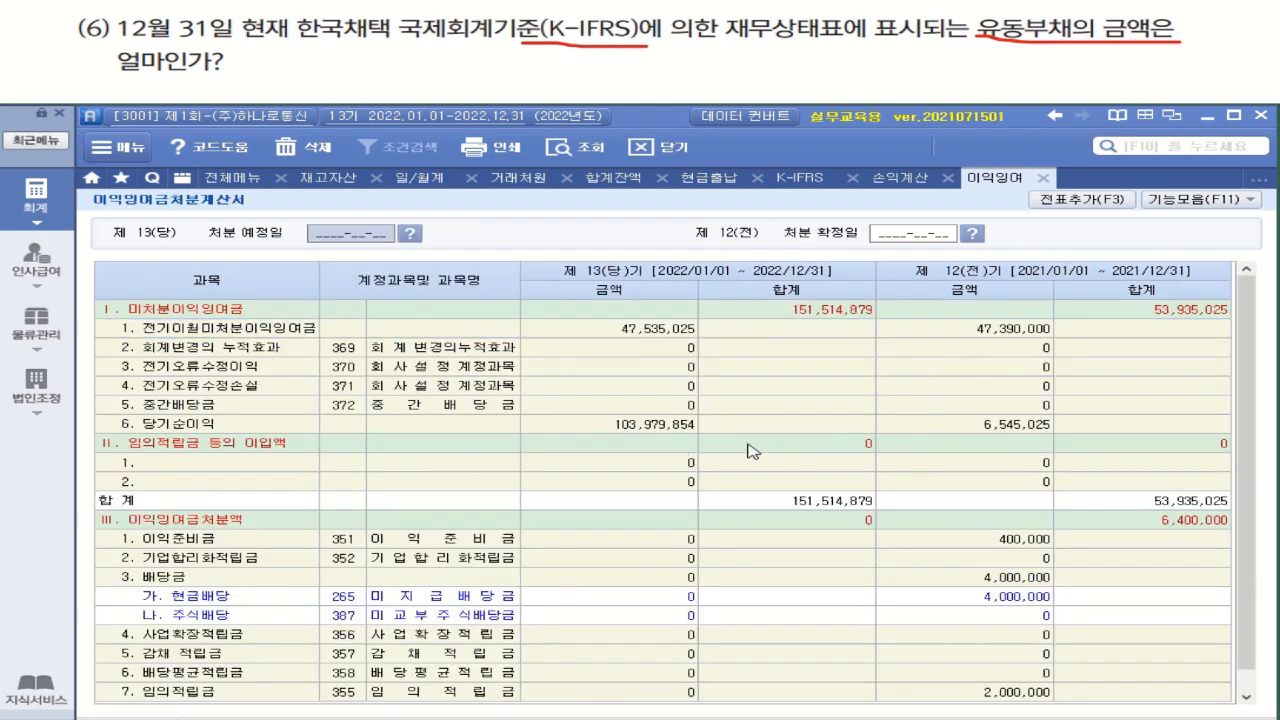
left_click(1088, 206)
key("Return")
Return to K-IFRS 재무상태표 for December 2022 and check the current-period total of 유동부채
left_click(254, 177)
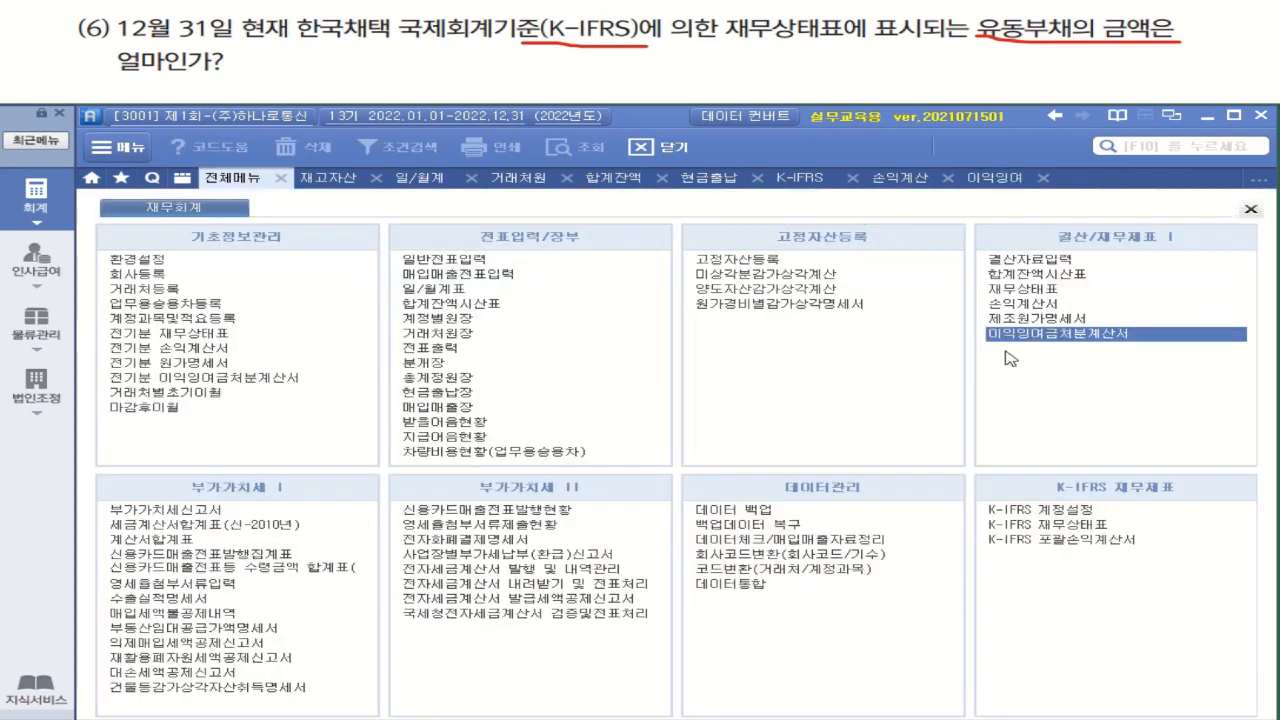
left_click(1066, 527)
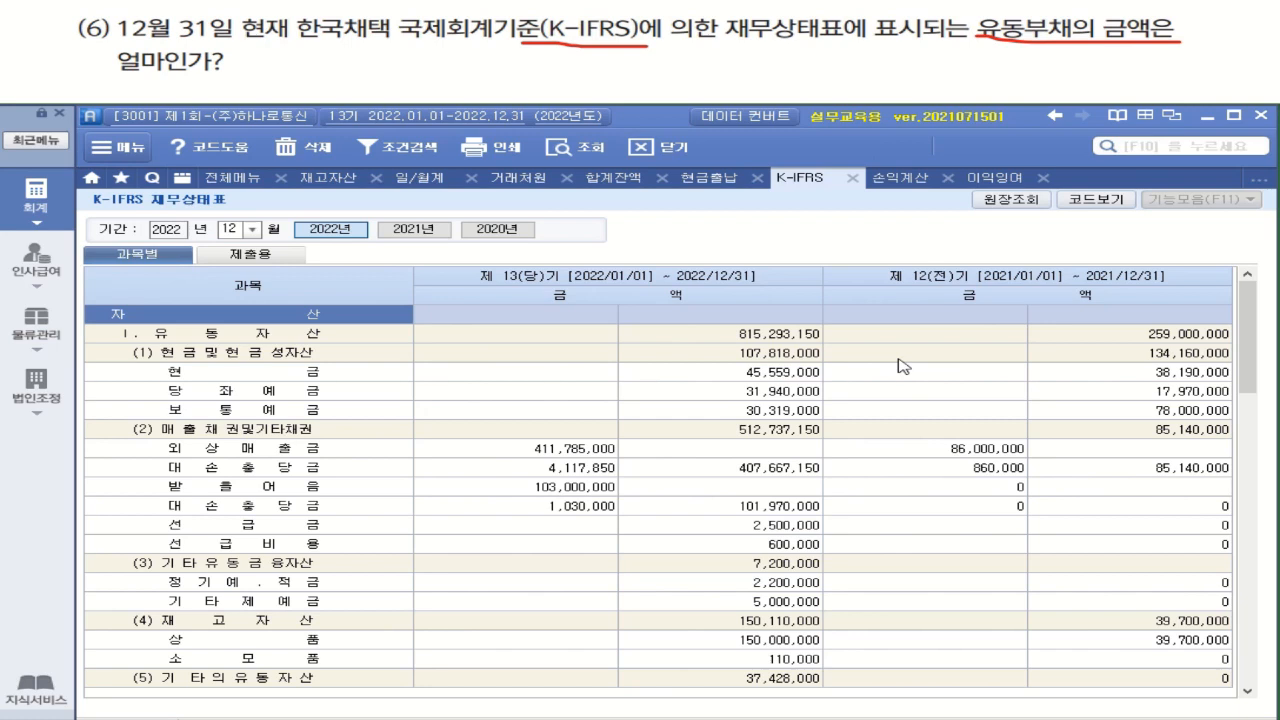
scroll(848, 394, "down", 6)
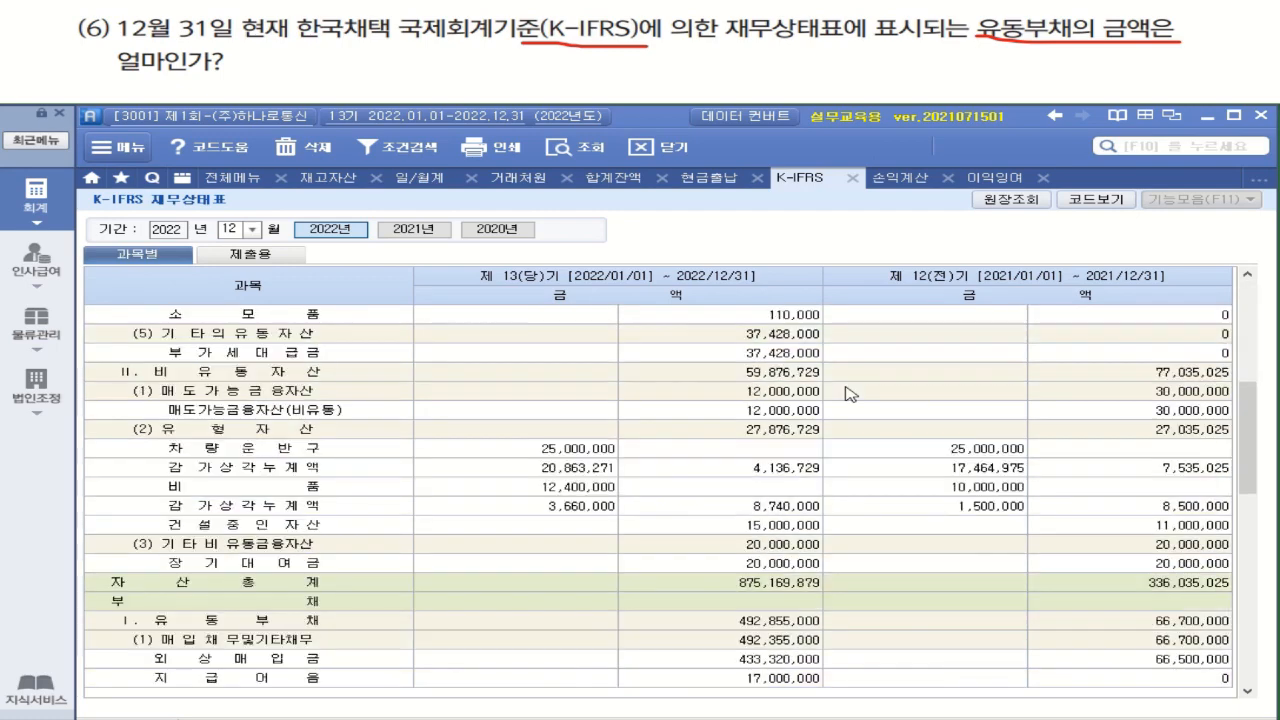
left_click(785, 621)
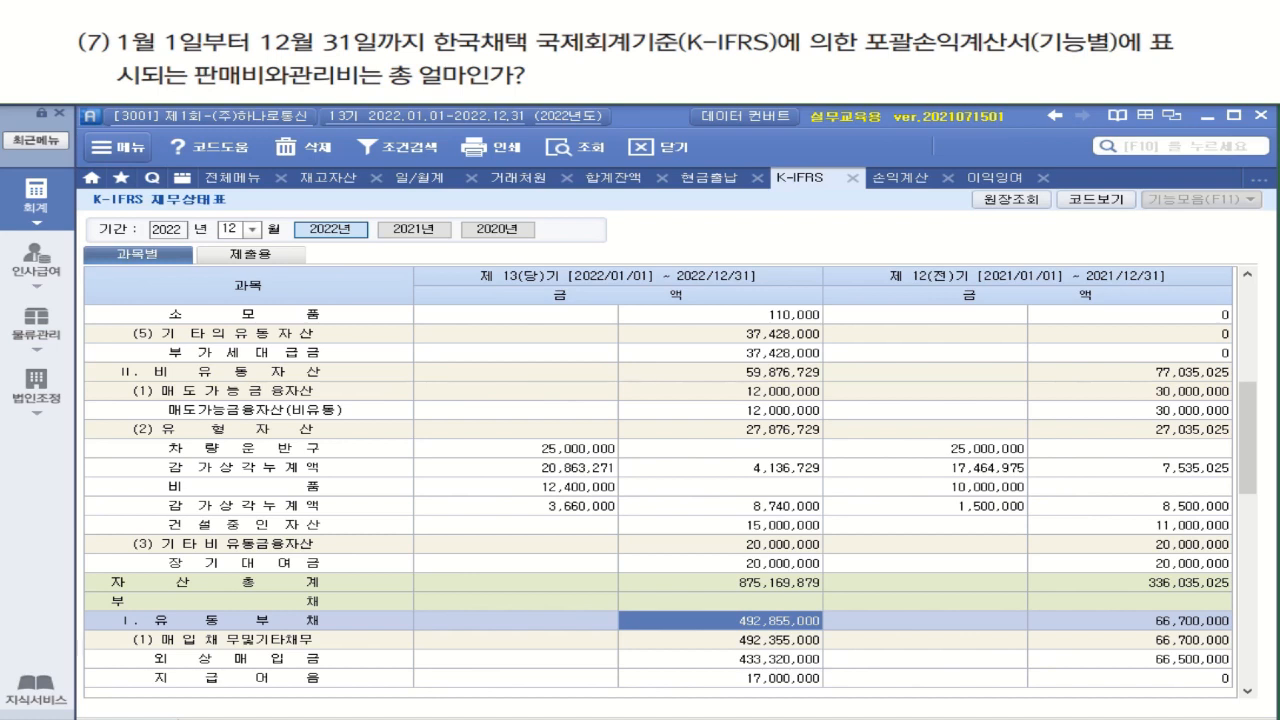
Query K-IFRS 포괄손익계산서 for December 2022, check the 판매비와관리비 total and review the remaining lines
left_click_drag(200, 80, 522, 84)
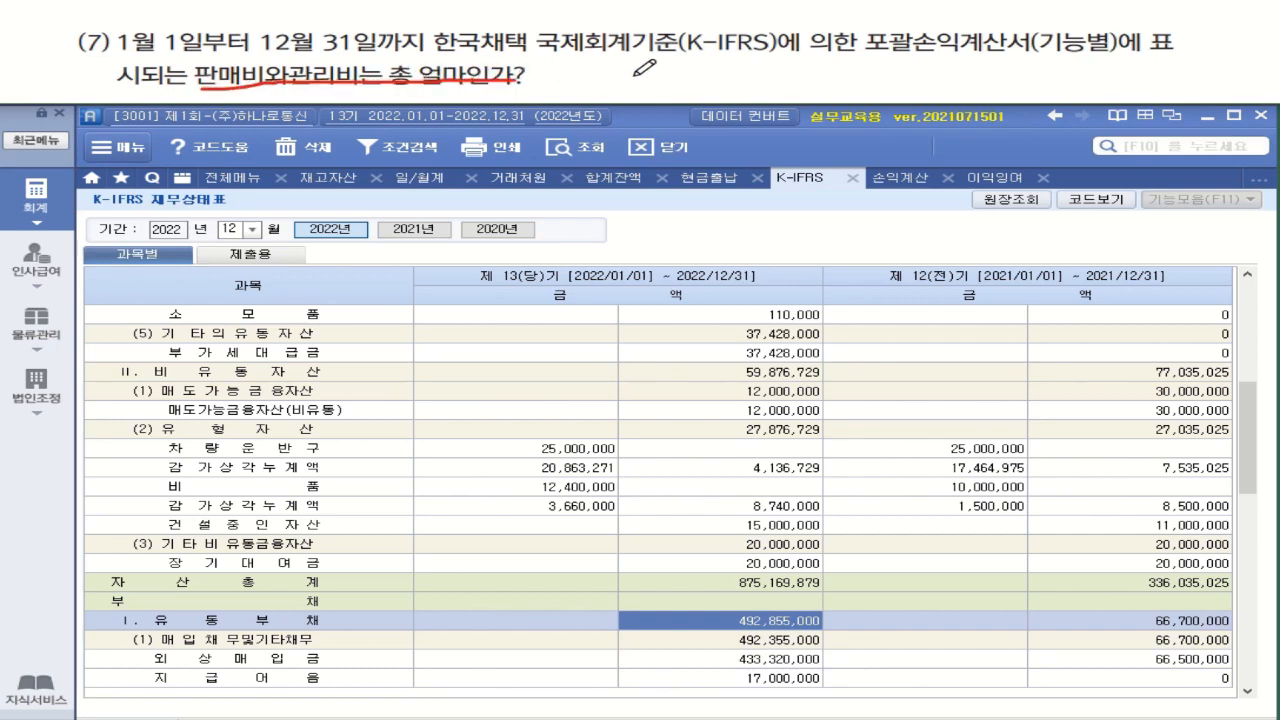
left_click(233, 179)
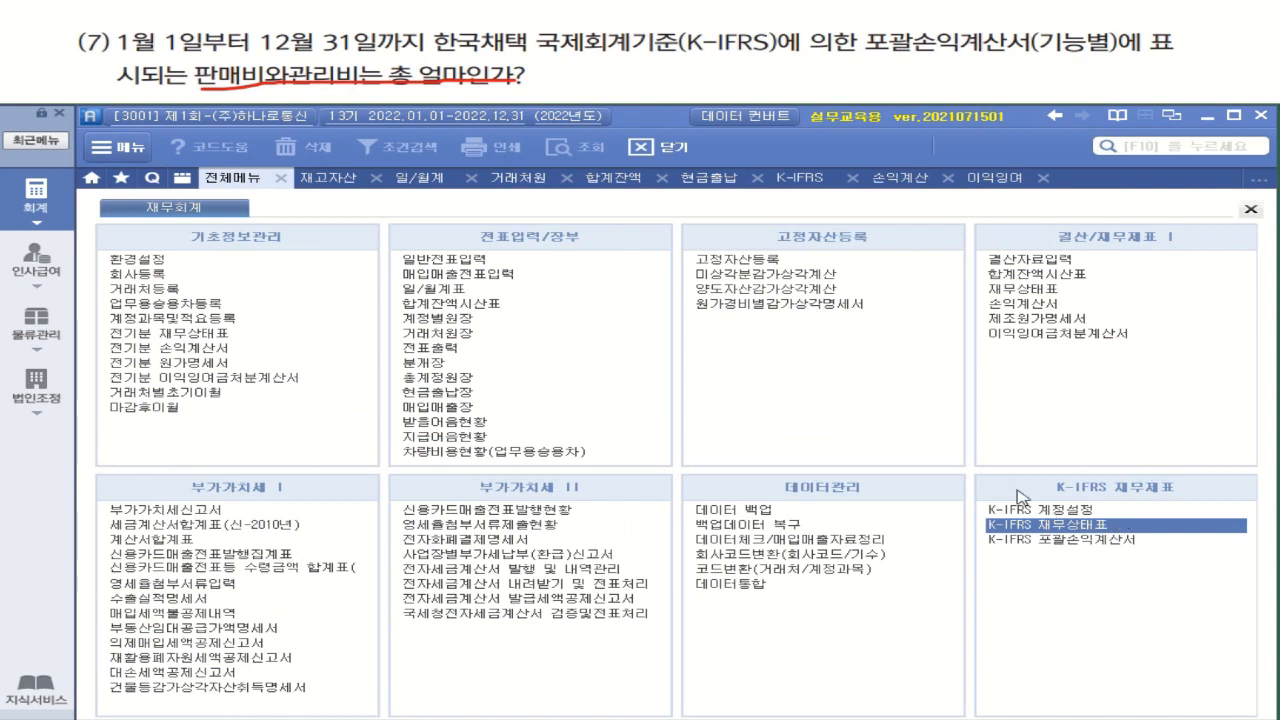
left_click(1116, 541)
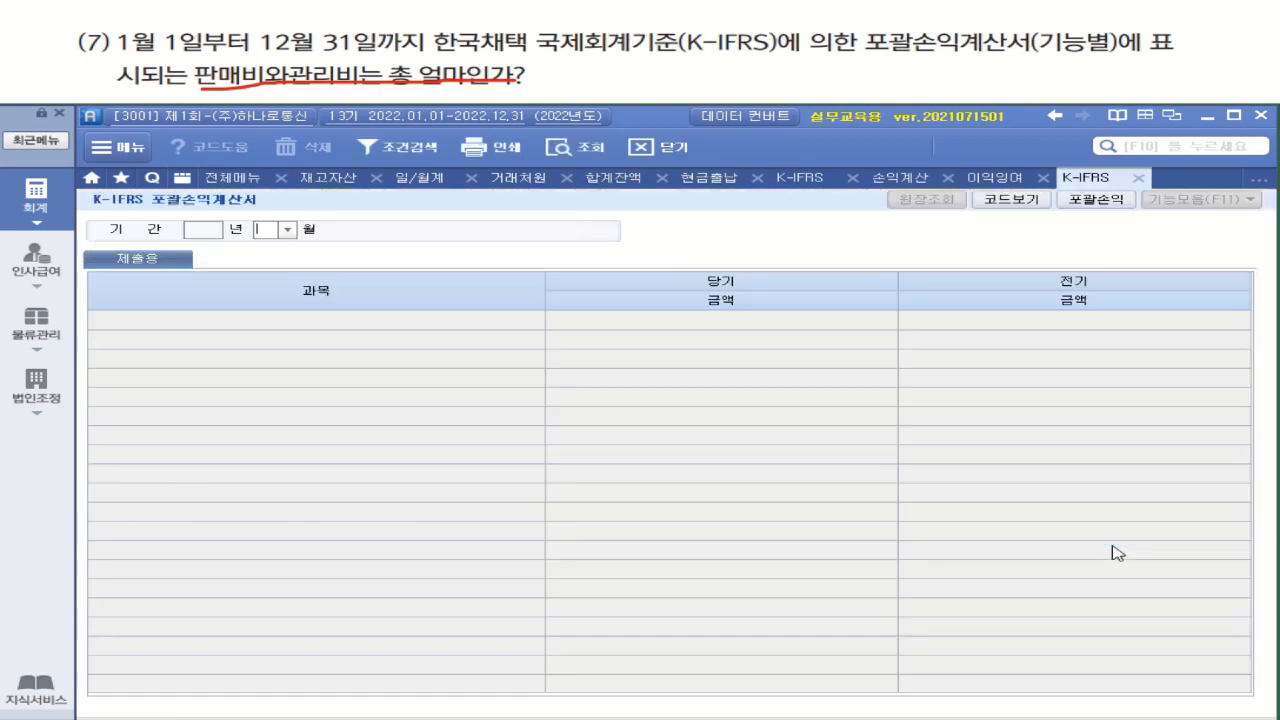
left_click(287, 229)
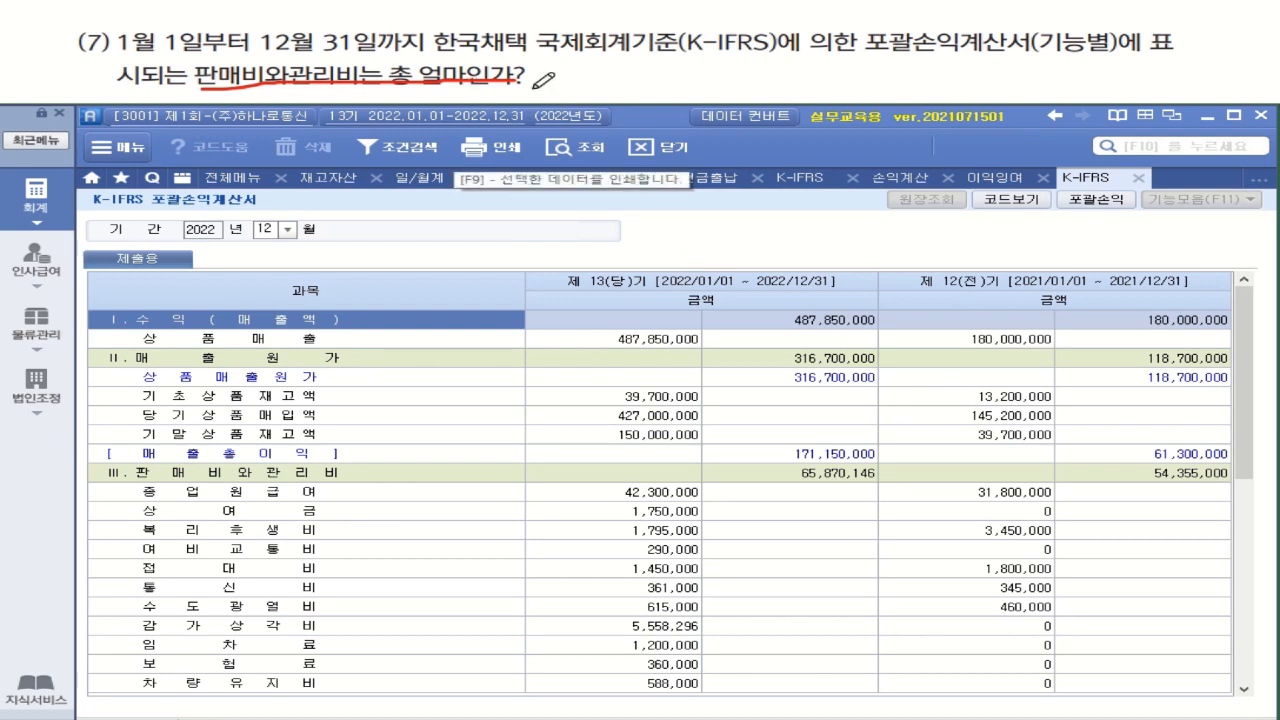
left_click(843, 478)
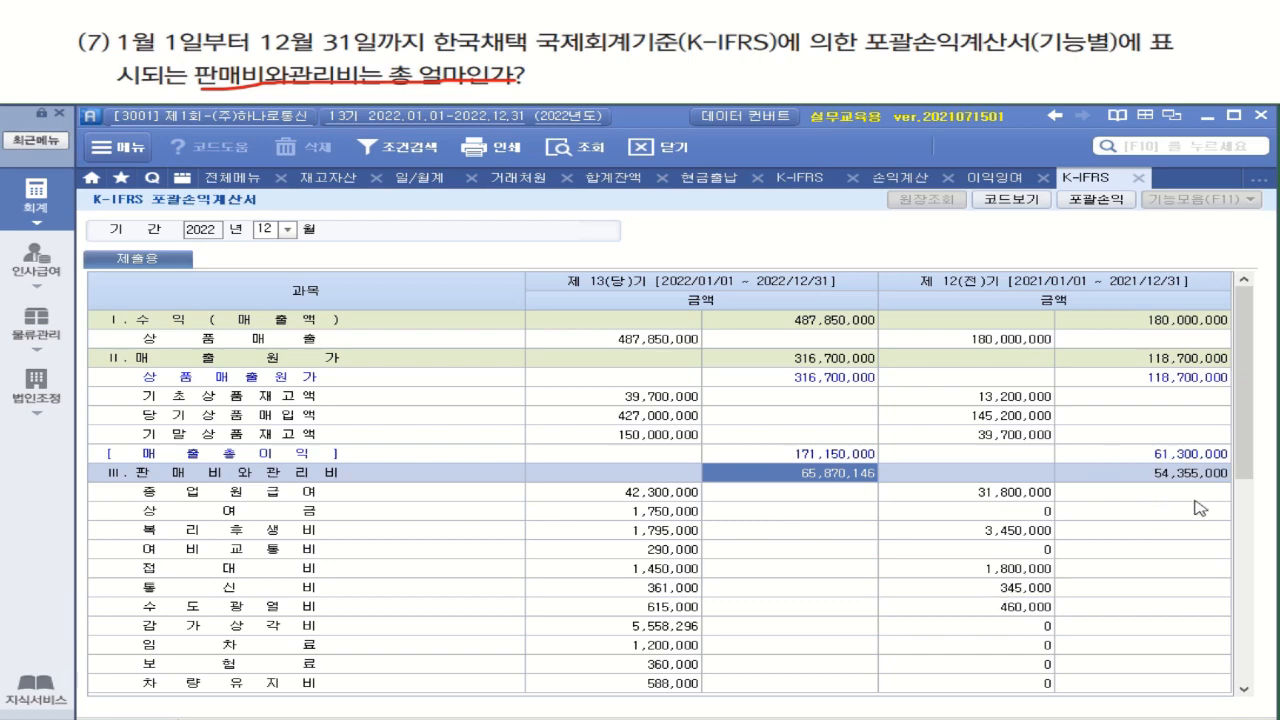
left_click_drag(1250, 467, 1243, 702)
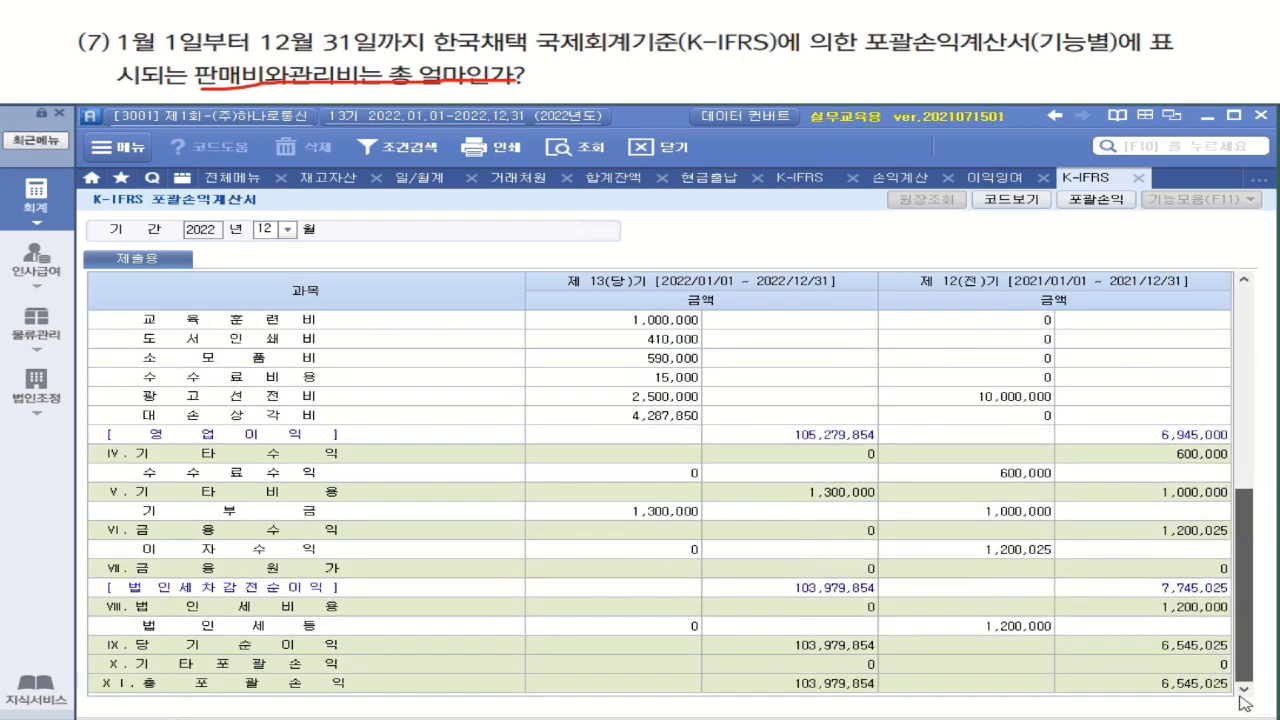